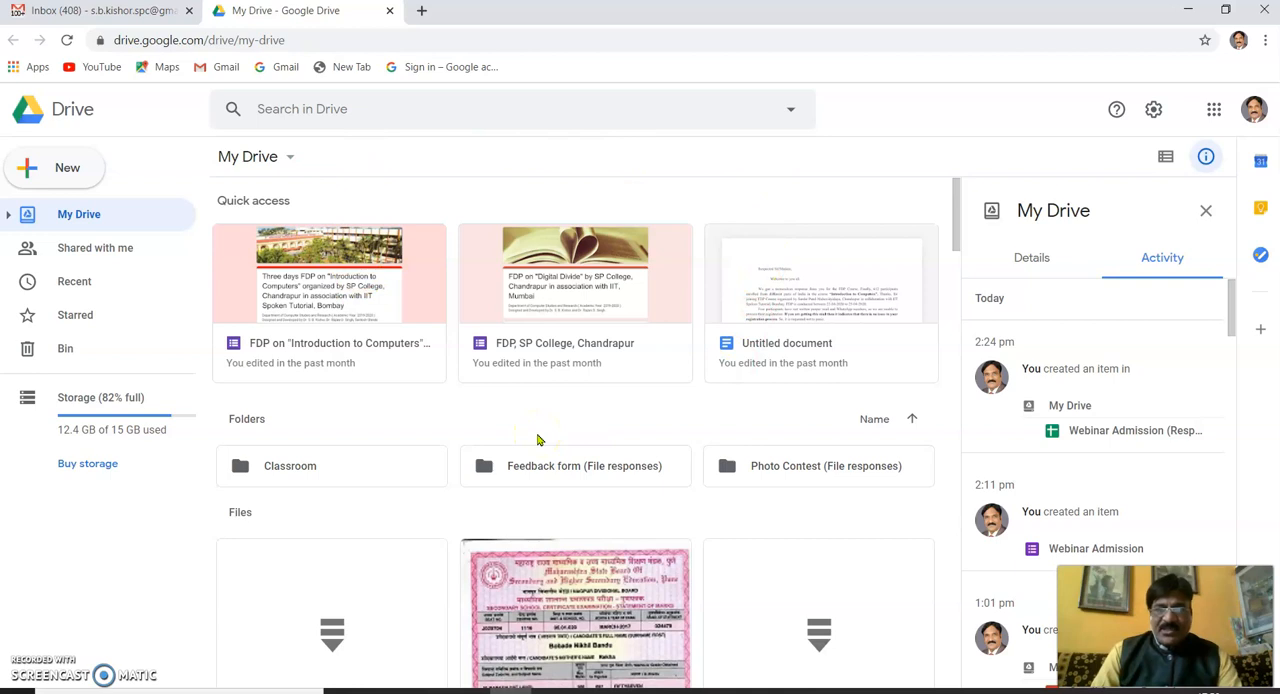
- Create a new blank Google Form from My Drive
{"action": "left_click", "coordinate": [61, 177]}
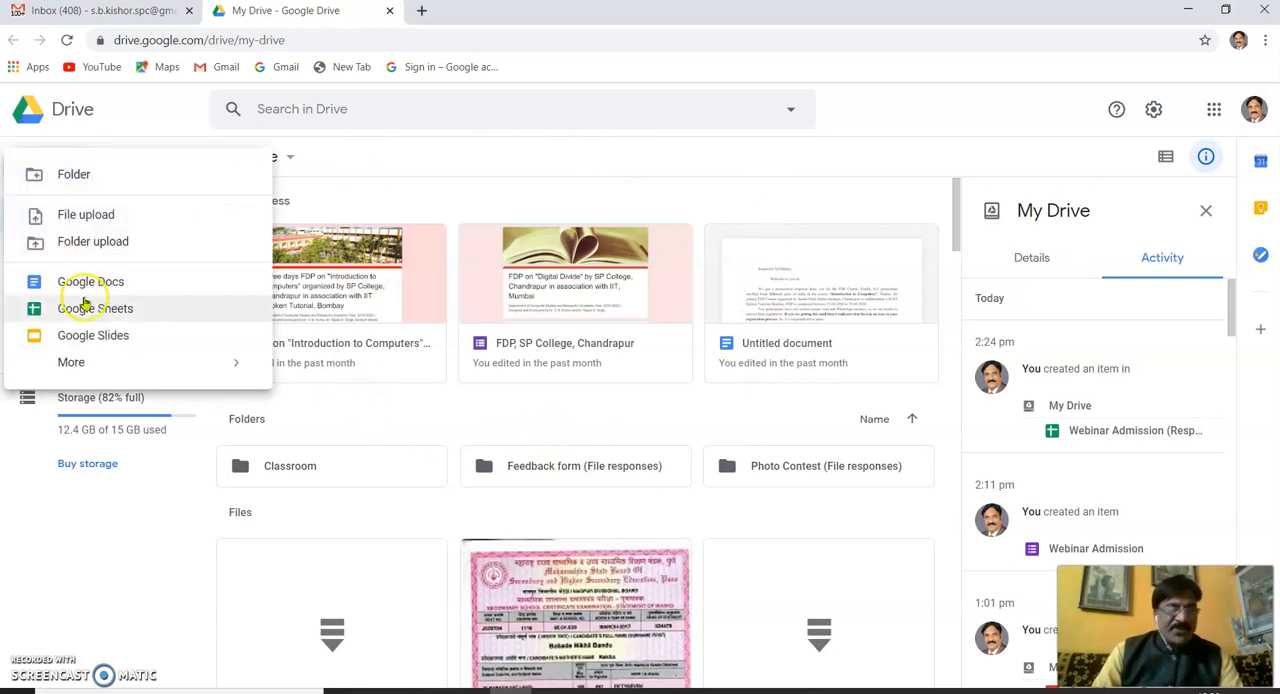
{"action": "left_click", "coordinate": [90, 370]}
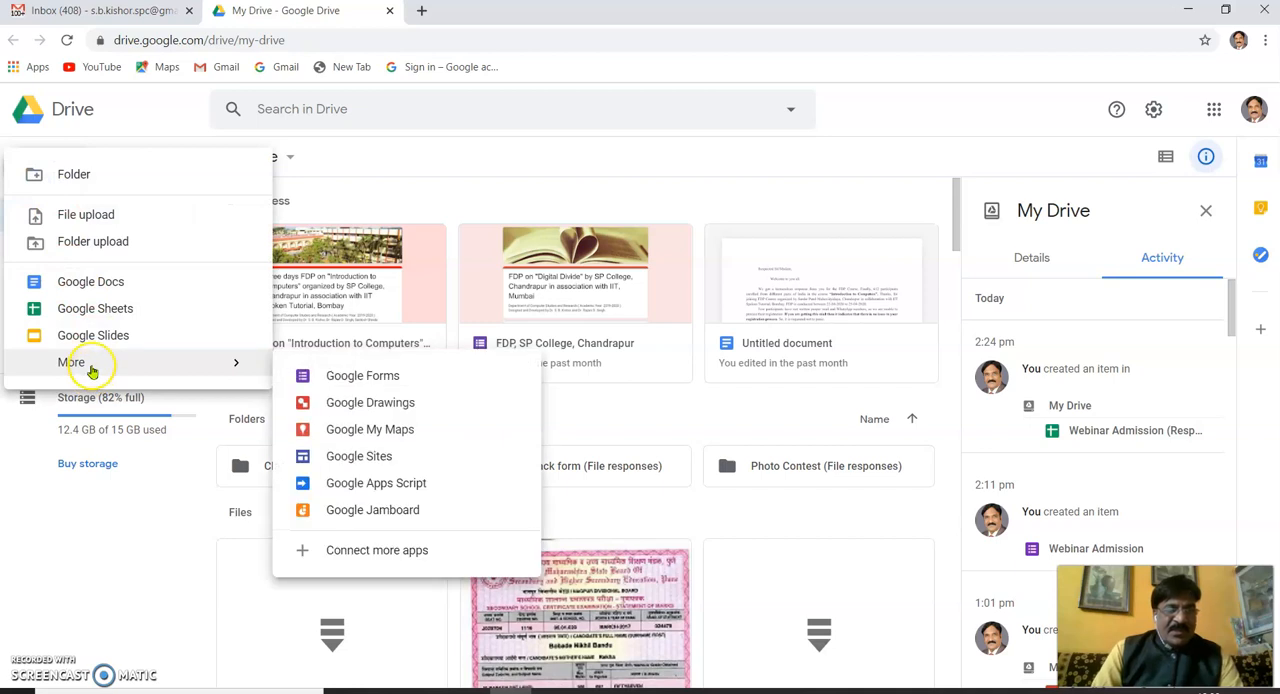
{"action": "left_click", "coordinate": [355, 382]}
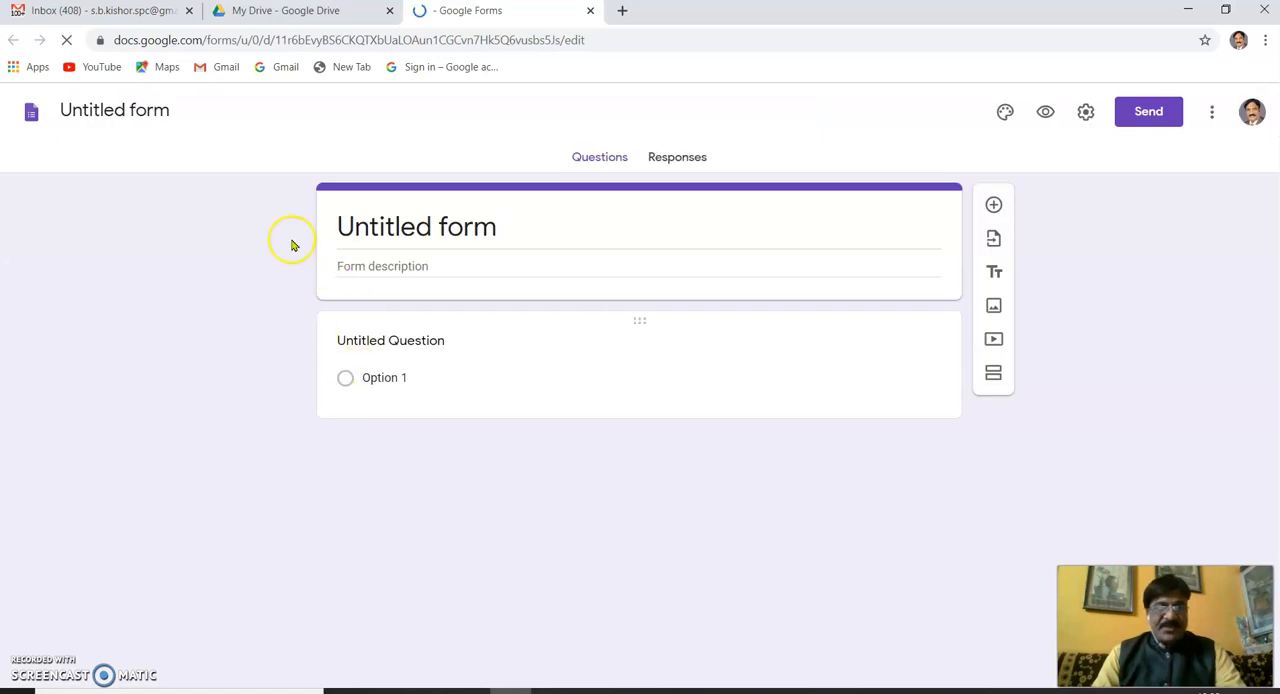
- Switch to the Questions file in Notepad and copy the line 'Participant Enrollment for Webinar in "How to create a Google form"'
{"action": "left_click", "coordinate": [160, 112]}
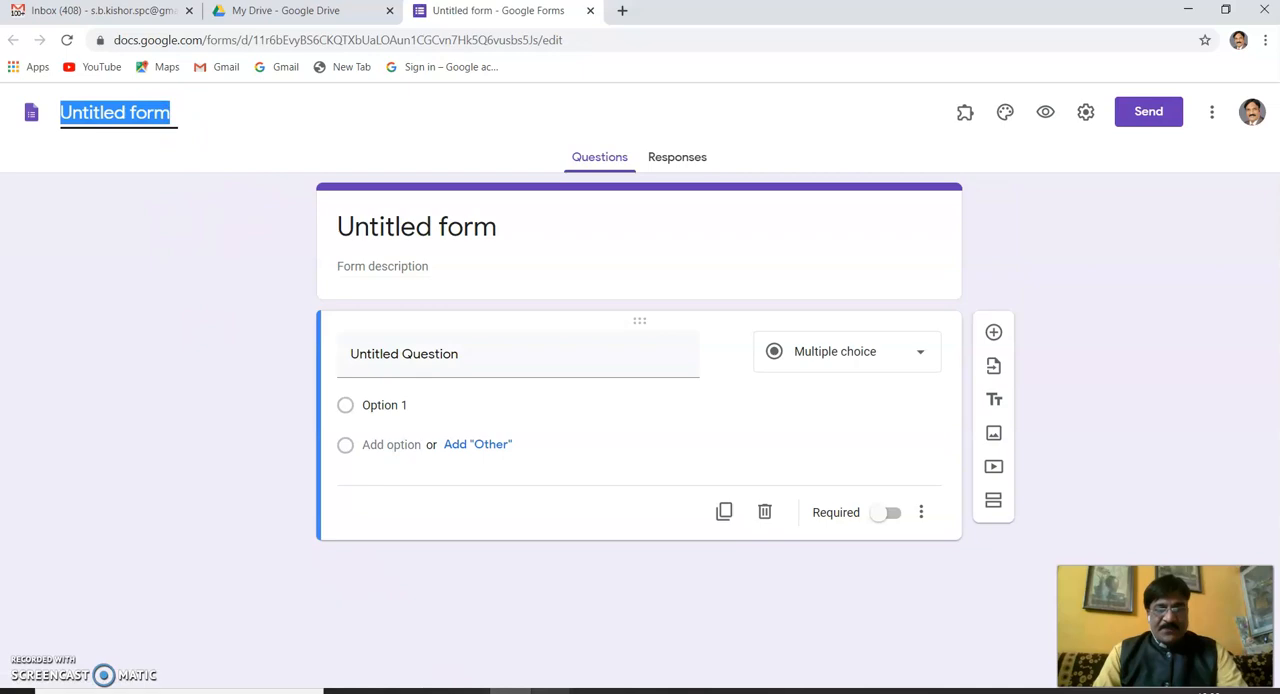
{"action": "mouse_move", "coordinate": [365, 618]}
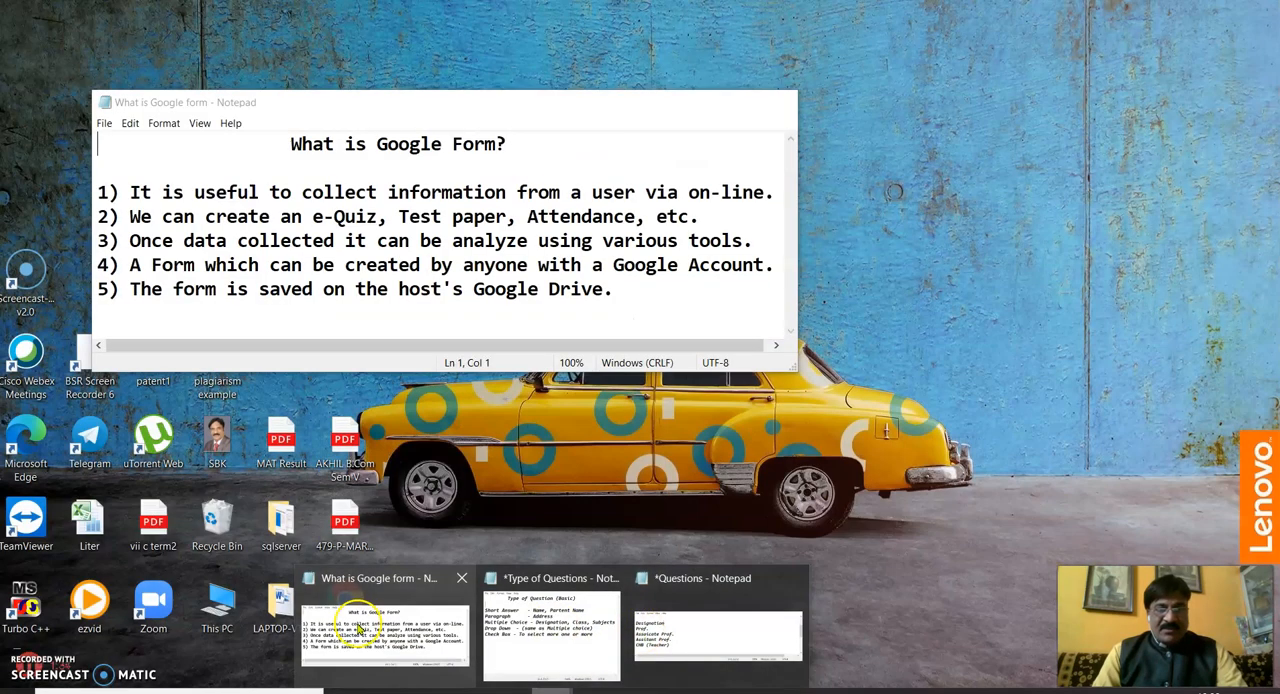
{"action": "mouse_move", "coordinate": [533, 640]}
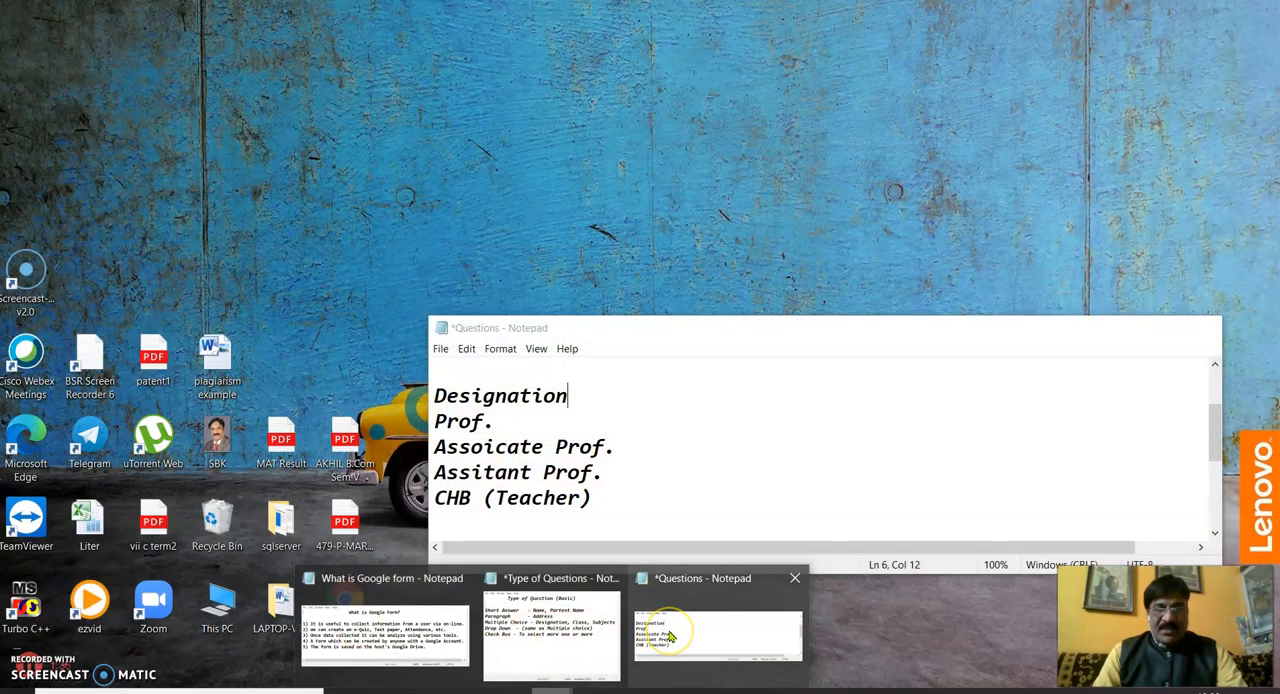
{"action": "left_click", "coordinate": [670, 637]}
{"action": "scroll", "coordinate": [497, 394], "scroll_direction": "up", "scroll_amount": 2}
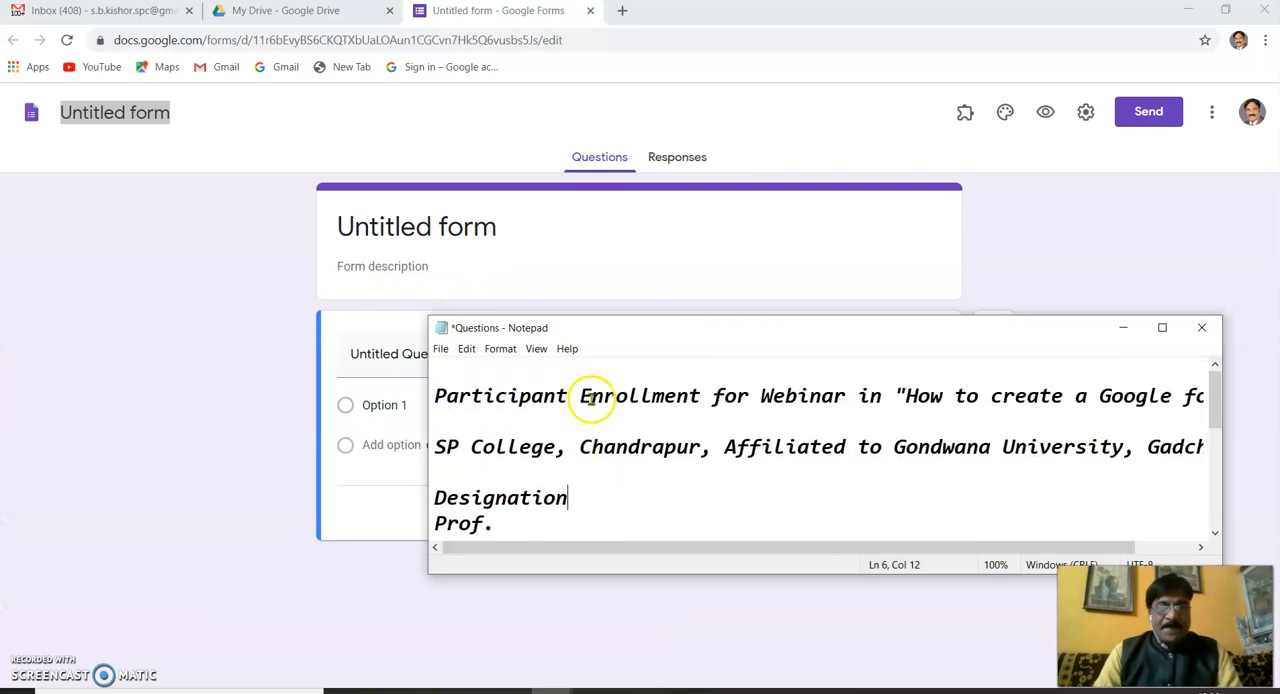
{"action": "left_click_drag", "start_coordinate": [438, 395], "coordinate": [796, 396]}
{"action": "key", "text": "Up"}
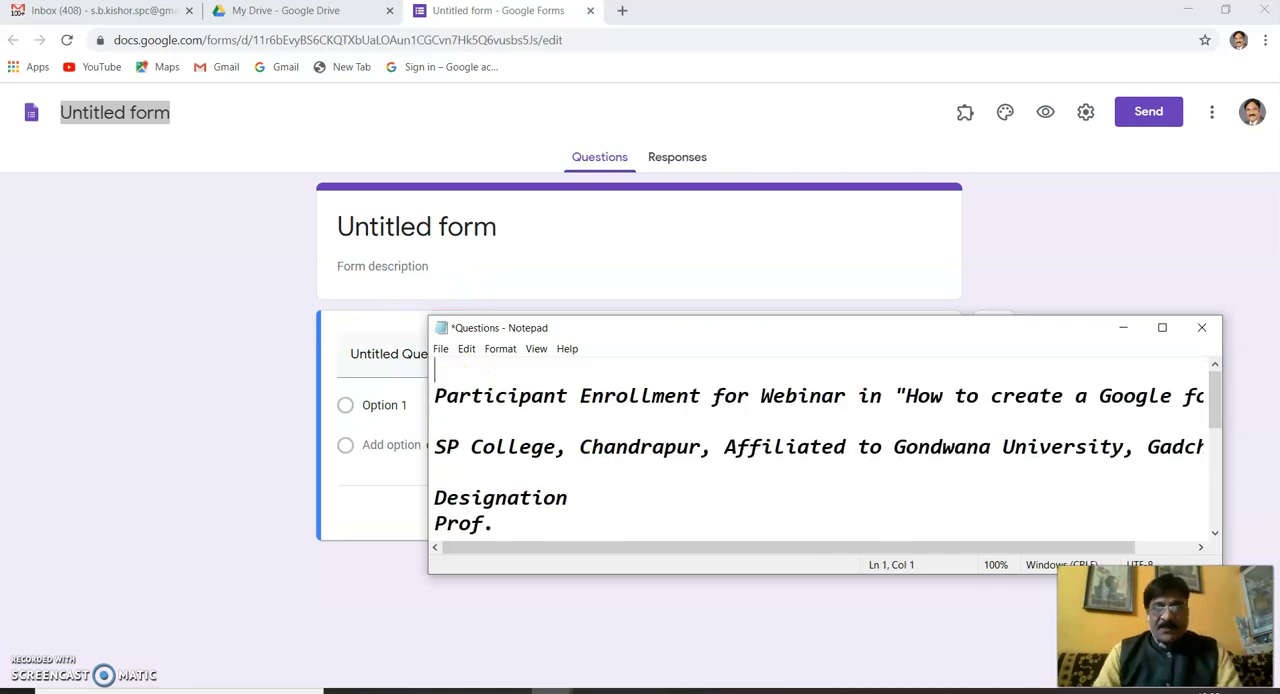
{"action": "key", "text": "Down"}
{"action": "key", "text": "shift+Down"}
{"action": "key", "text": "shift+Left"}
{"action": "key", "text": "ctrl+c"}
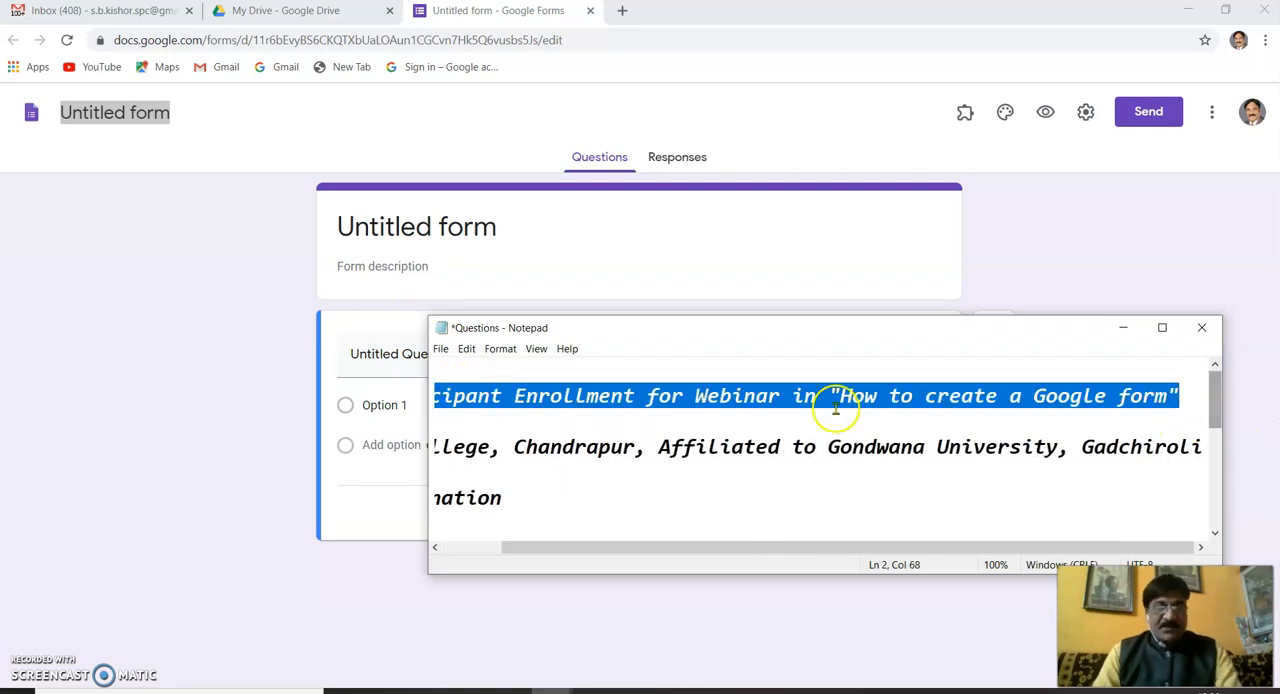
- Set the form title to 'Participant Enrollment for Webinar in "How to create a Google form"' and give the form file the same name
{"action": "left_click", "coordinate": [352, 222]}
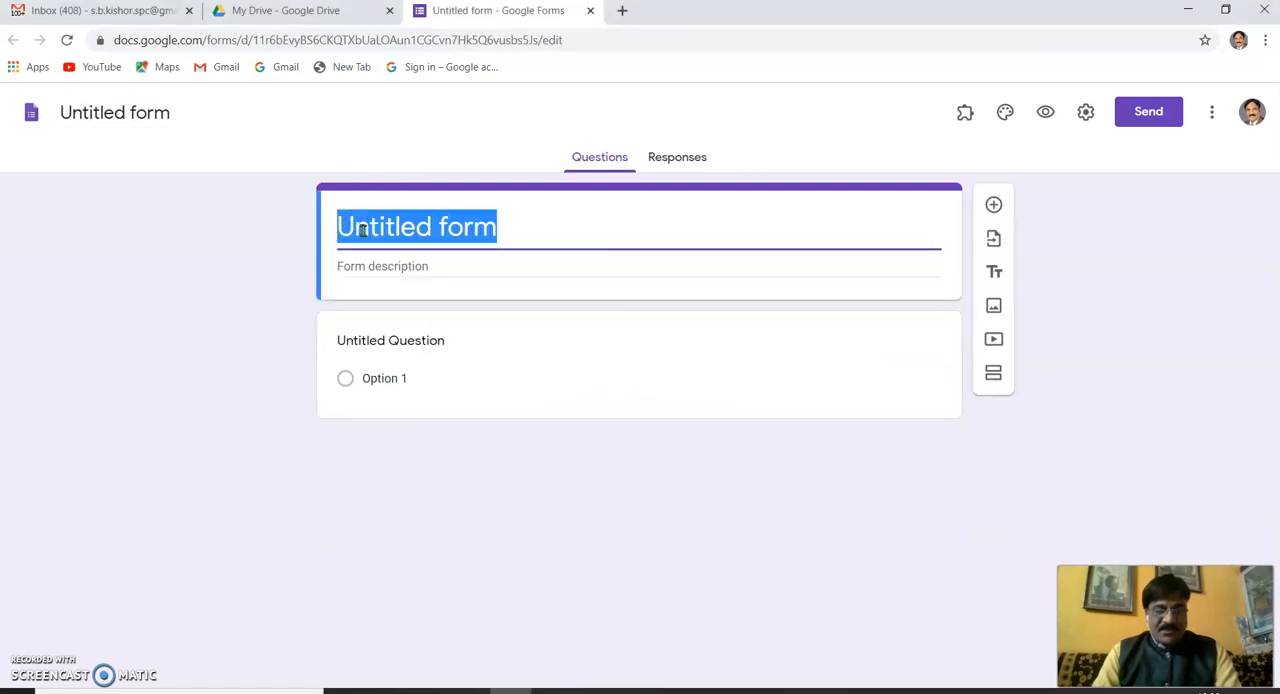
{"action": "key", "text": "ctrl+v"}
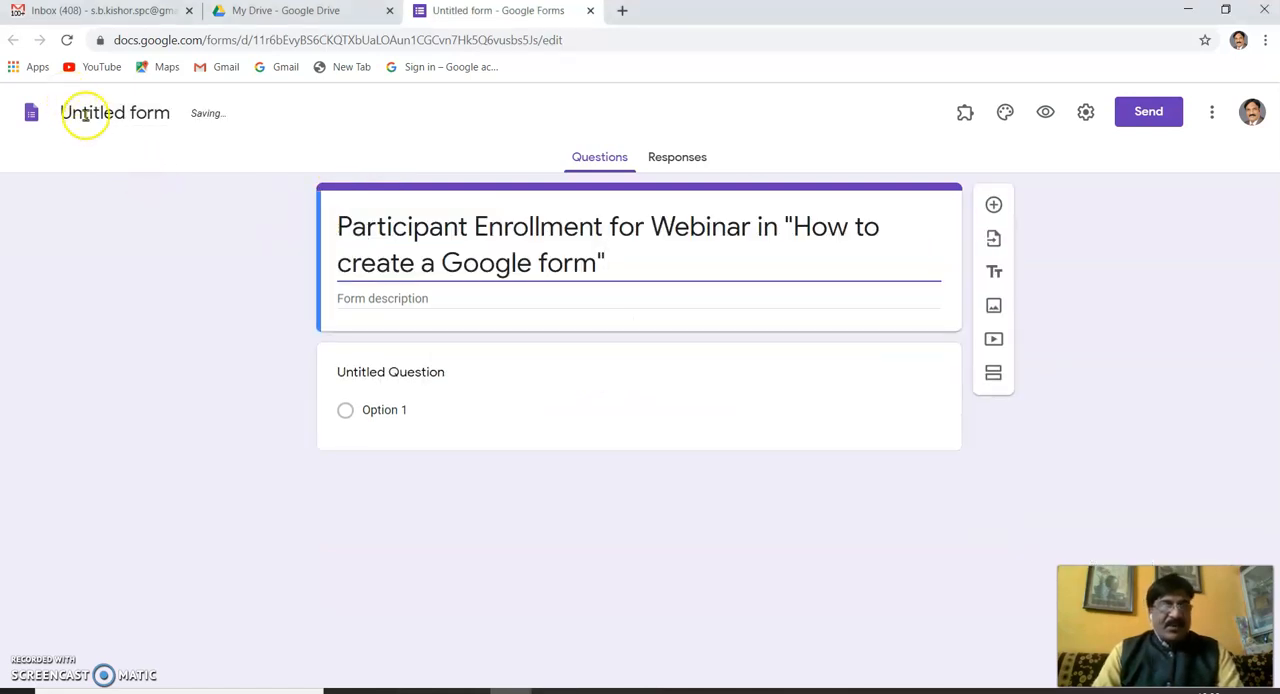
{"action": "left_click", "coordinate": [85, 113]}
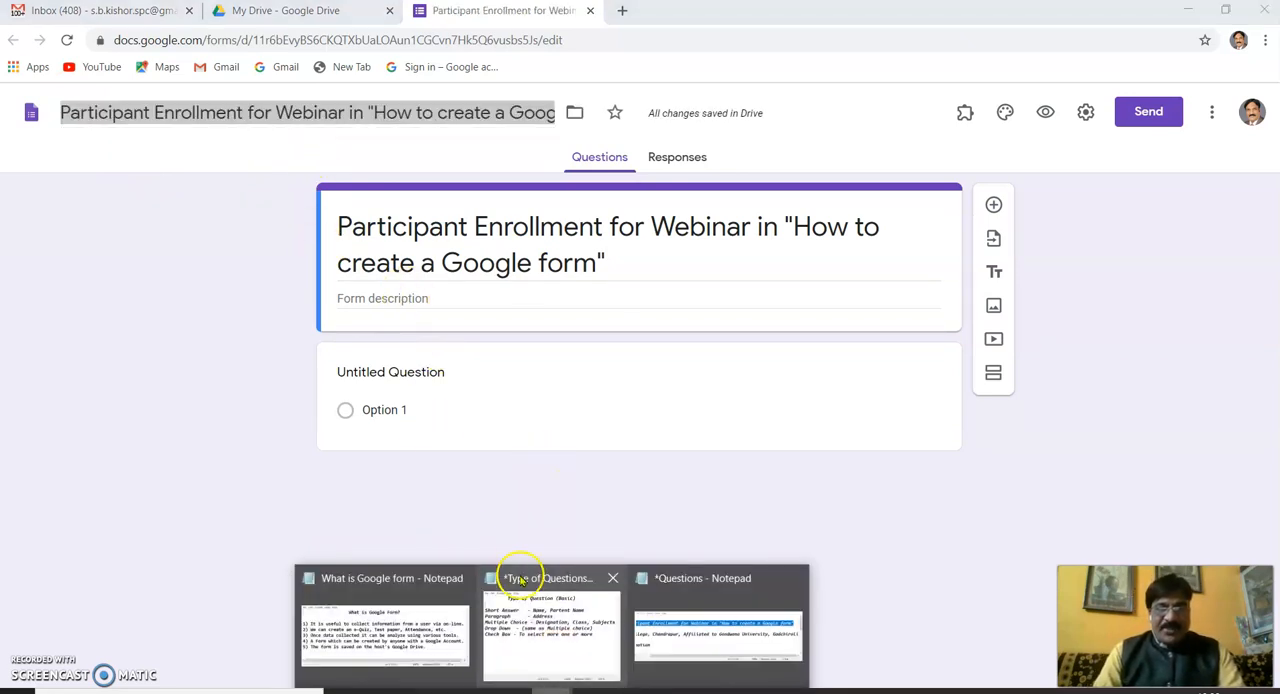
- Copy the line "SP College, Chandrapur, Affiliated to Gondwana University, Gadchiroli" from the Questions notes into the form description
{"action": "left_click", "coordinate": [674, 615]}
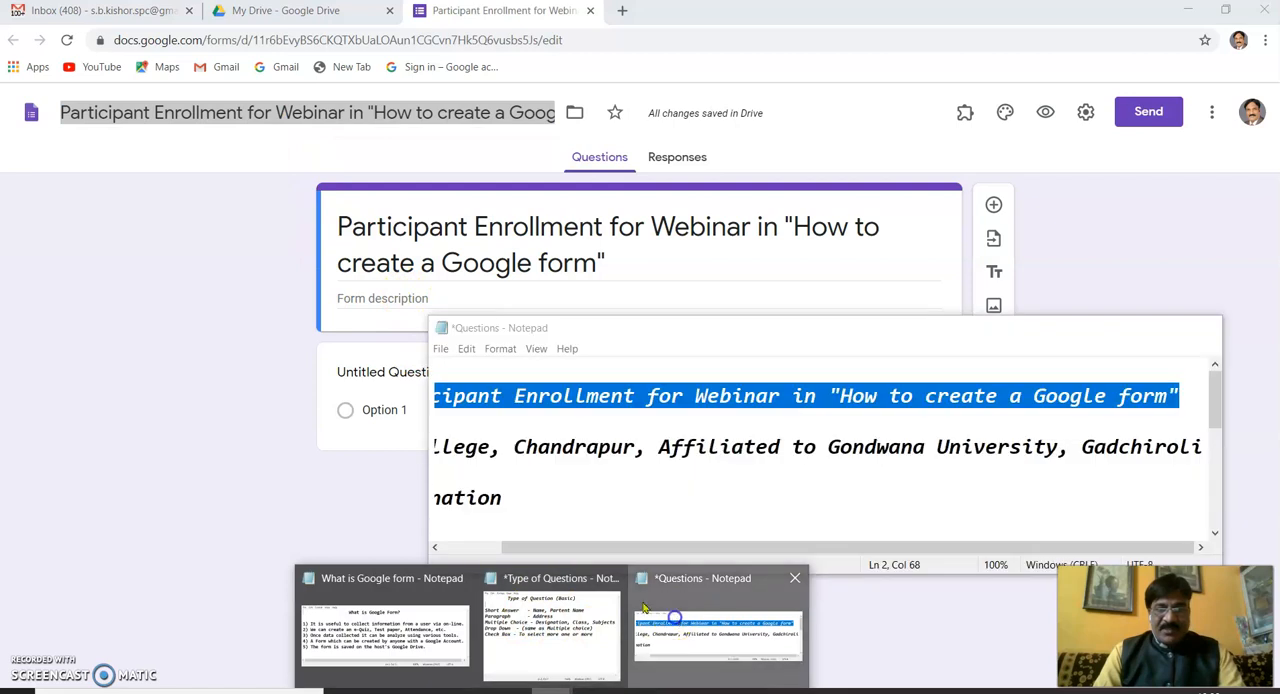
{"action": "left_click", "coordinate": [452, 448]}
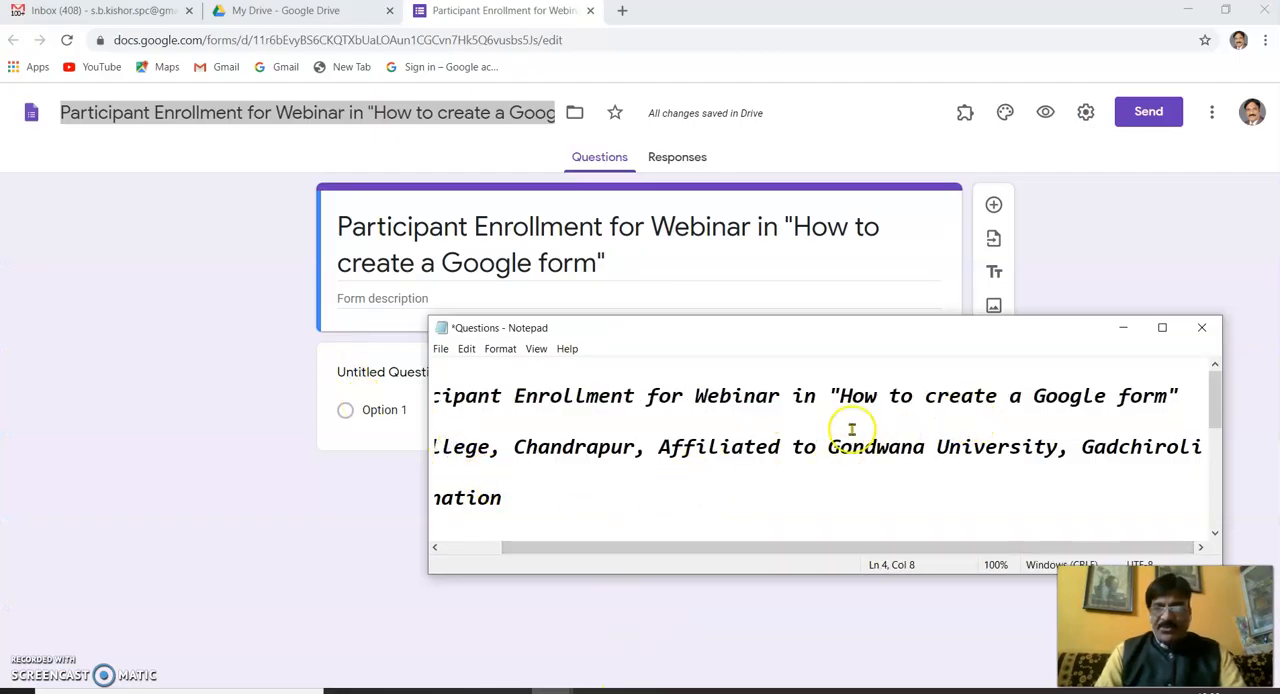
{"action": "left_click_drag", "start_coordinate": [934, 547], "coordinate": [674, 568]}
{"action": "left_click_drag", "start_coordinate": [437, 447], "coordinate": [562, 476]}
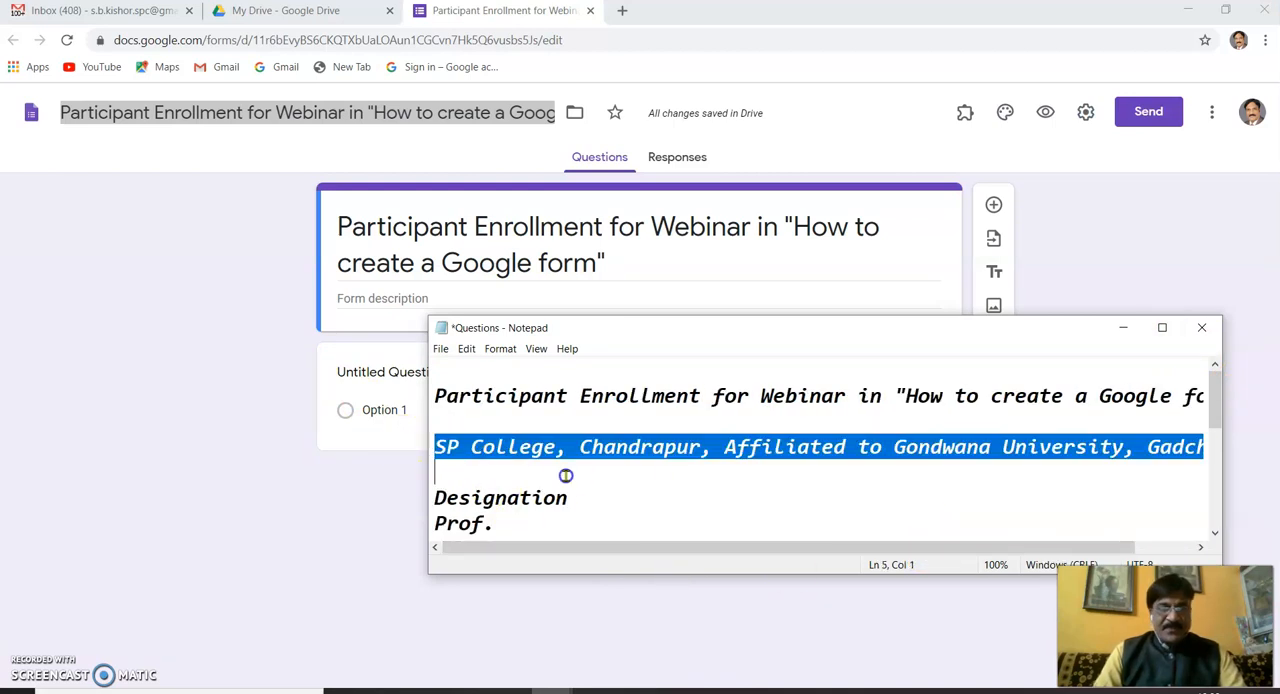
{"action": "left_click", "coordinate": [368, 296]}
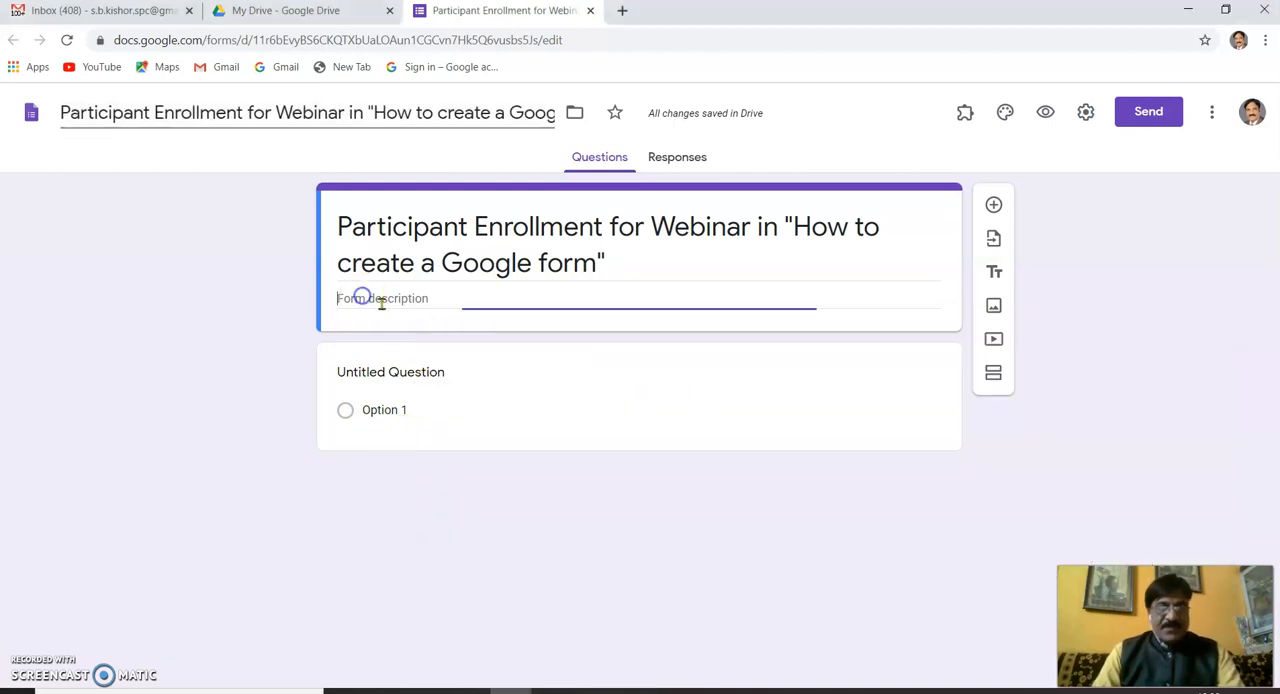
{"action": "type", "text": "SP College, Chandrapur, Affiliated to Gondwana University, Gadchiroli"}
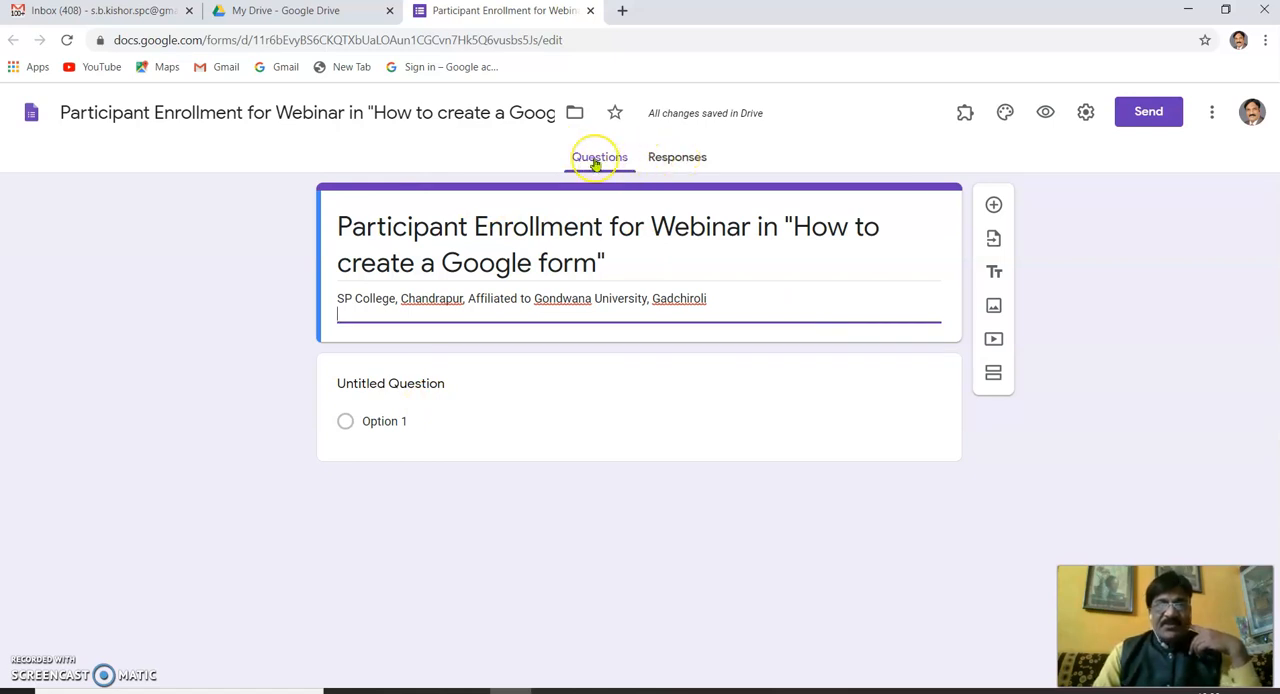
- Check the edit part of the form's address, preview the form as respondents see it, and close the preview
{"action": "double_click", "coordinate": [588, 44]}
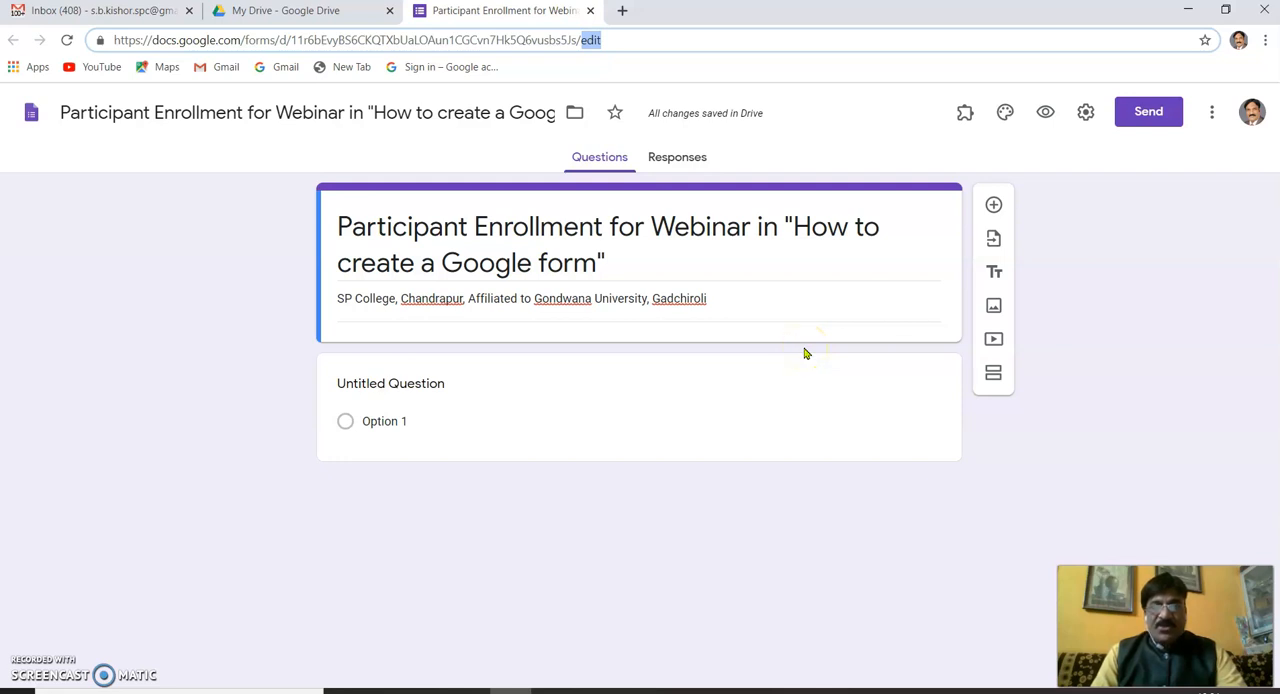
{"action": "left_click", "coordinate": [1045, 117]}
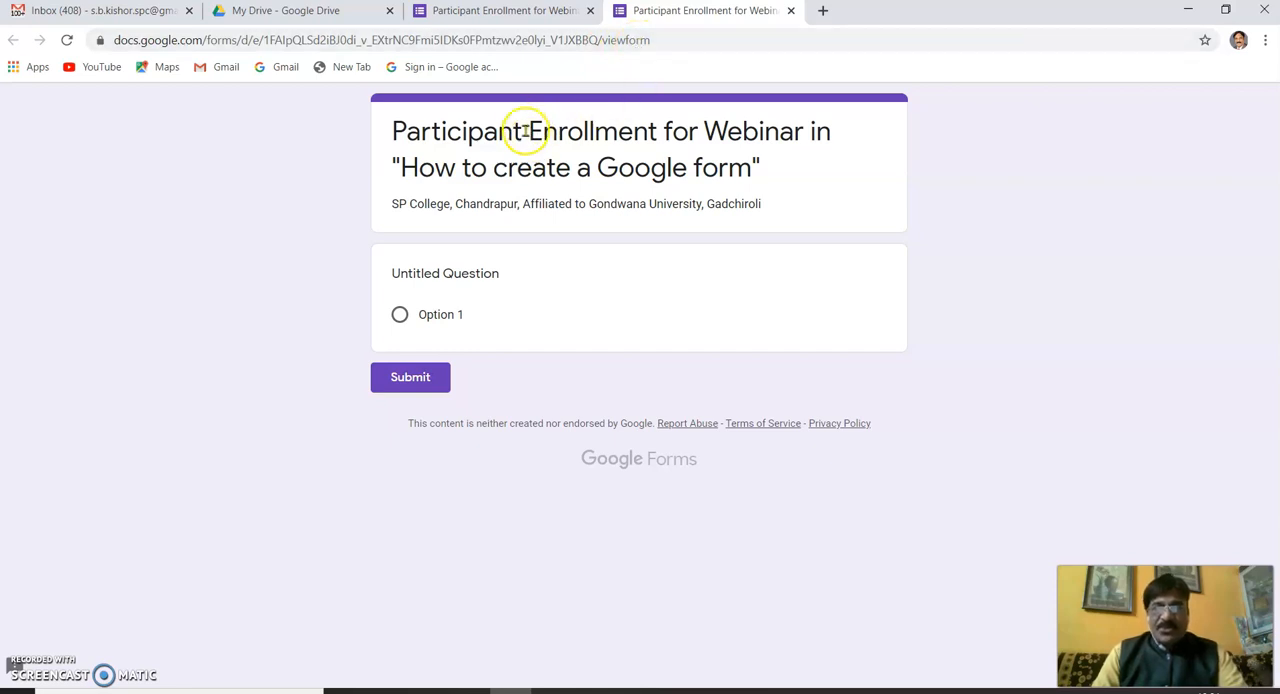
{"action": "left_click", "coordinate": [789, 14]}
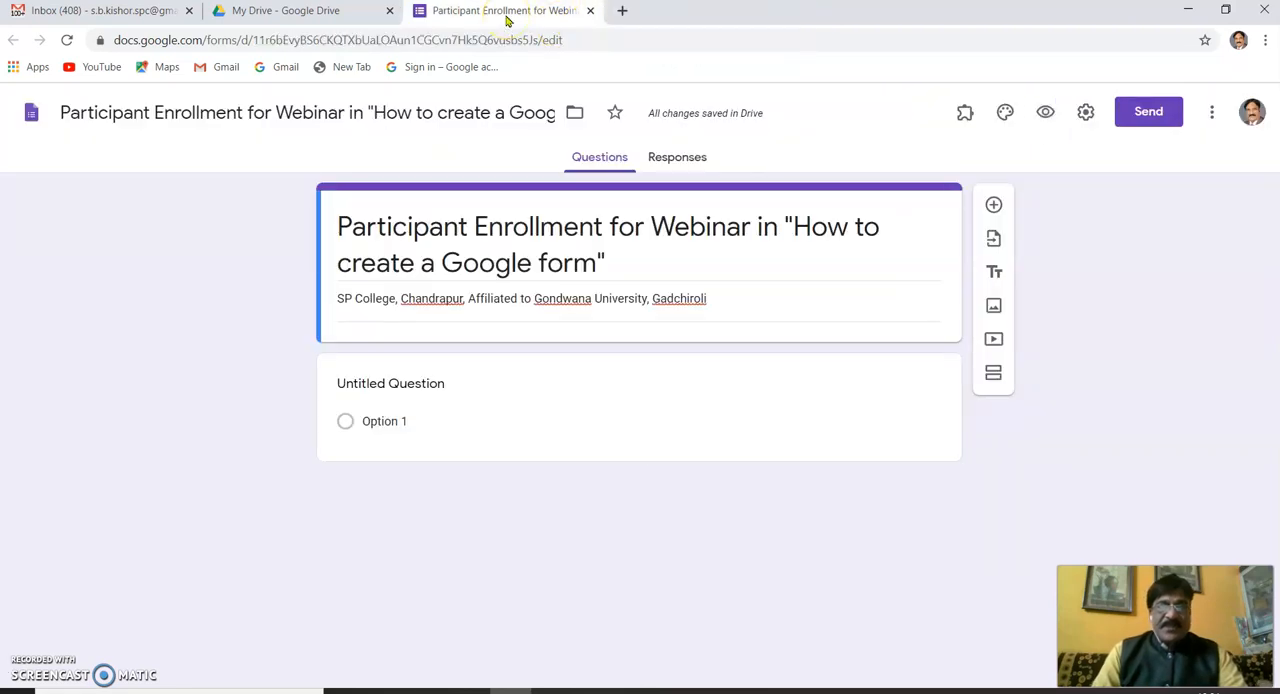
- Try the open-book image from the Work and School themes as the form header and remove it again
{"action": "left_click", "coordinate": [574, 389]}
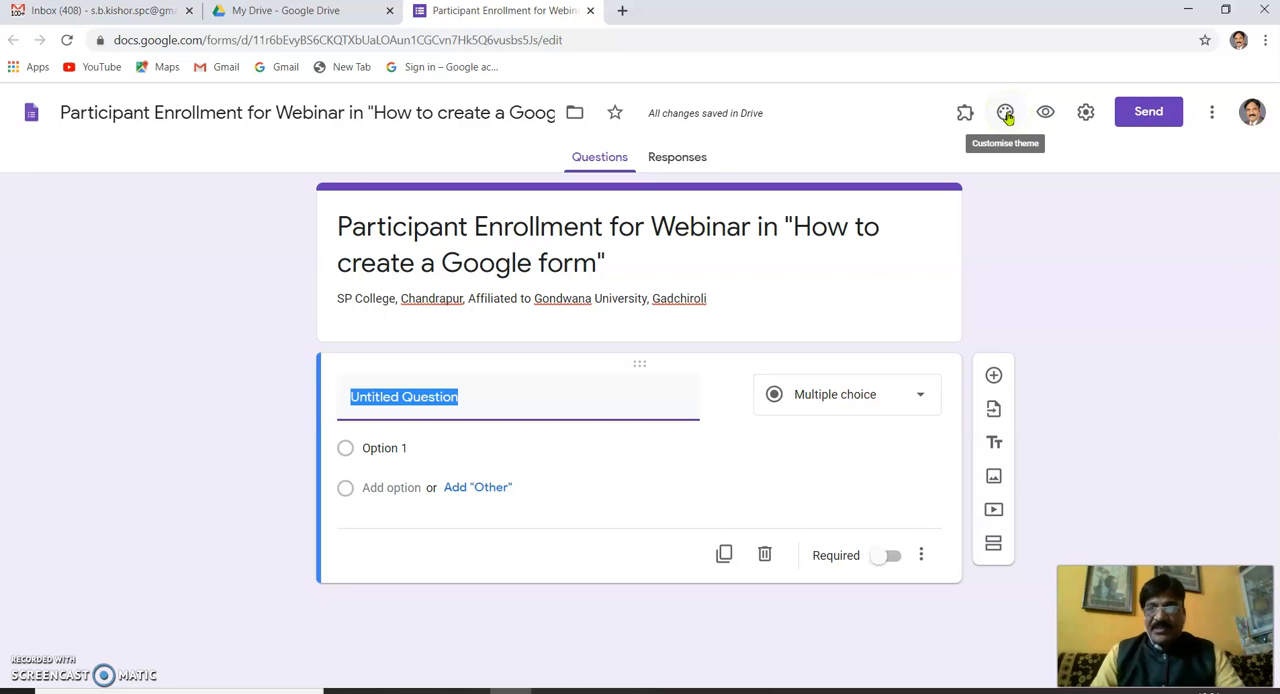
{"action": "left_click", "coordinate": [1006, 113]}
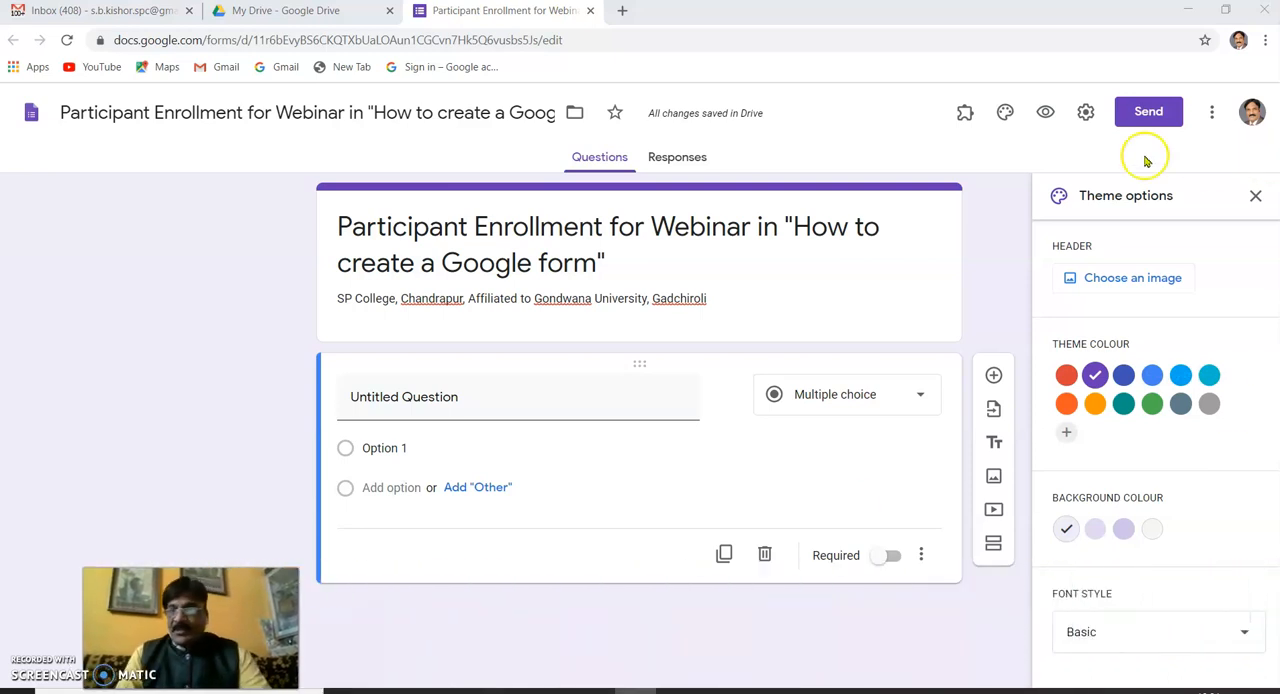
{"action": "left_click", "coordinate": [1133, 284]}
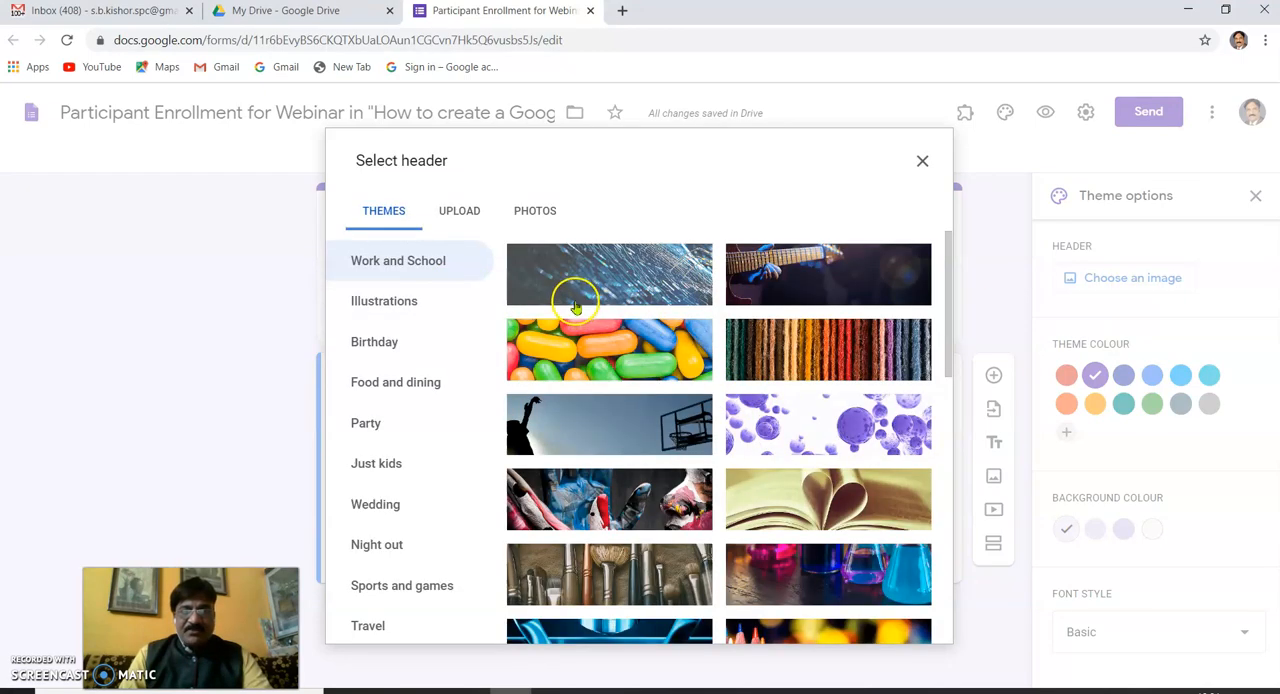
{"action": "left_click", "coordinate": [800, 501]}
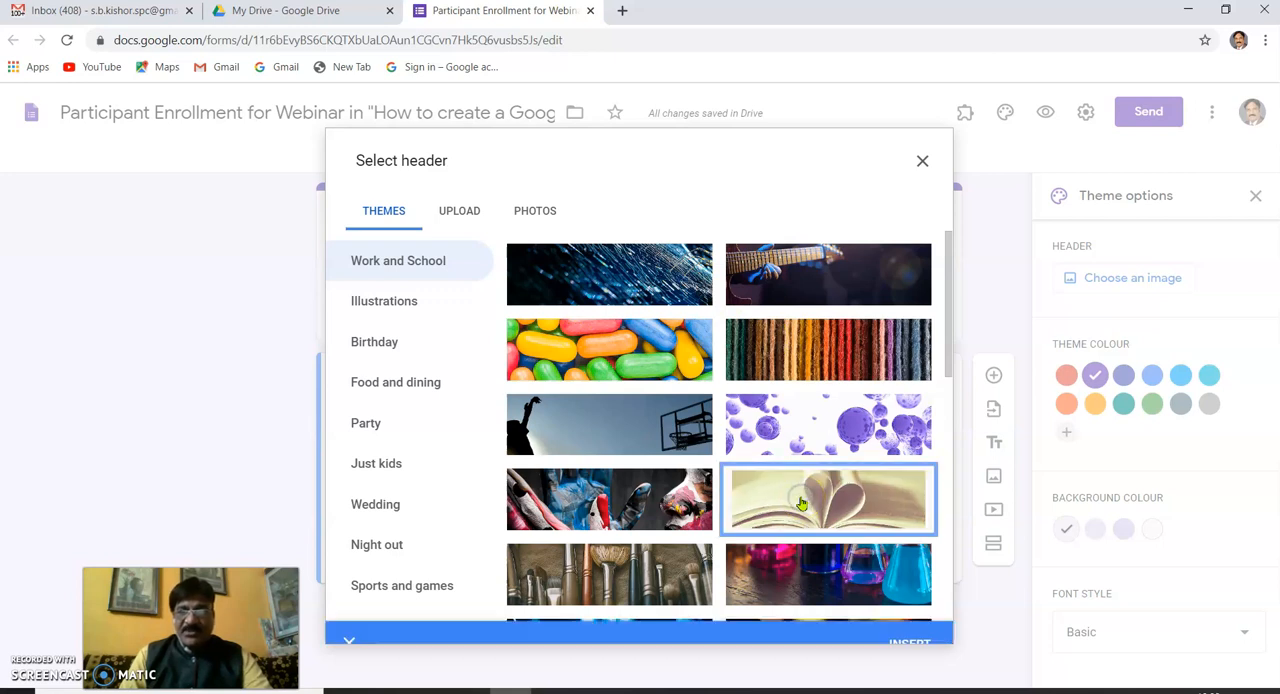
{"action": "left_click", "coordinate": [805, 505]}
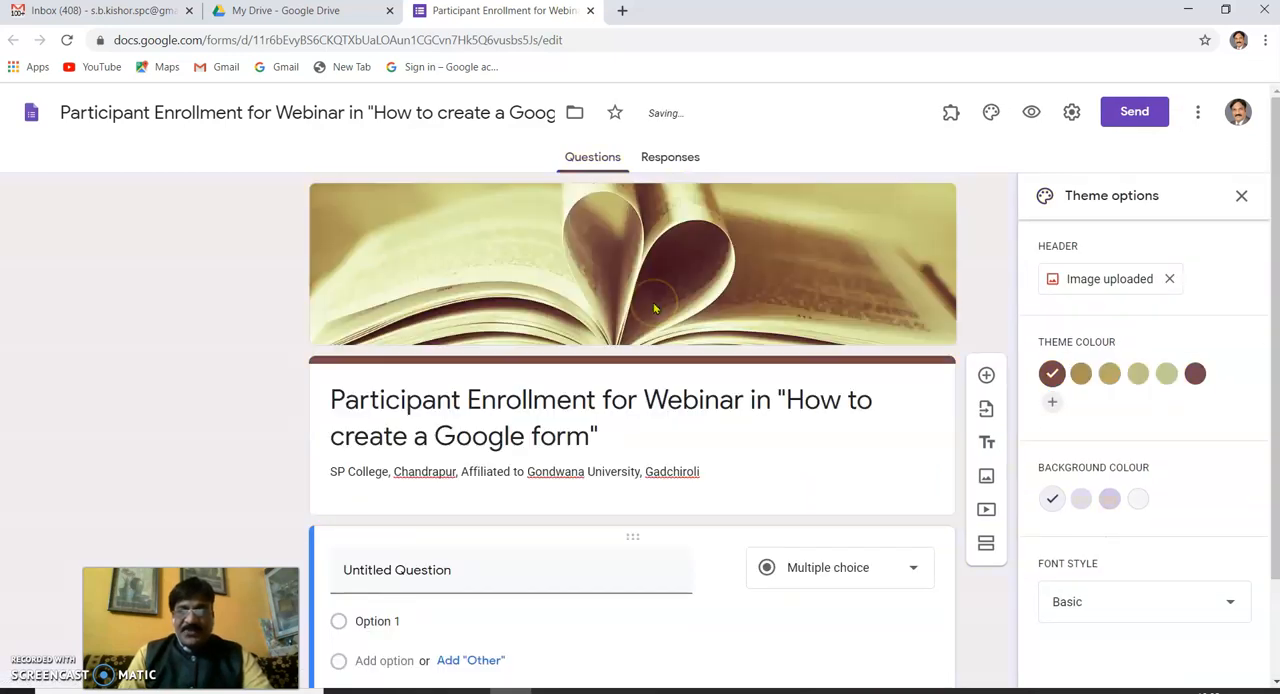
{"action": "left_click", "coordinate": [1173, 285]}
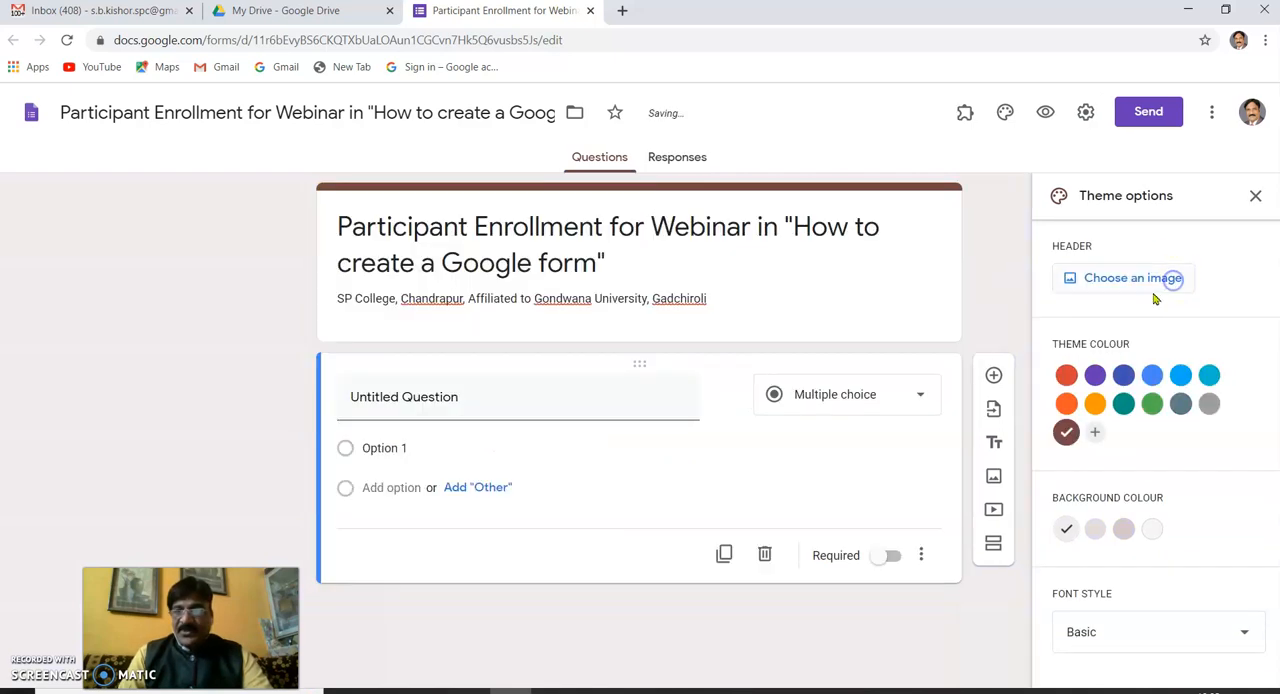
- Upload the "SP College - Copy" image as the form header, cropped to the college building and its name caption
{"action": "left_click", "coordinate": [1134, 282]}
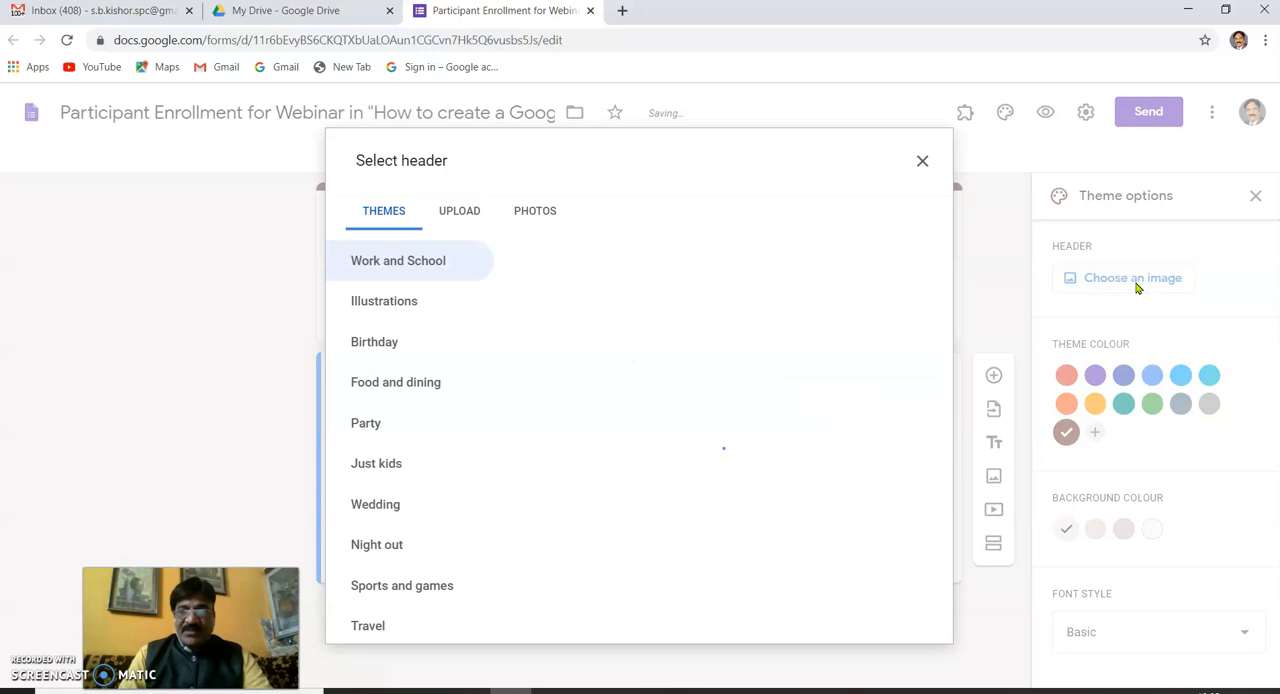
{"action": "left_click", "coordinate": [461, 212]}
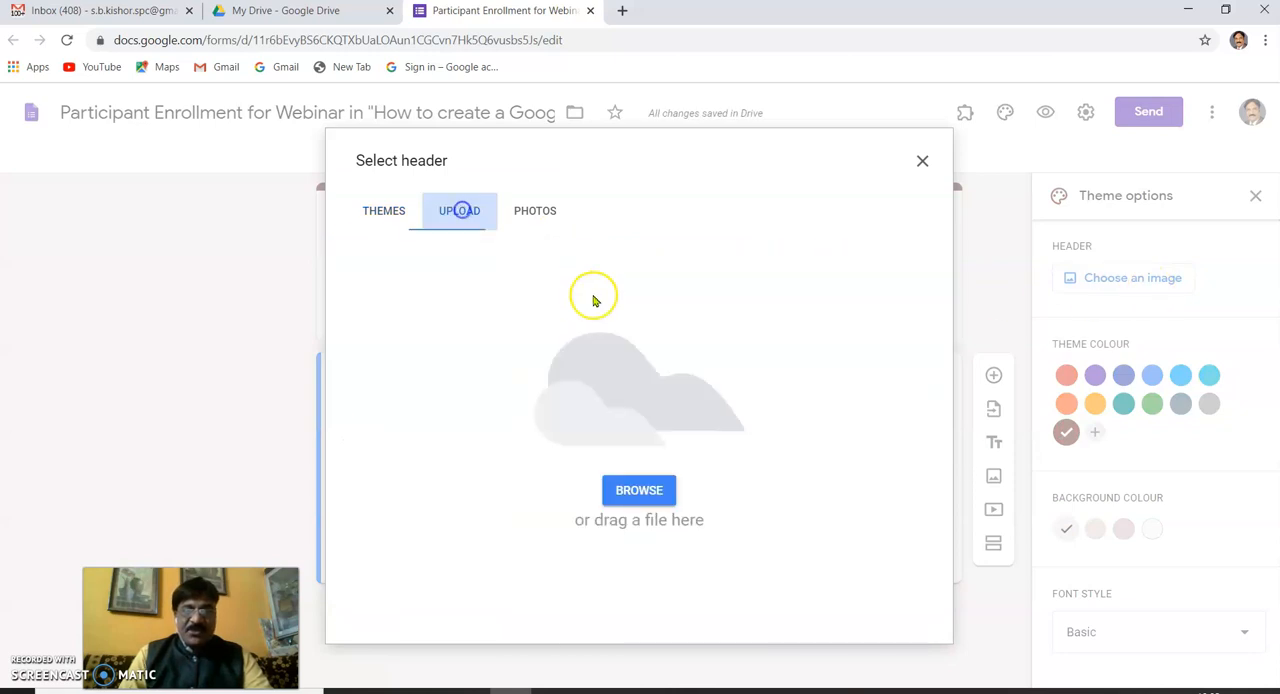
{"action": "left_click", "coordinate": [641, 489]}
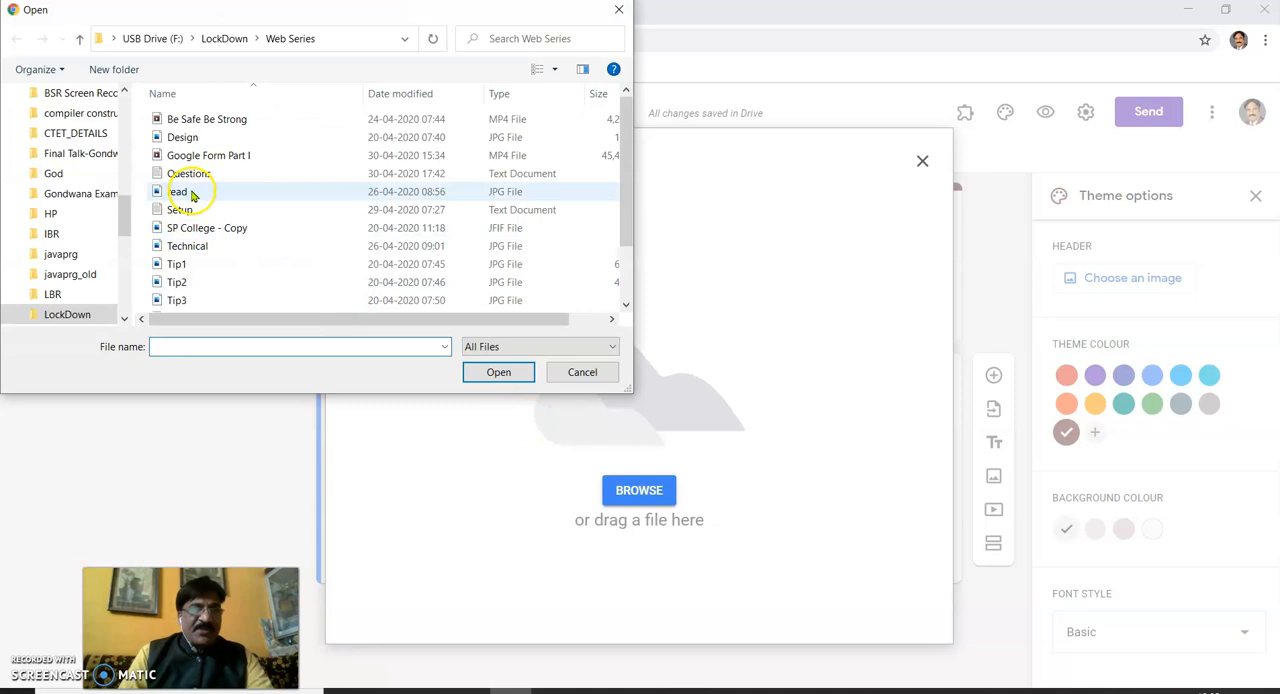
{"action": "left_click", "coordinate": [194, 230]}
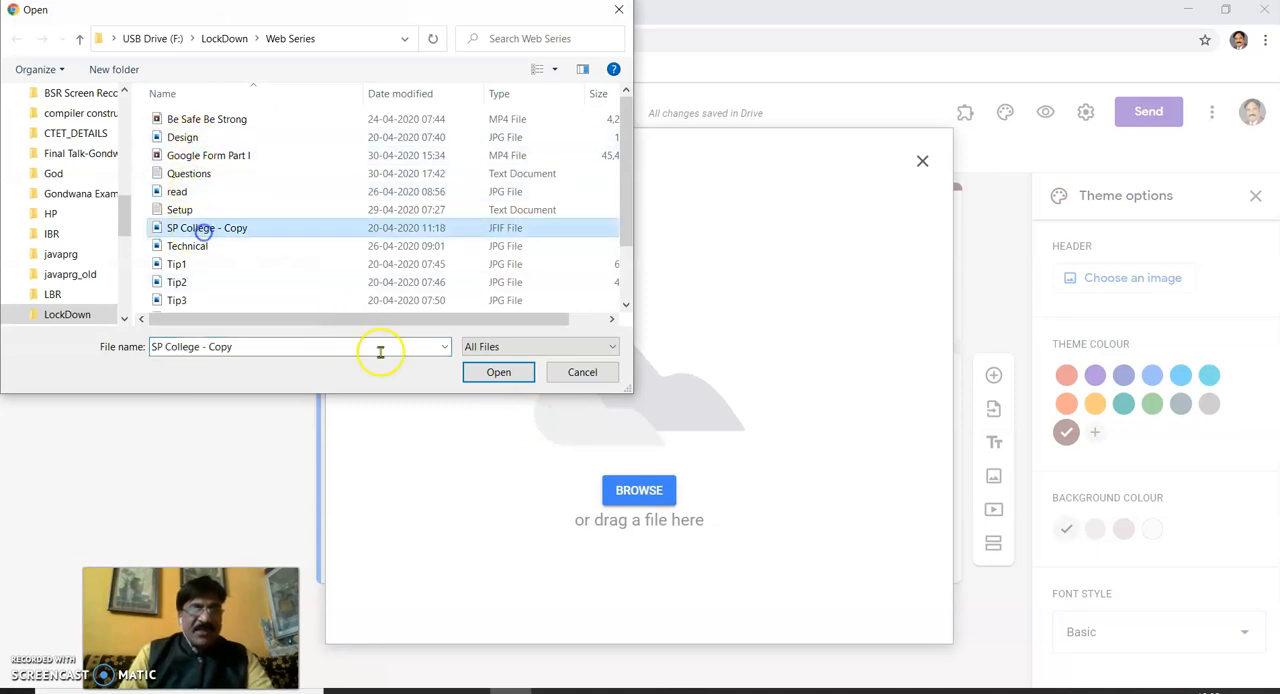
{"action": "left_click", "coordinate": [499, 372]}
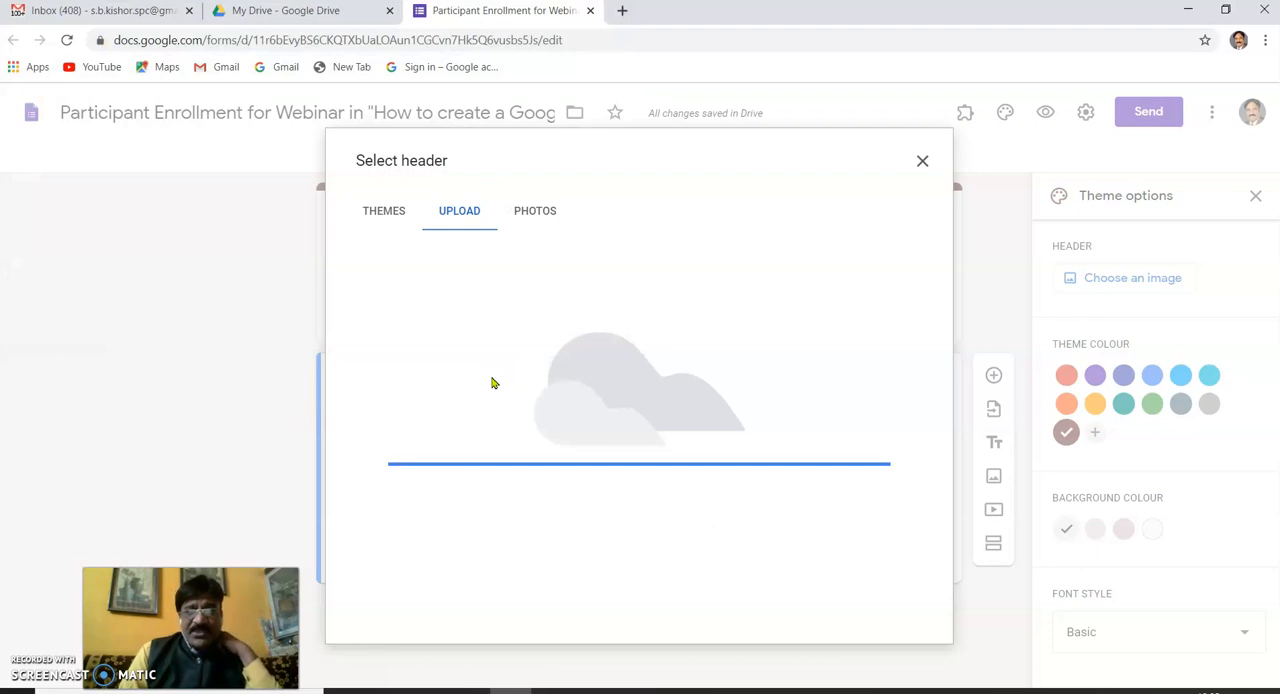
{"action": "left_click_drag", "start_coordinate": [670, 331], "coordinate": [669, 371]}
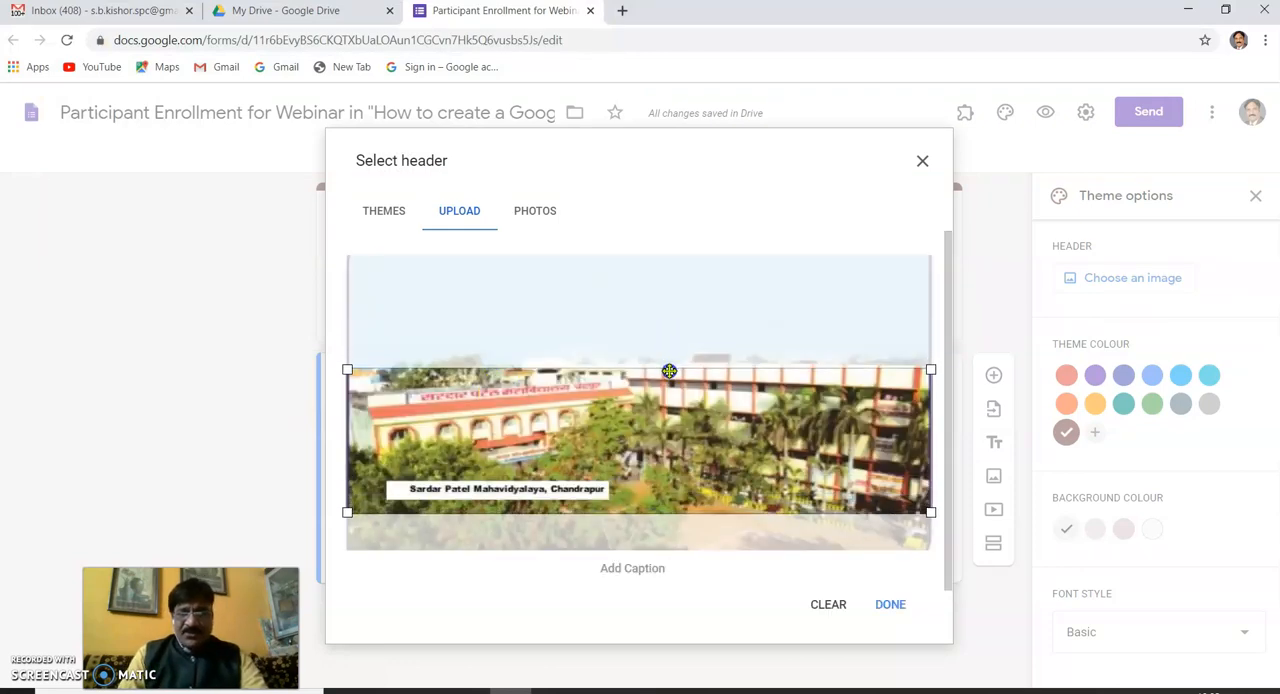
{"action": "left_click", "coordinate": [885, 605]}
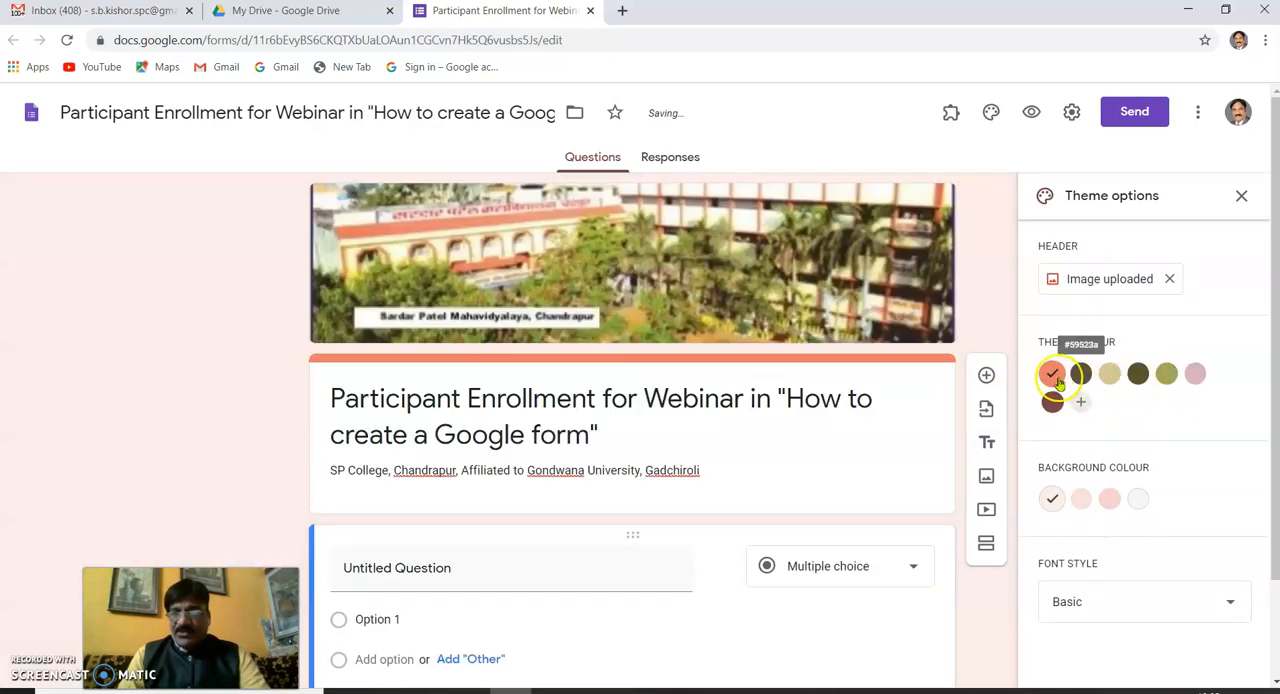
- Try the preset dark green, beige and dark olive-brown swatches as the form's theme colour
{"action": "left_click", "coordinate": [1080, 374]}
{"action": "left_click", "coordinate": [1115, 375]}
{"action": "left_click", "coordinate": [1138, 374]}
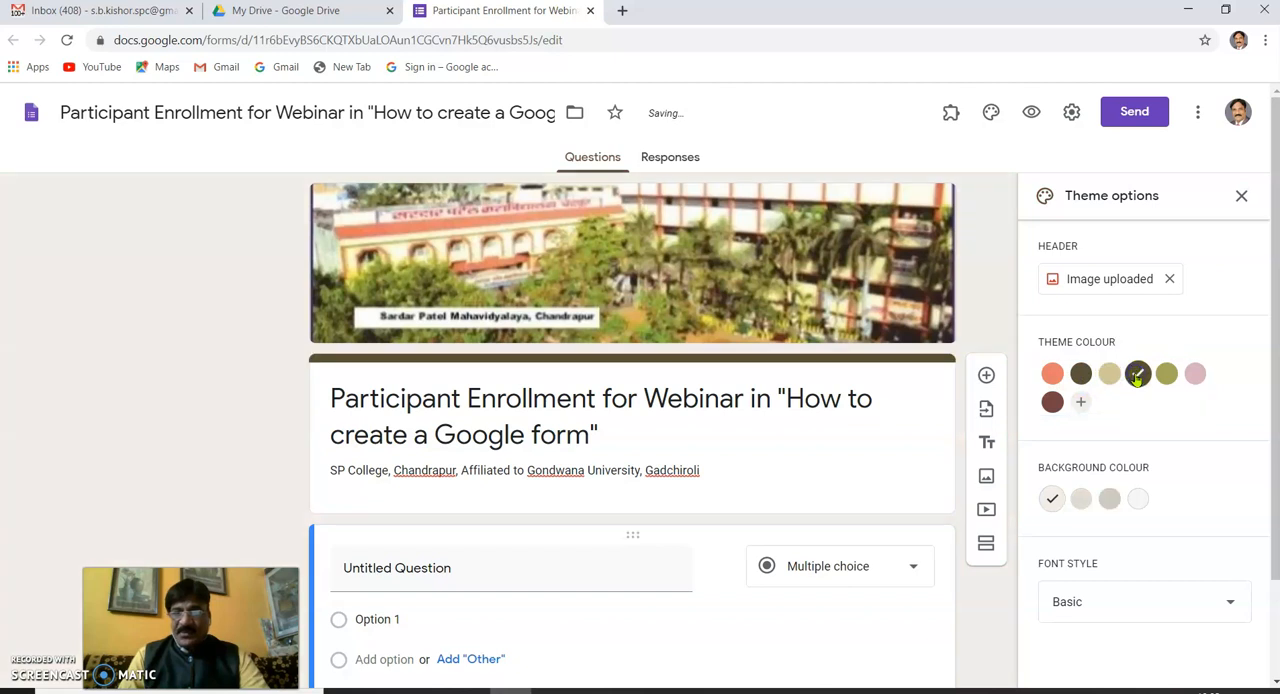
- Add the custom red #e42020 as the theme colour and choose the darkest pink background shade
{"action": "left_click", "coordinate": [1083, 404]}
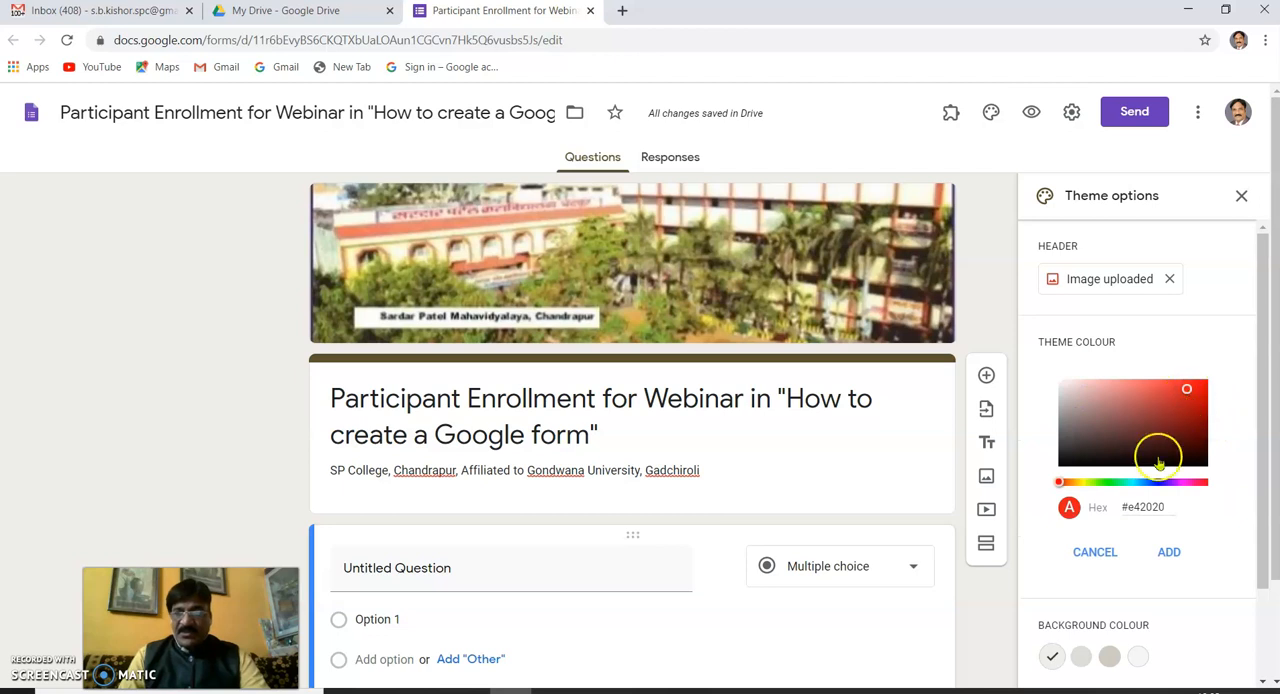
{"action": "left_click", "coordinate": [1170, 551]}
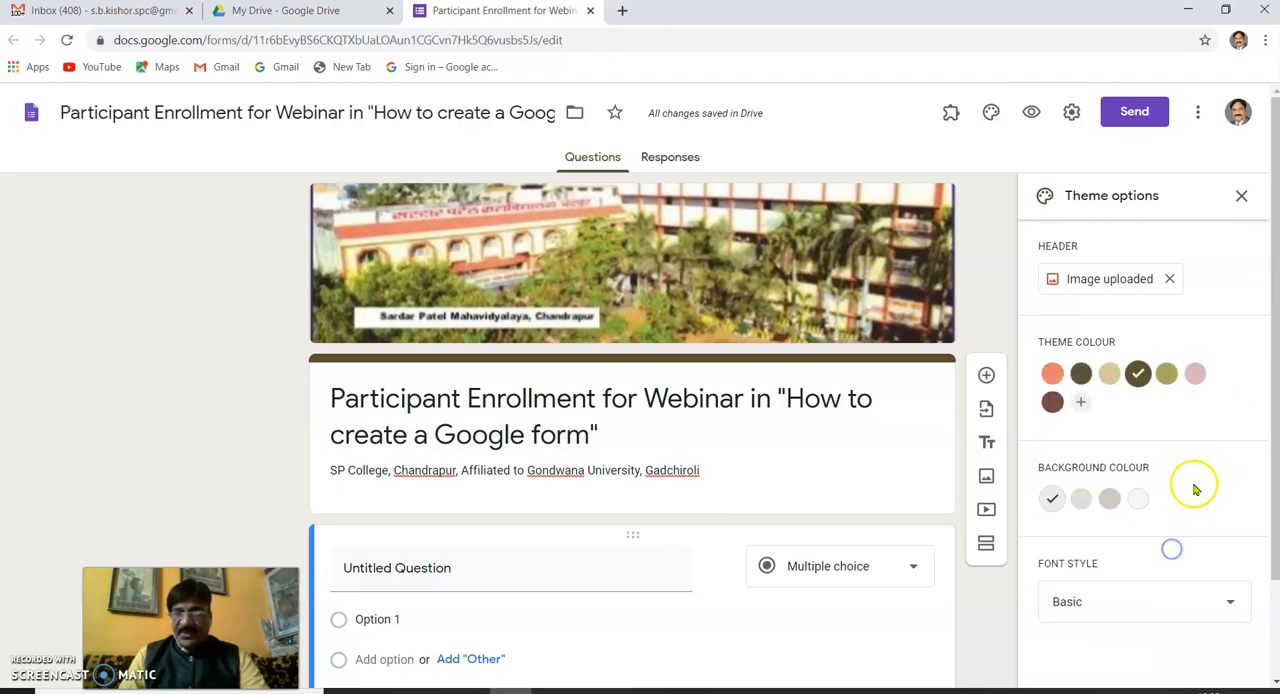
{"action": "scroll", "coordinate": [1200, 431], "scroll_direction": "down", "scroll_amount": 2}
{"action": "left_click", "coordinate": [1107, 501]}
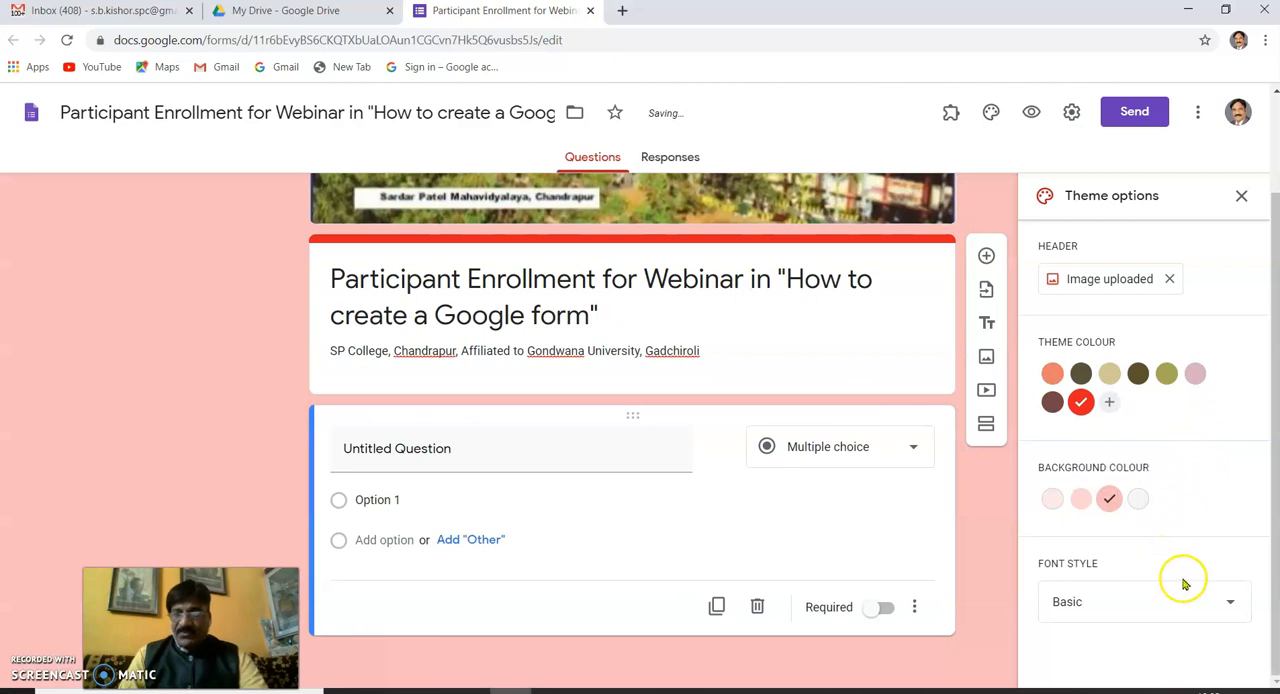
- Try the Decorative and Formal font styles on the form
{"action": "left_click", "coordinate": [1232, 607]}
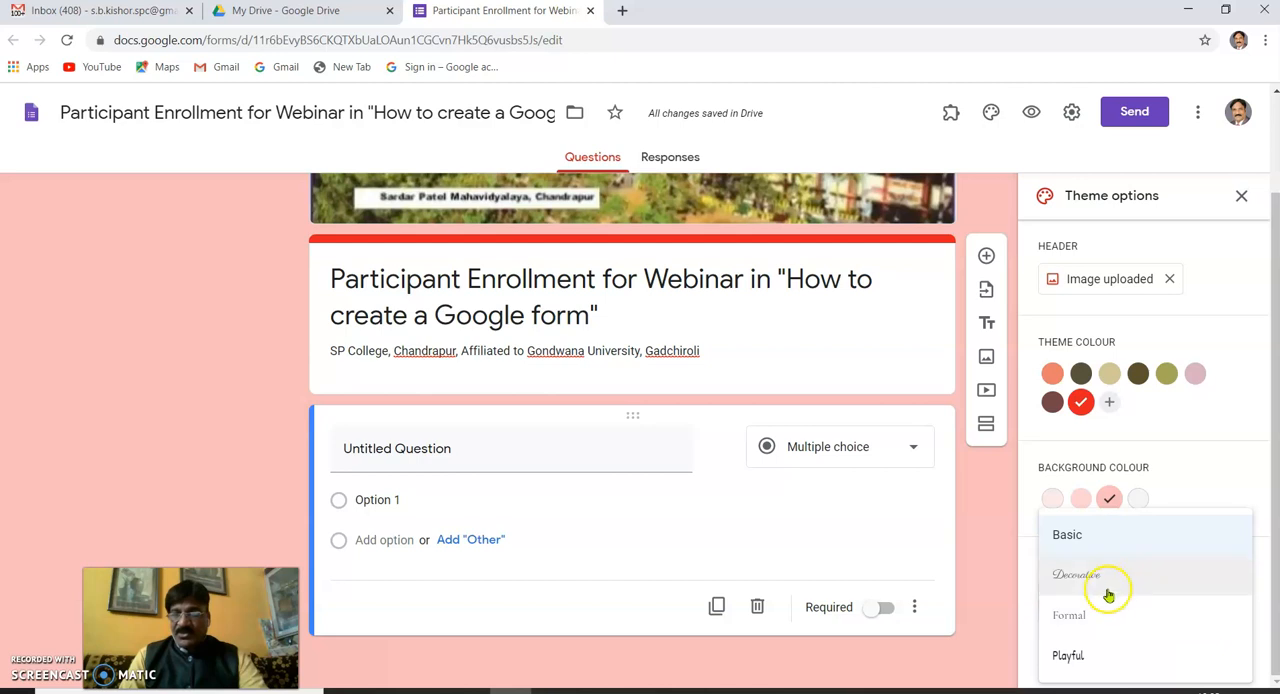
{"action": "left_click", "coordinate": [1102, 583]}
{"action": "left_click", "coordinate": [1232, 606]}
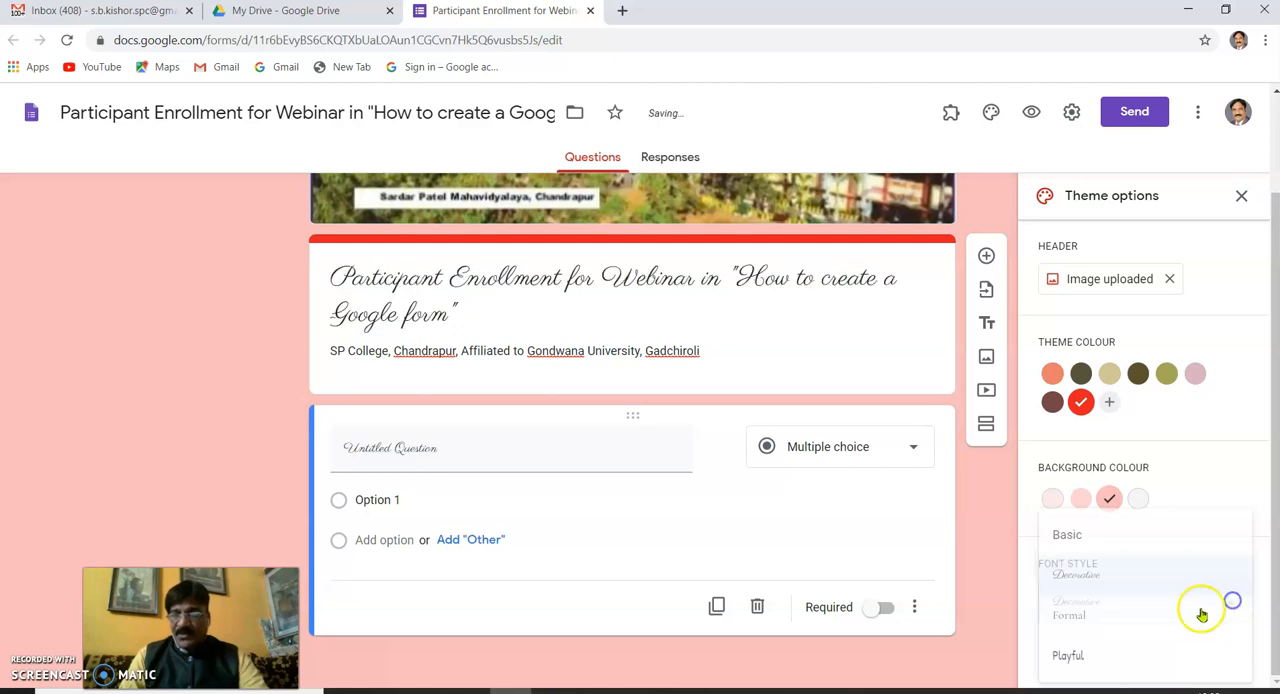
{"action": "left_click", "coordinate": [1068, 618]}
- Set the form's font style to Playful and close the theme options
{"action": "left_click", "coordinate": [1230, 602]}
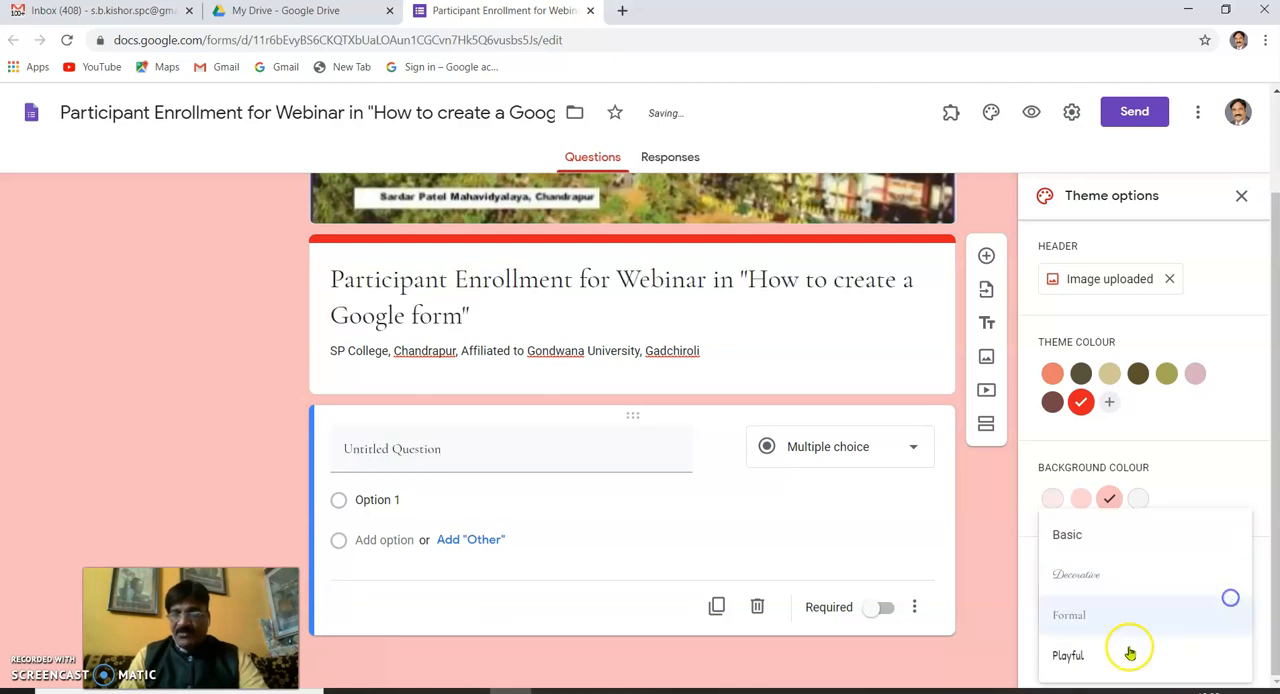
{"action": "left_click", "coordinate": [1068, 655]}
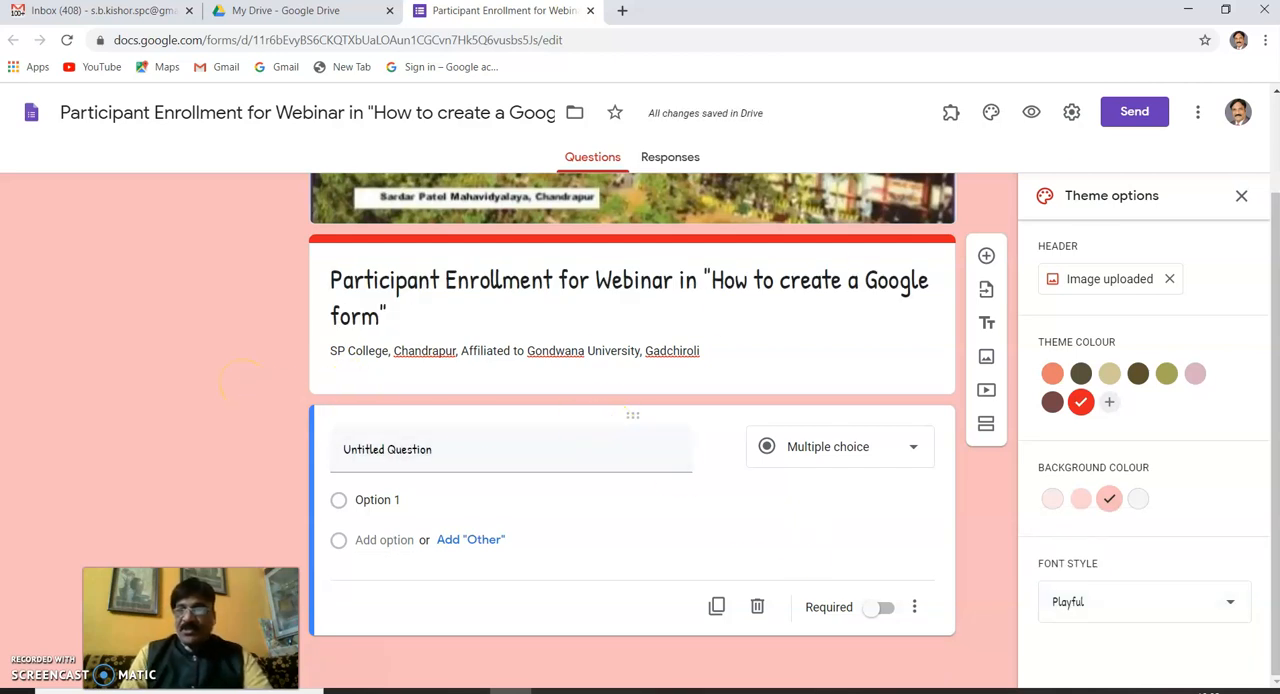
{"action": "left_click", "coordinate": [1243, 197]}
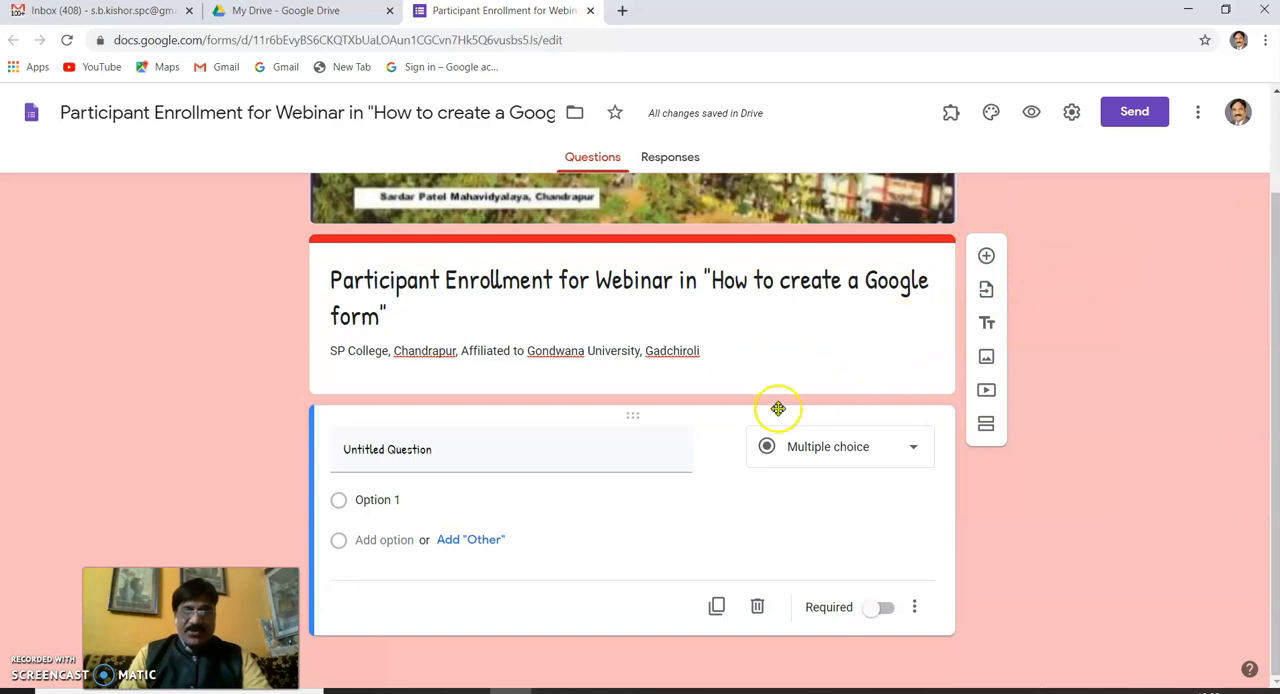
- Title the first question "Name" and change its type to Short answer
{"action": "left_click", "coordinate": [915, 452]}
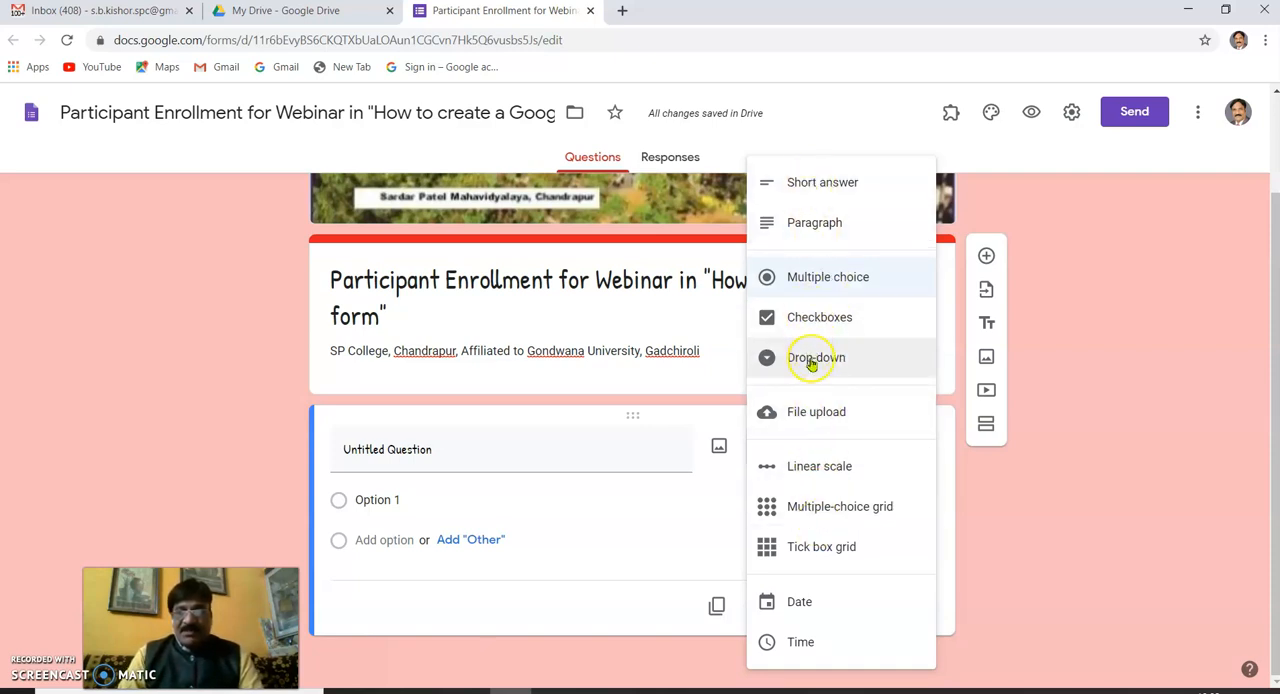
{"action": "left_click", "coordinate": [438, 451]}
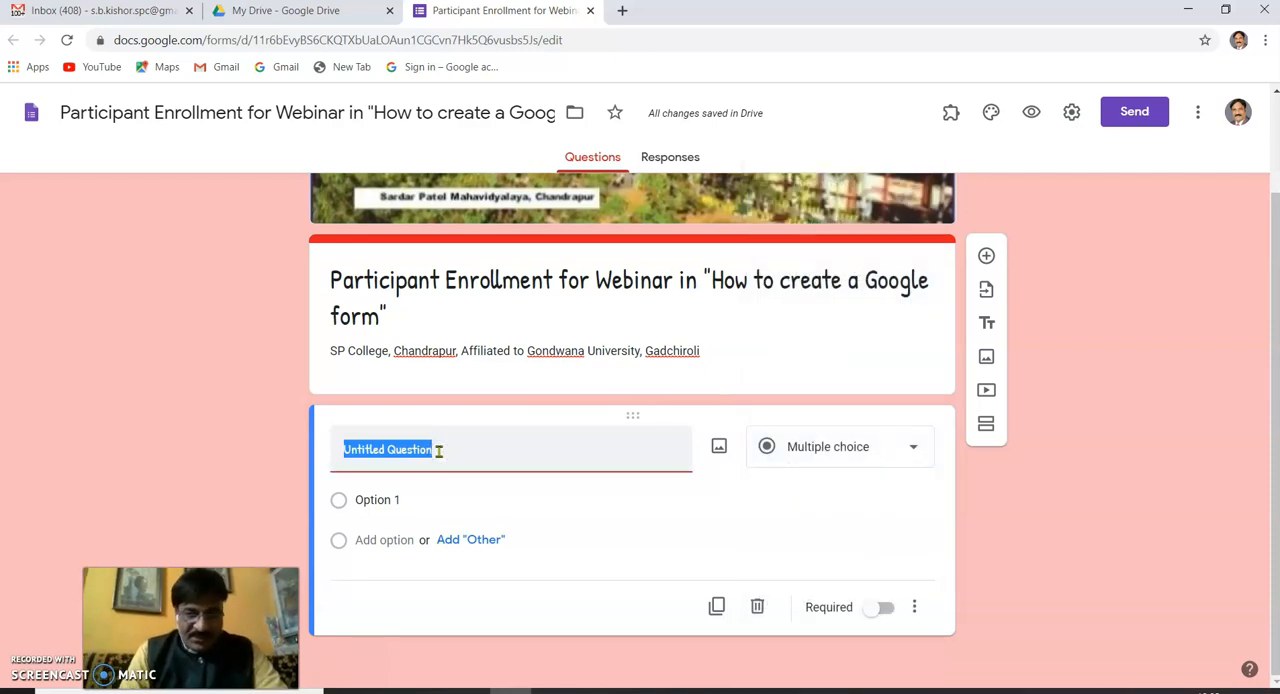
{"action": "type", "text": "N"}
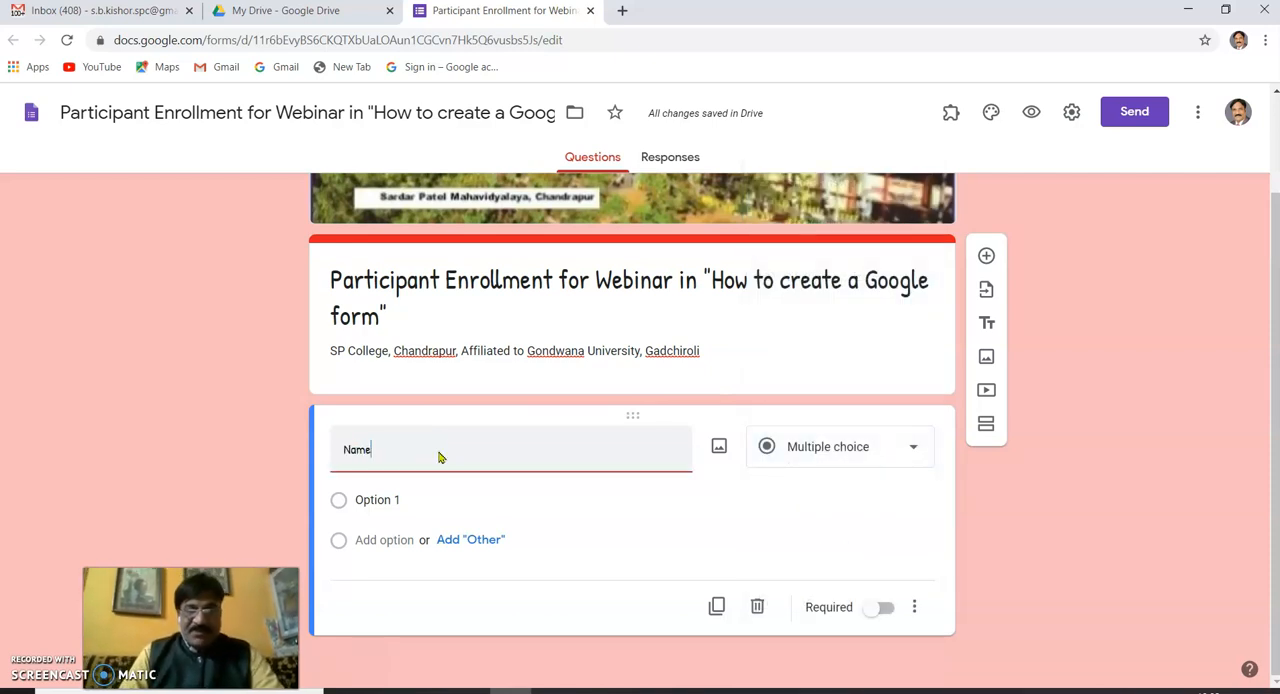
{"action": "type", "text": "ame"}
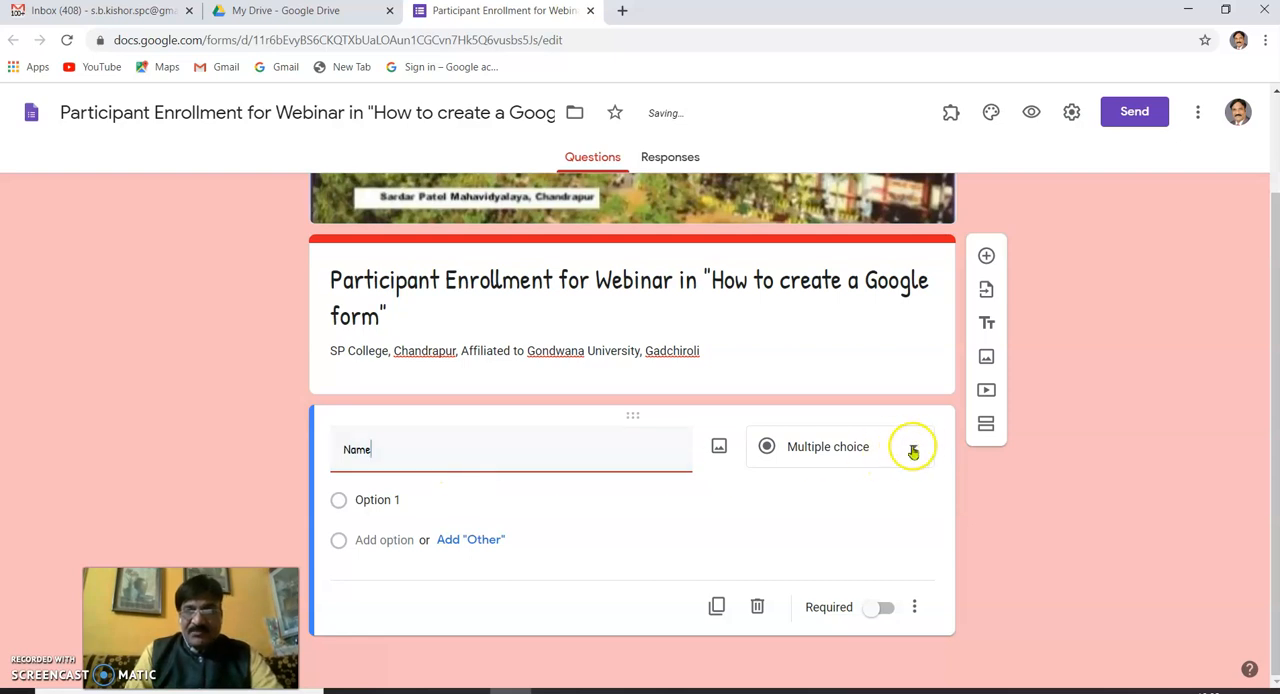
{"action": "left_click", "coordinate": [908, 447]}
{"action": "left_click", "coordinate": [841, 184]}
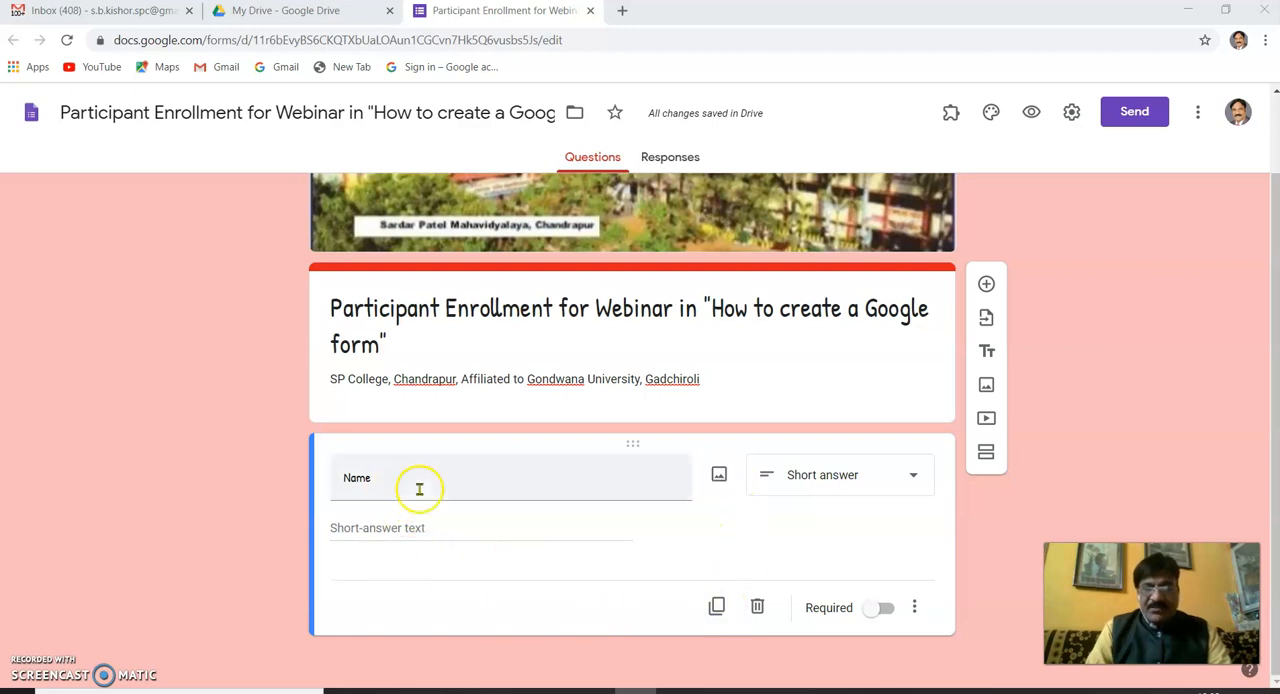
- Duplicate the Name question and title the copy "Parent NAme"
{"action": "left_click", "coordinate": [718, 607]}
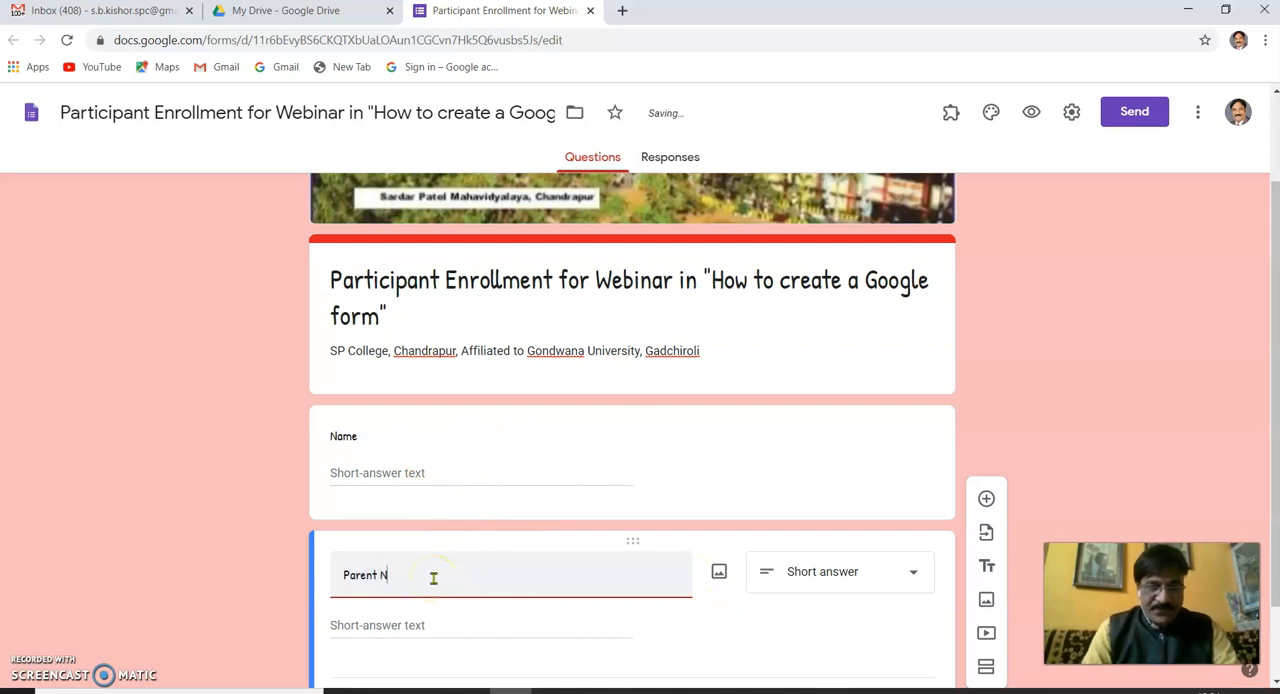
{"action": "scroll", "coordinate": [437, 578], "scroll_direction": "down", "scroll_amount": 1}
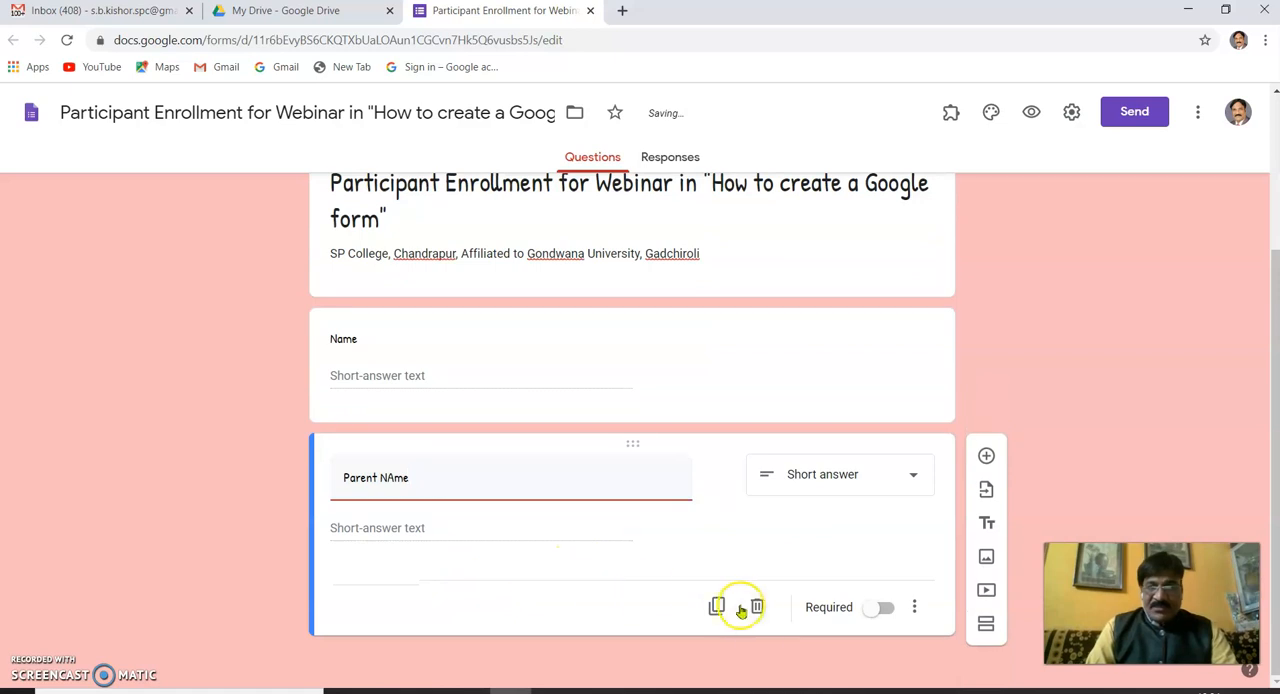
- Change the first question's title to "Full Name" and delete the duplicated parent name question
{"action": "left_click", "coordinate": [332, 339]}
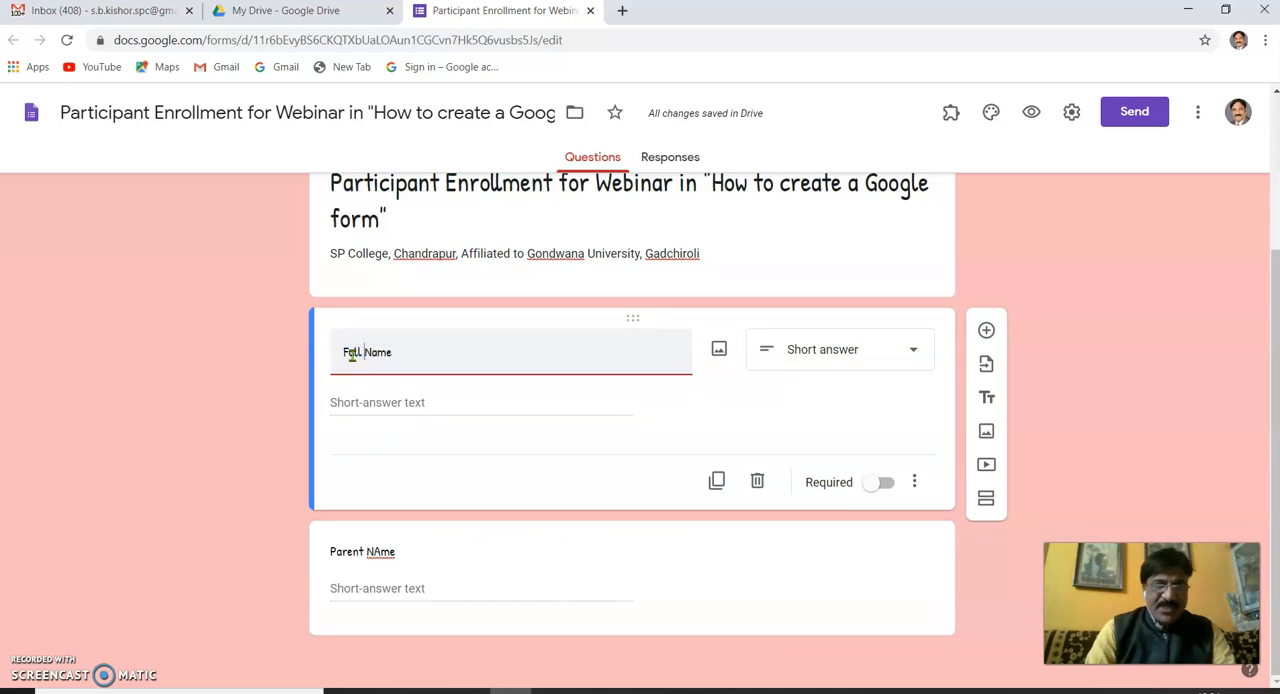
{"action": "left_click", "coordinate": [671, 571]}
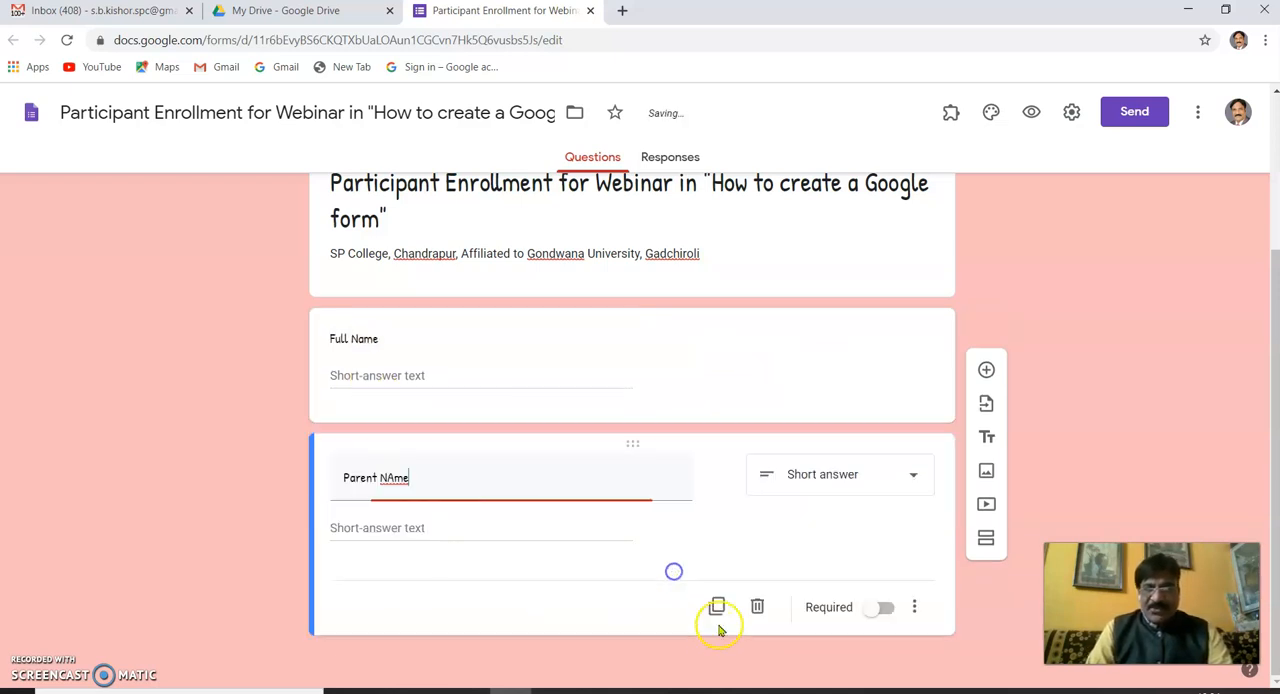
{"action": "left_click", "coordinate": [758, 609]}
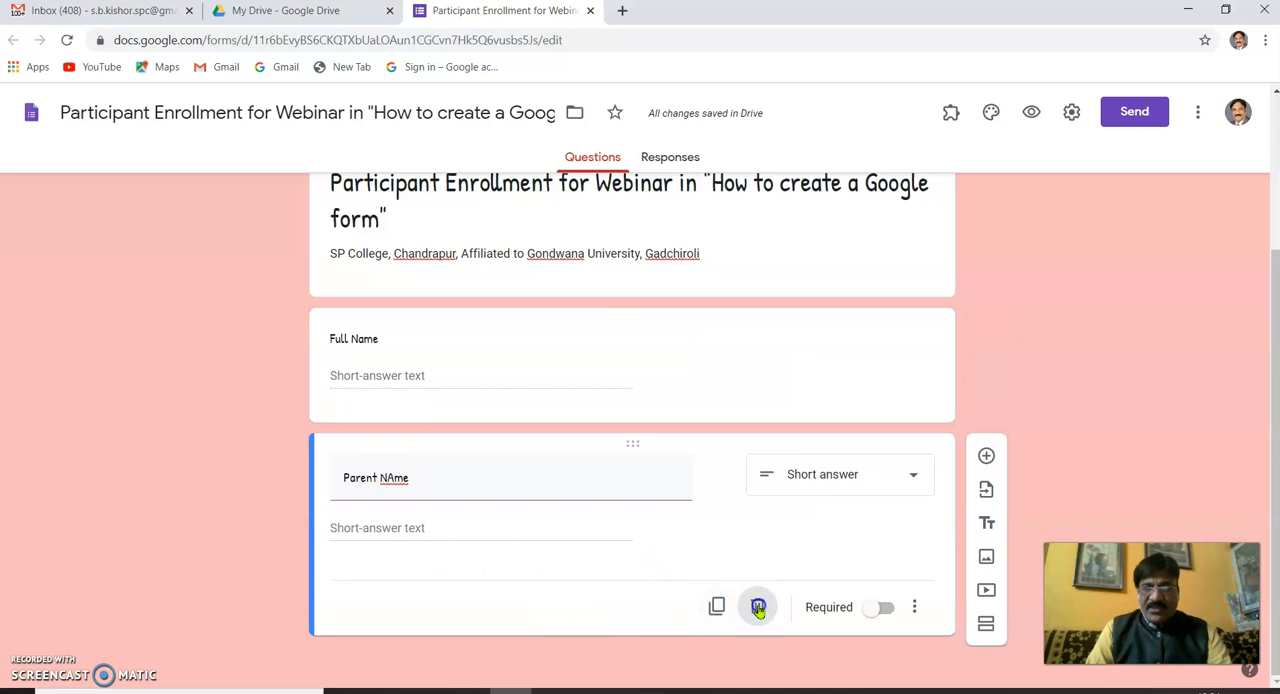
- Add a Paragraph question titled "Address" and, below it, another question titled "Designation"
{"action": "left_click", "coordinate": [987, 457]}
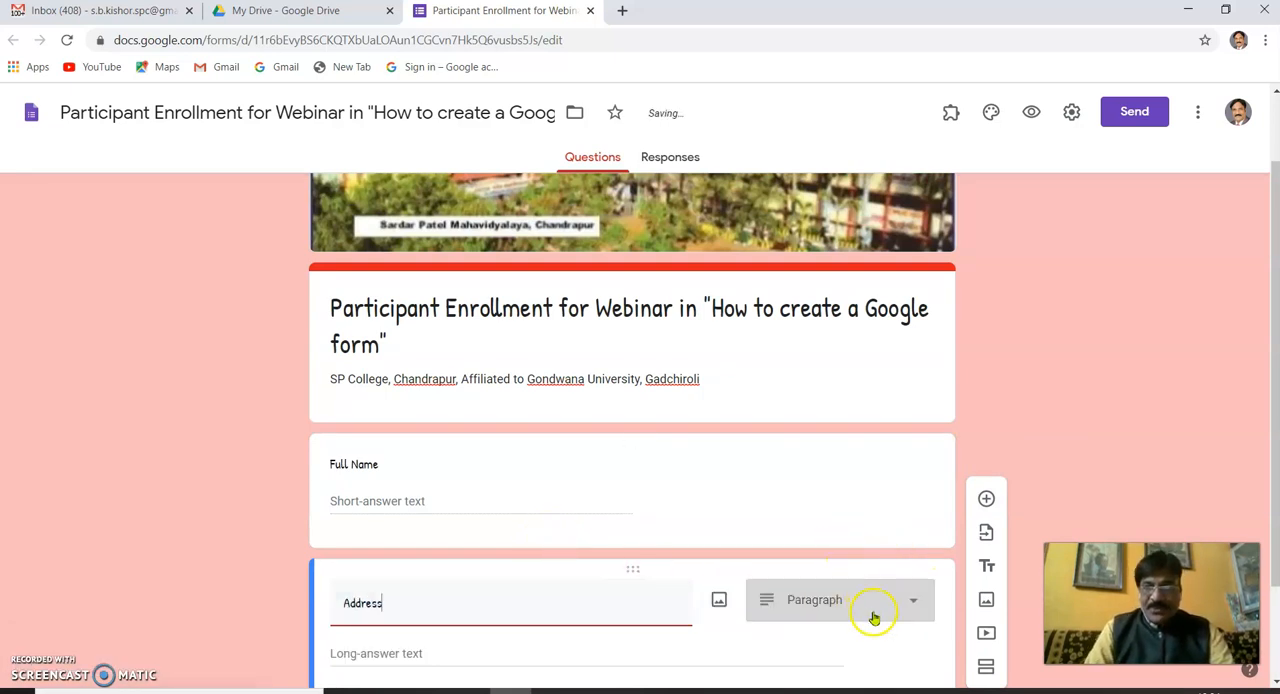
{"action": "scroll", "coordinate": [880, 590], "scroll_direction": "down", "scroll_amount": 2}
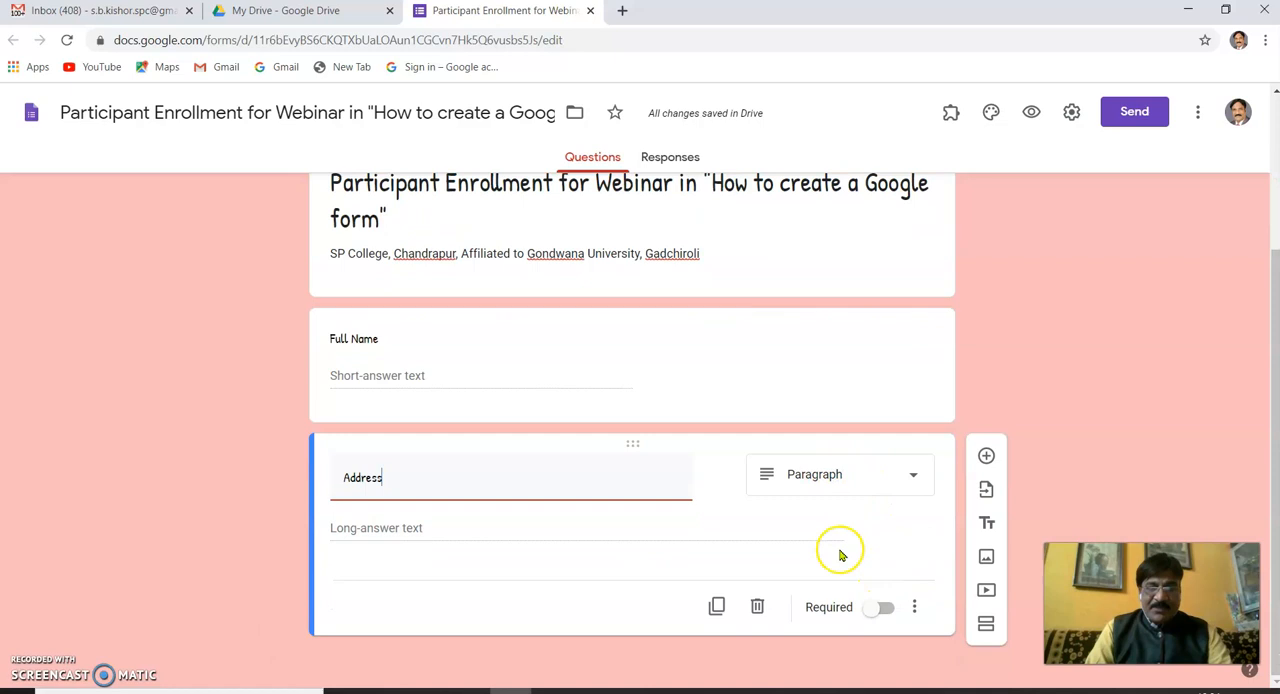
{"action": "left_click", "coordinate": [986, 457]}
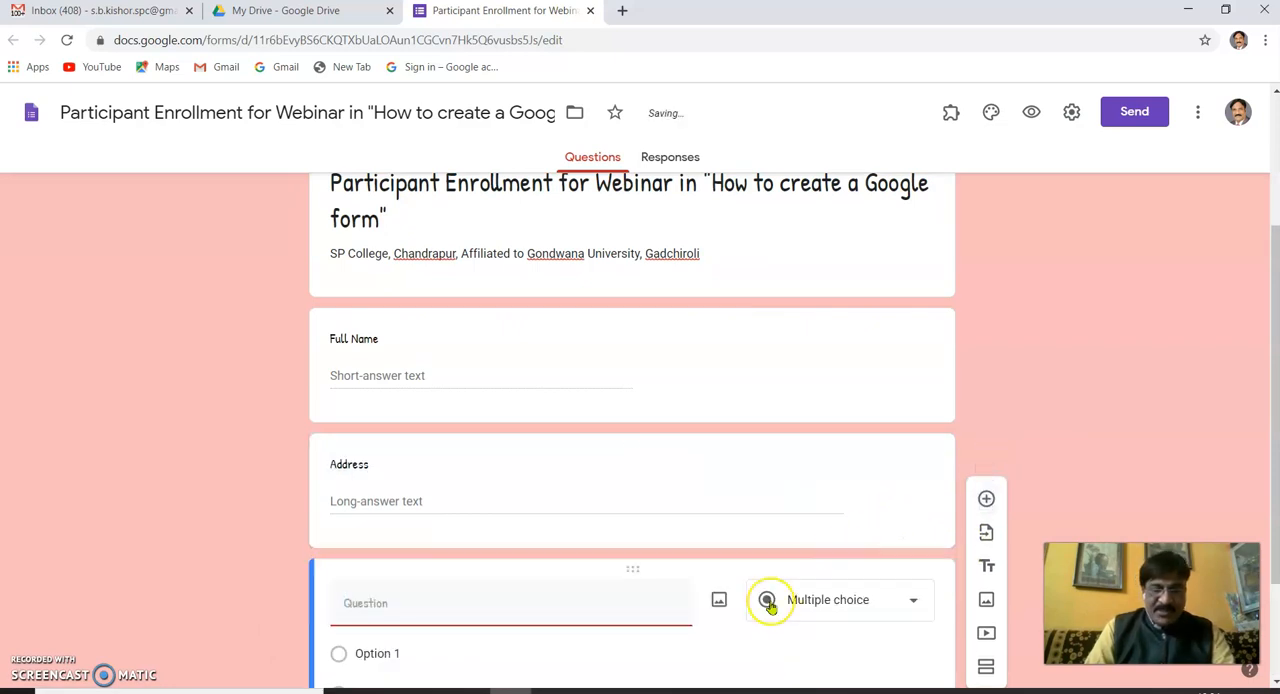
{"action": "key", "text": "BackSpace"}
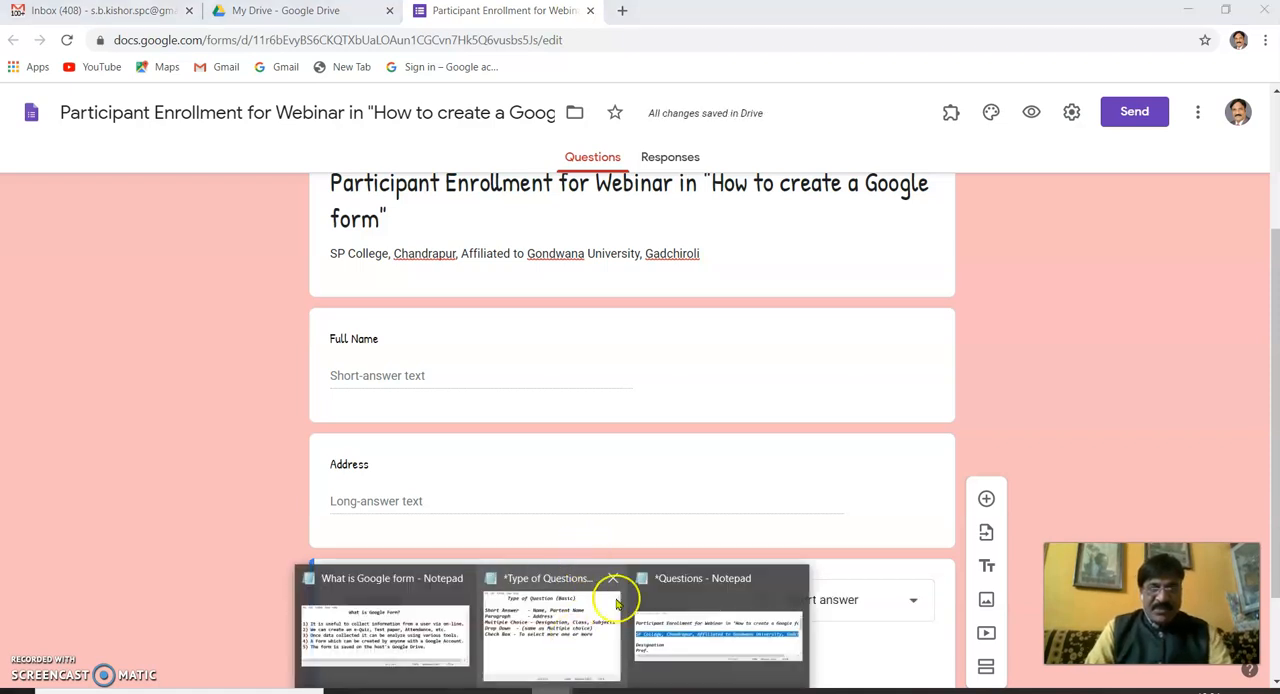
- Copy the lines "Prof.", "Assoicate Prof.", "Assitant Prof." and "CHB (Teacher)" from the Questions notes in Notepad
{"action": "left_click", "coordinate": [715, 615]}
{"action": "scroll", "coordinate": [505, 497], "scroll_direction": "down", "scroll_amount": 2}
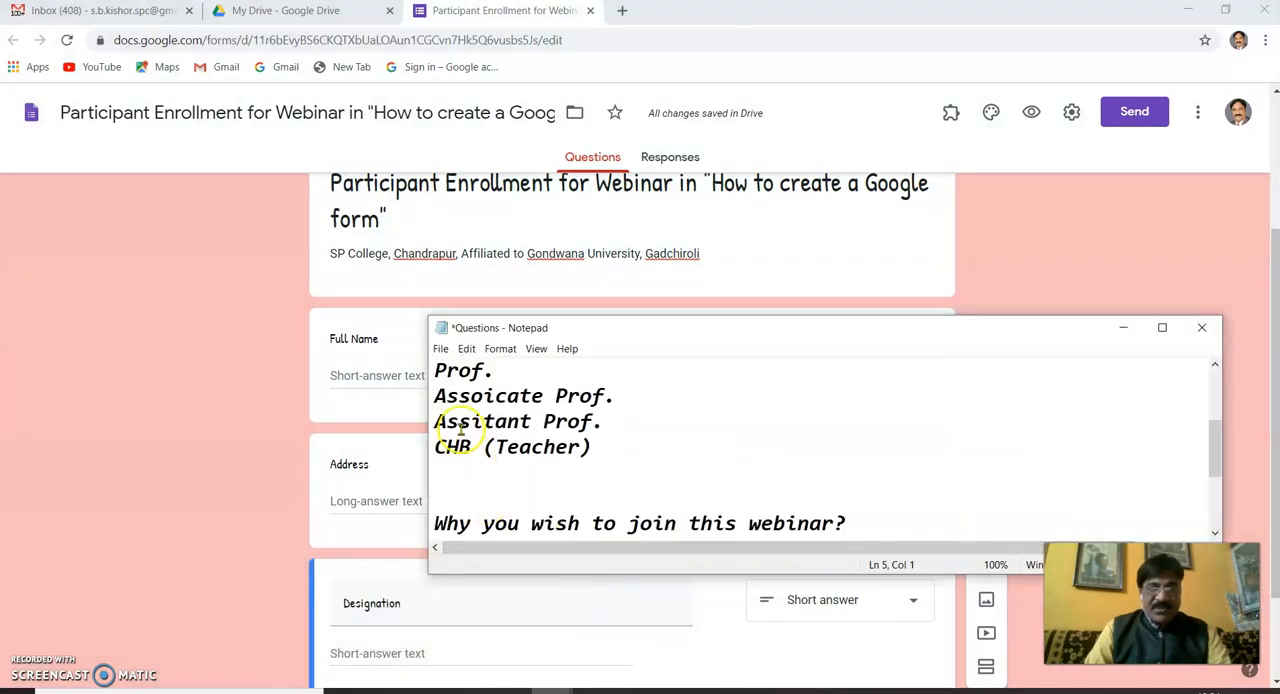
{"action": "left_click_drag", "start_coordinate": [436, 372], "coordinate": [607, 442]}
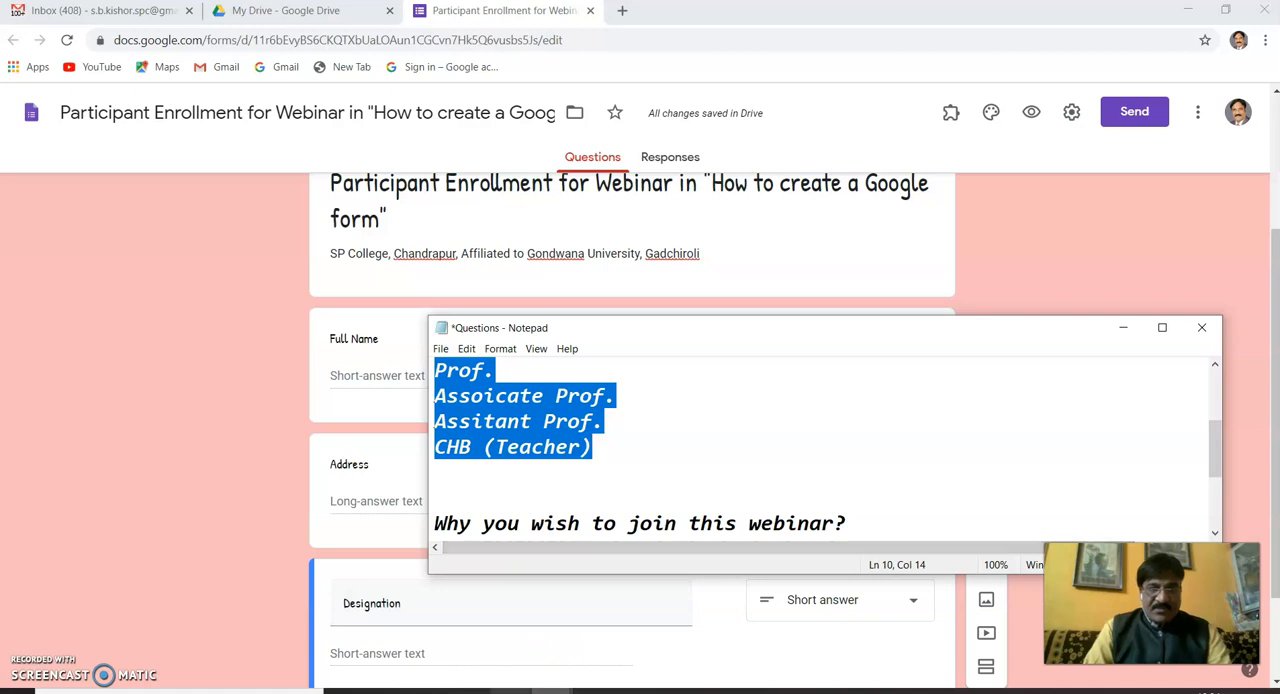
- Change the Designation question to Multiple choice and paste the four copied designations as its options
{"action": "left_click", "coordinate": [511, 606]}
{"action": "scroll", "coordinate": [390, 652], "scroll_direction": "down", "scroll_amount": 2}
{"action": "left_click", "coordinate": [344, 525]}
{"action": "left_click", "coordinate": [822, 474]}
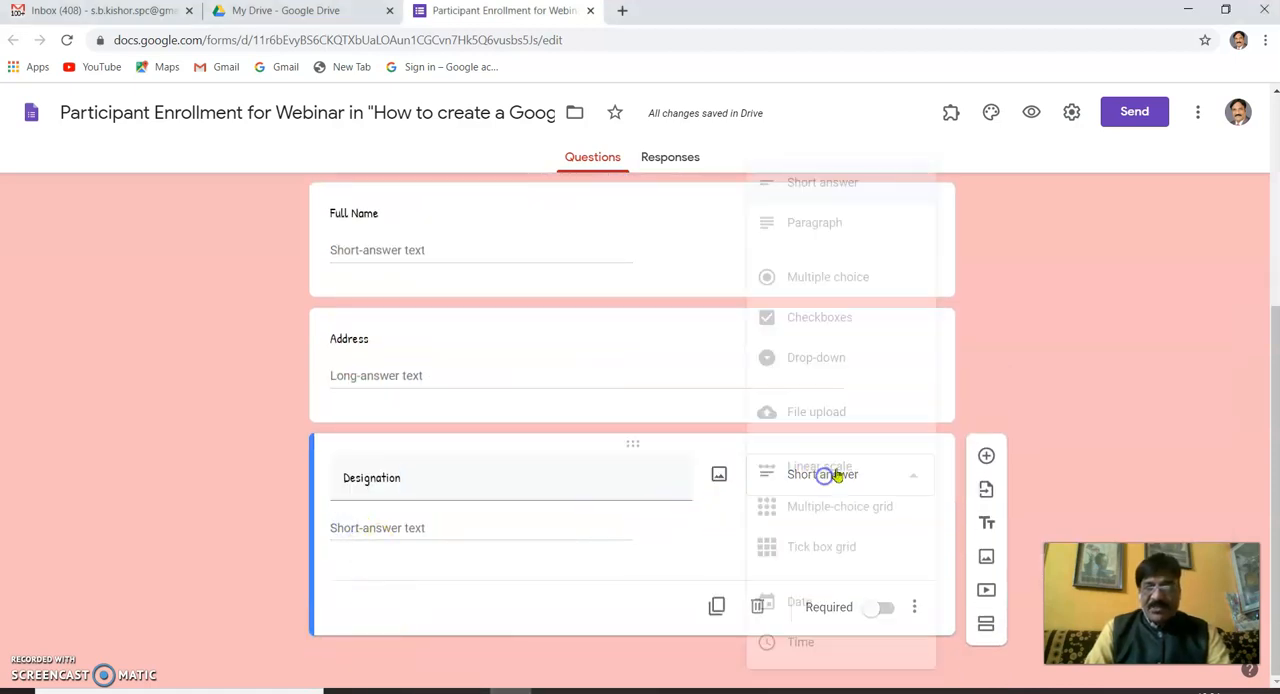
{"action": "left_click", "coordinate": [828, 280]}
{"action": "left_click", "coordinate": [360, 527]}
{"action": "type", "text": "Prof. Assoicate Prof. Assitant Prof. CHB (Teacher)"}
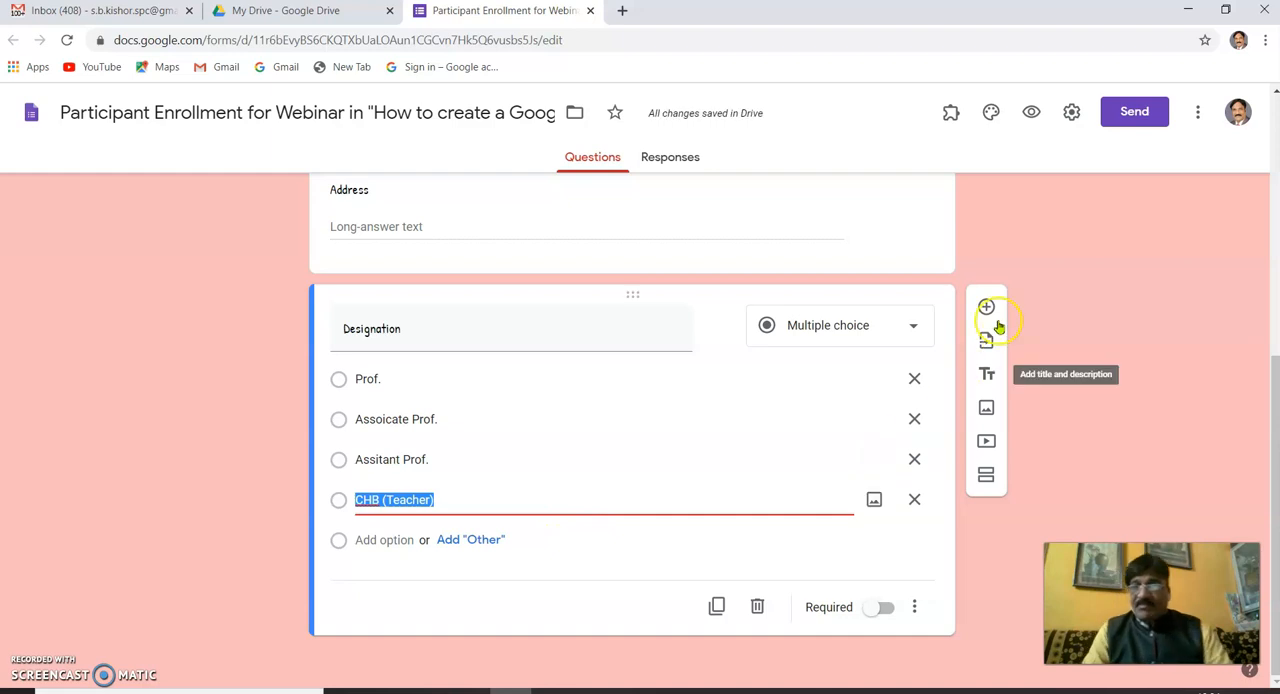
- Add a Checkboxes question titled "Why you wish to join this webinar?", copying the title from the Questions notes
{"action": "left_click", "coordinate": [986, 308]}
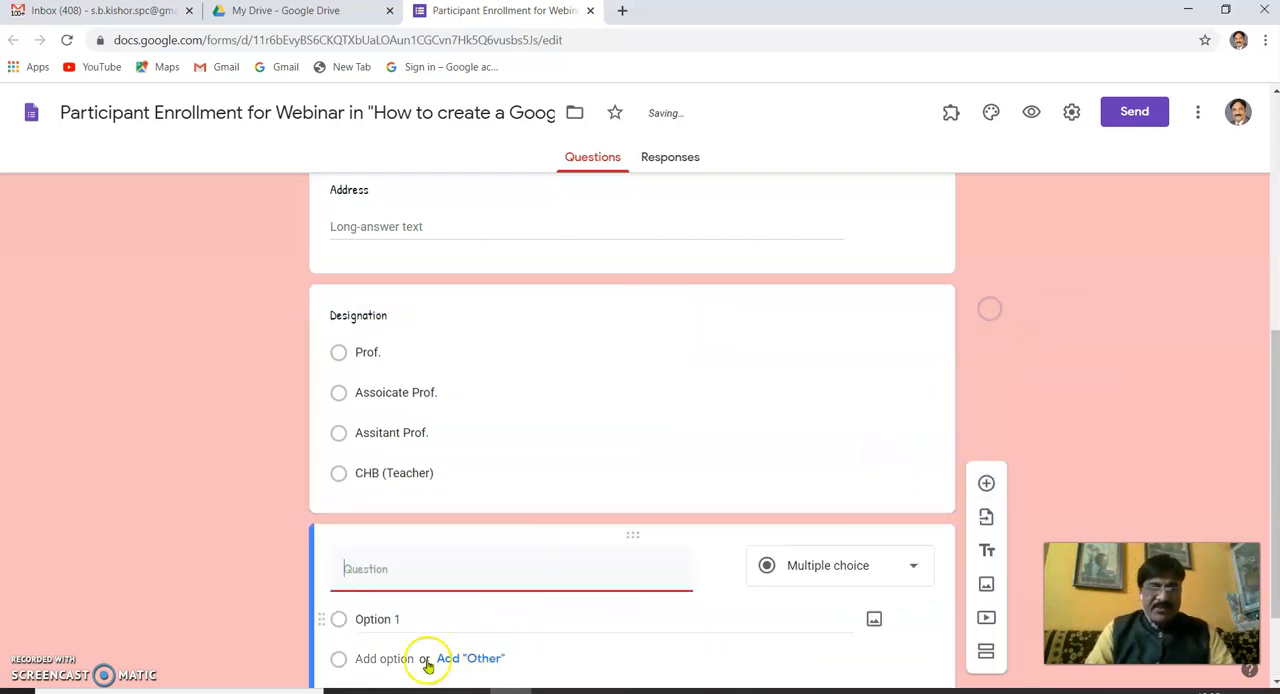
{"action": "mouse_move", "coordinate": [543, 677]}
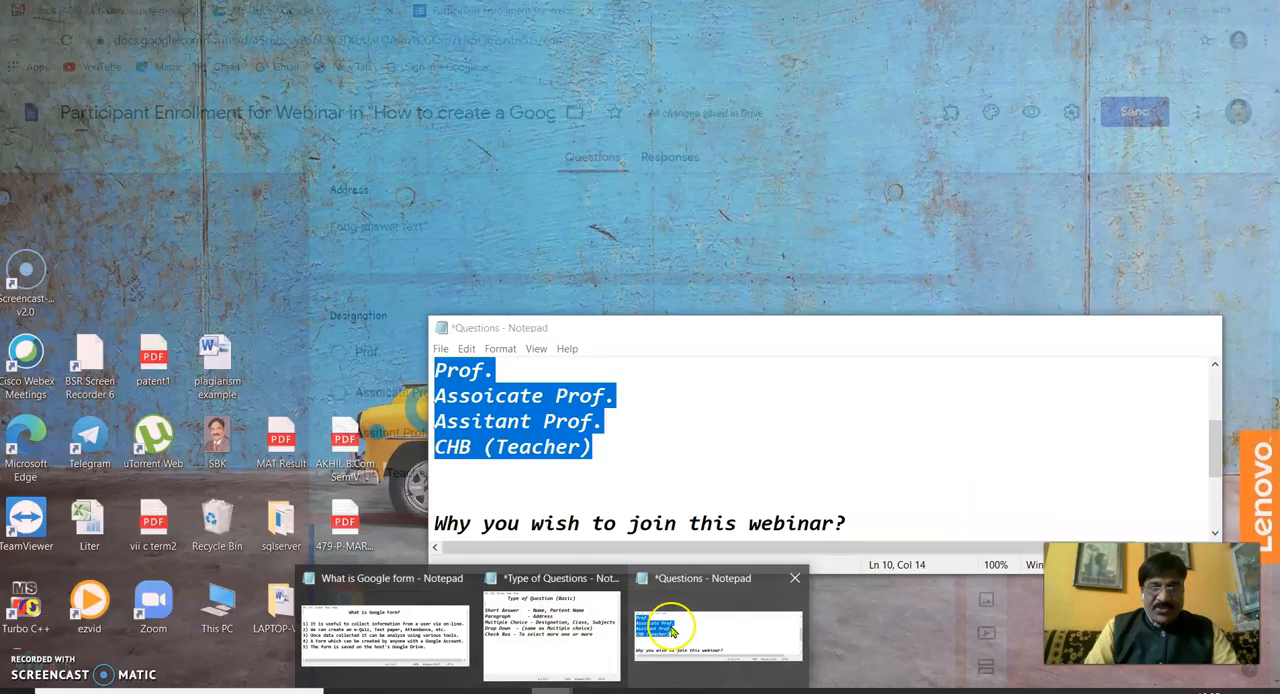
{"action": "left_click", "coordinate": [671, 626]}
{"action": "scroll", "coordinate": [471, 509], "scroll_direction": "down", "scroll_amount": 1}
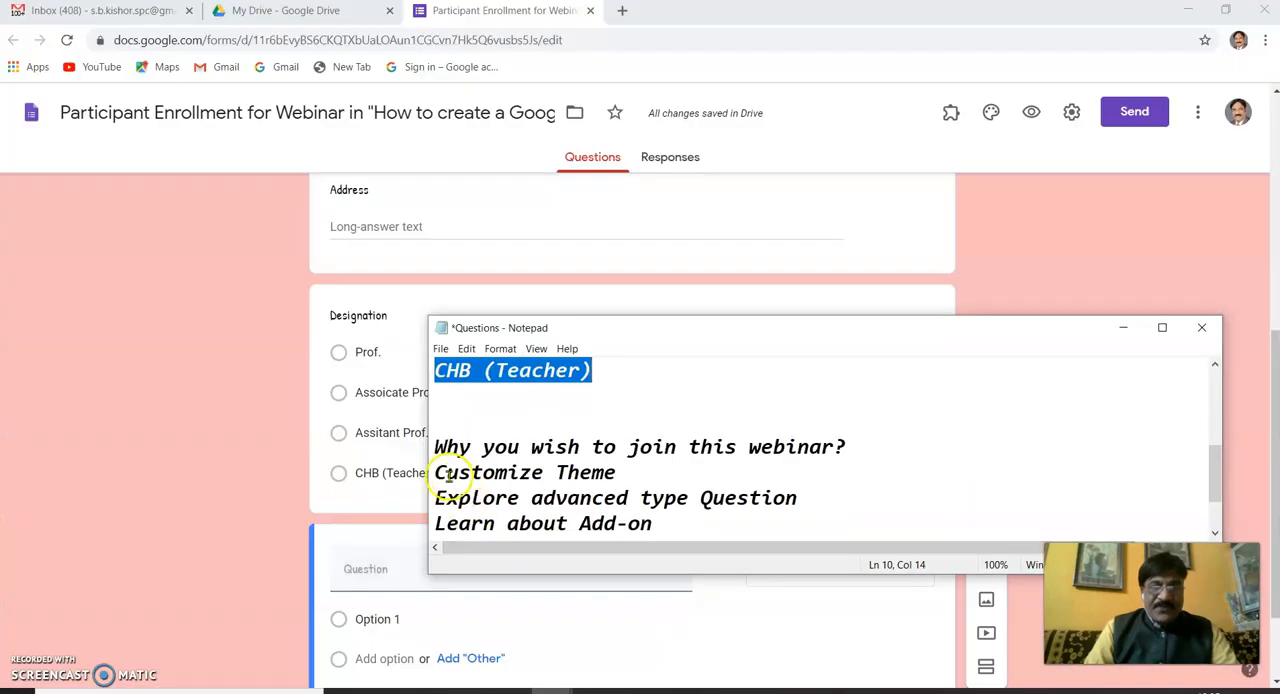
{"action": "left_click_drag", "start_coordinate": [437, 448], "coordinate": [847, 450]}
{"action": "key", "text": "ctrl+c"}
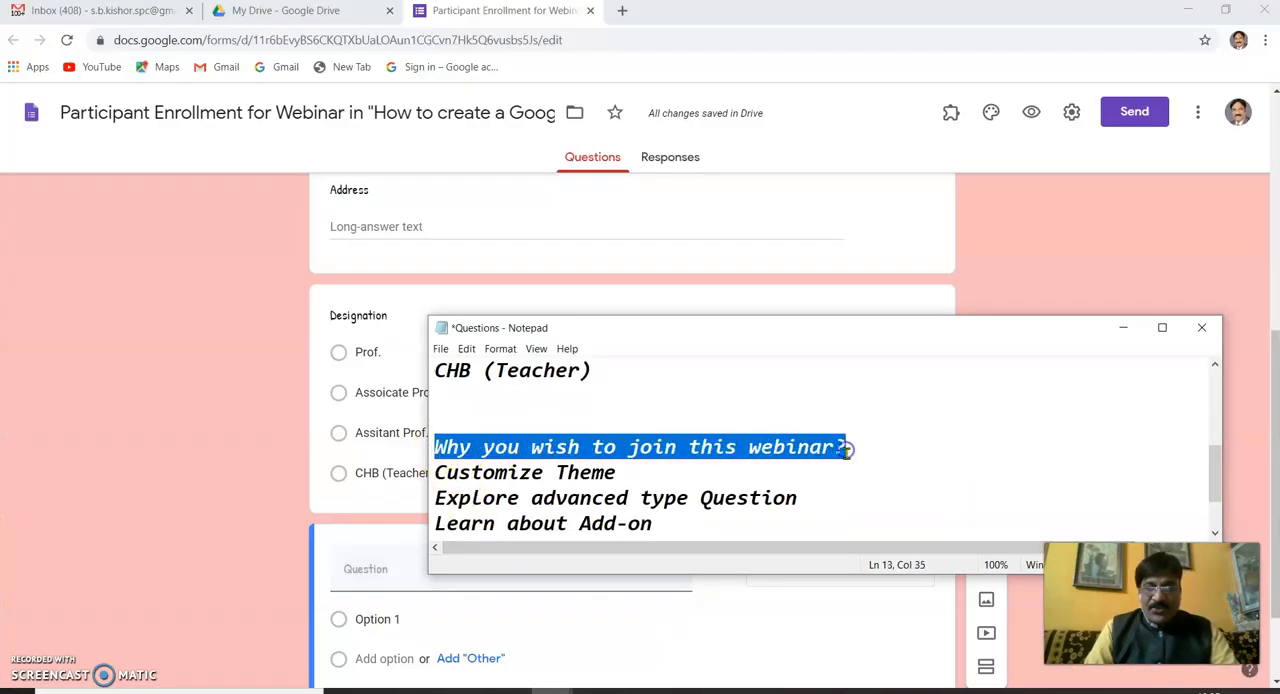
{"action": "left_click", "coordinate": [369, 572]}
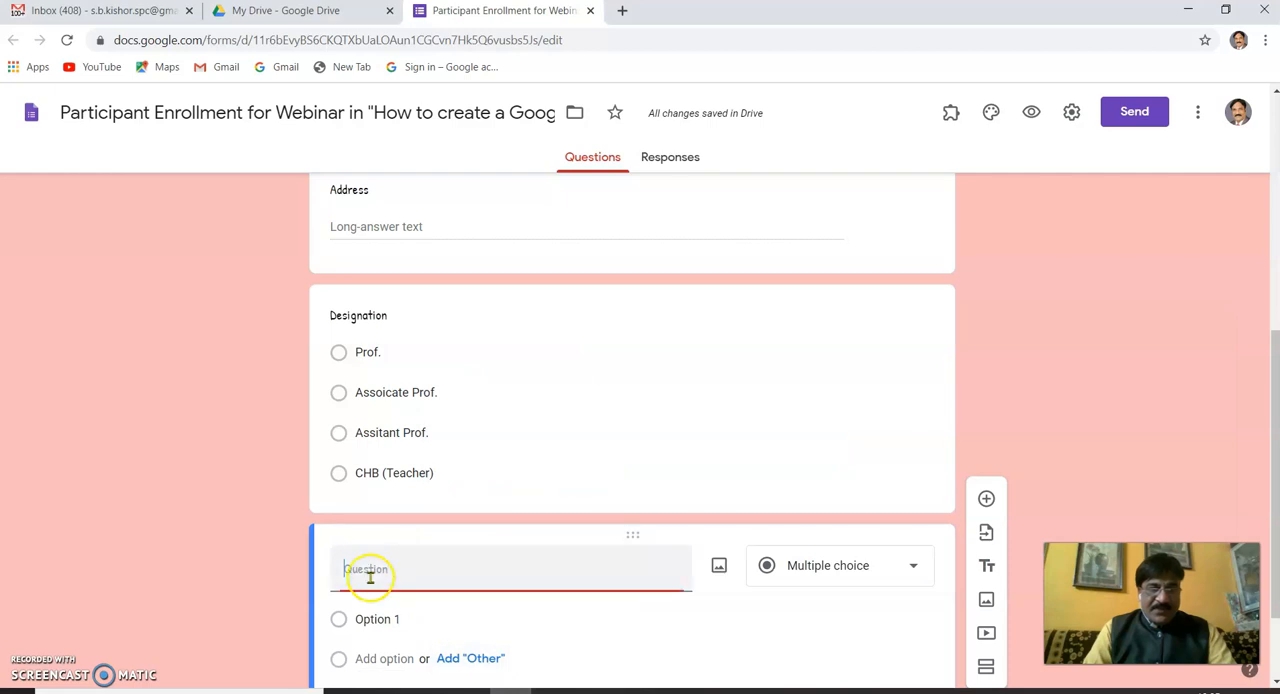
{"action": "key", "text": "ctrl+v"}
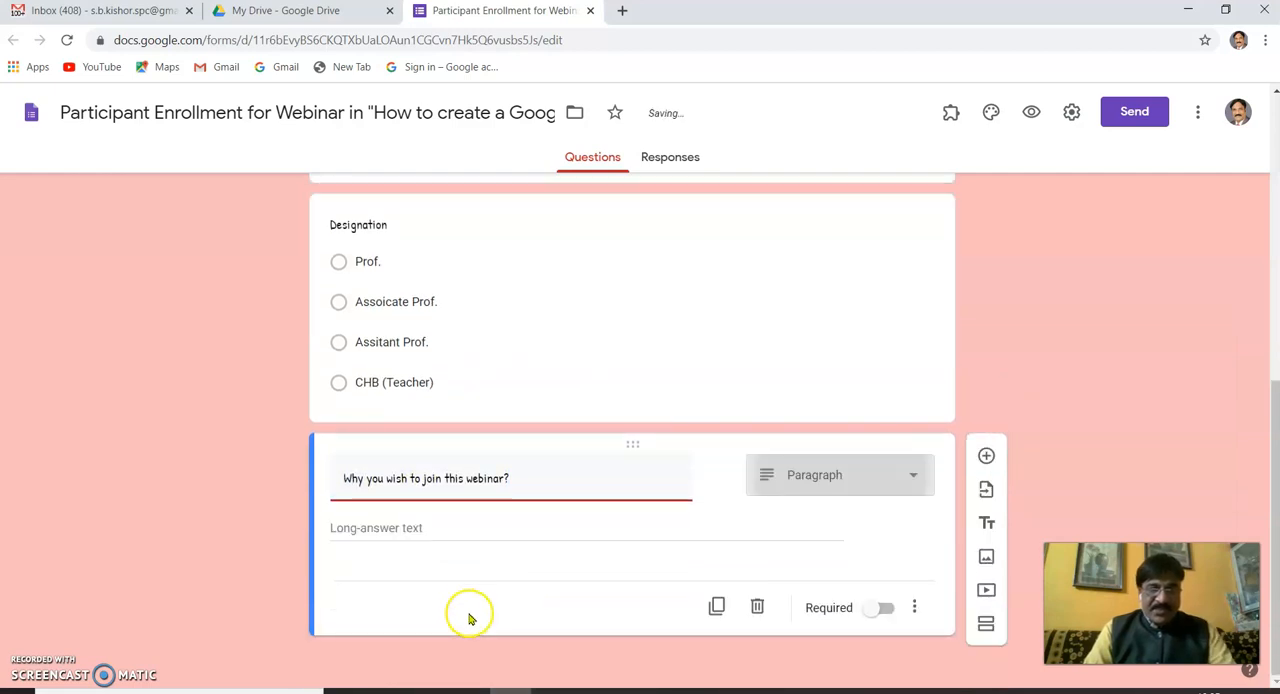
{"action": "left_click", "coordinate": [876, 494]}
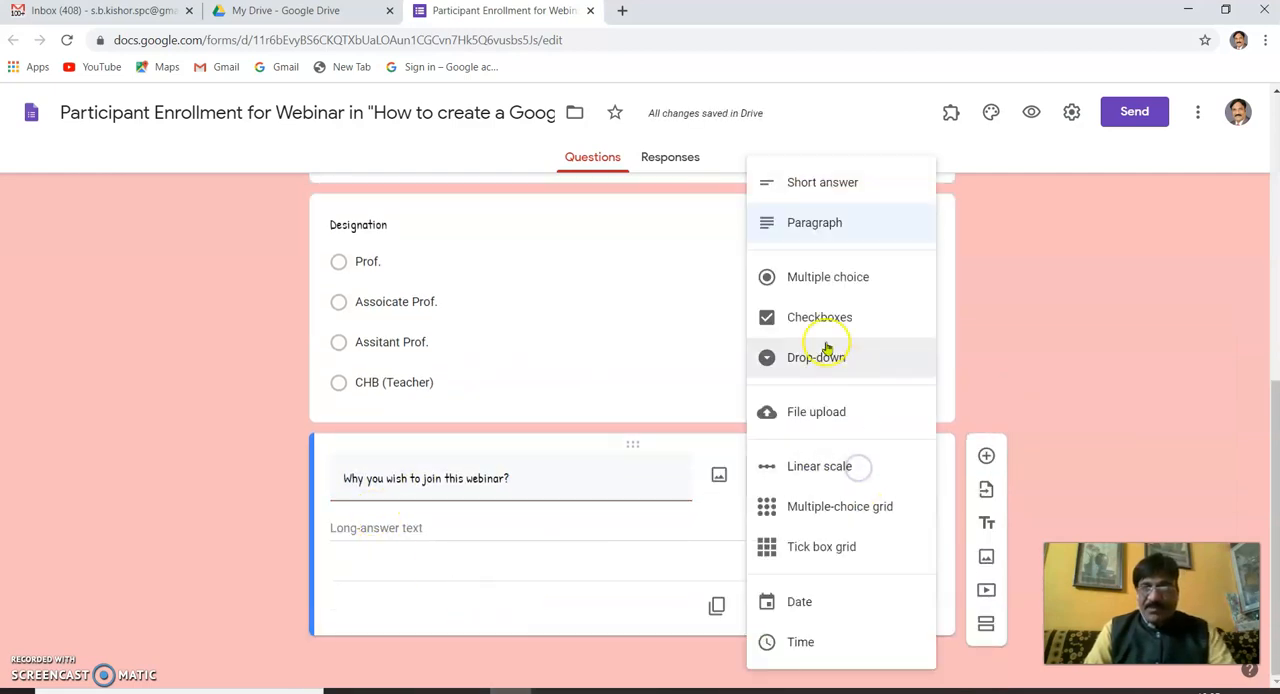
{"action": "left_click", "coordinate": [820, 320]}
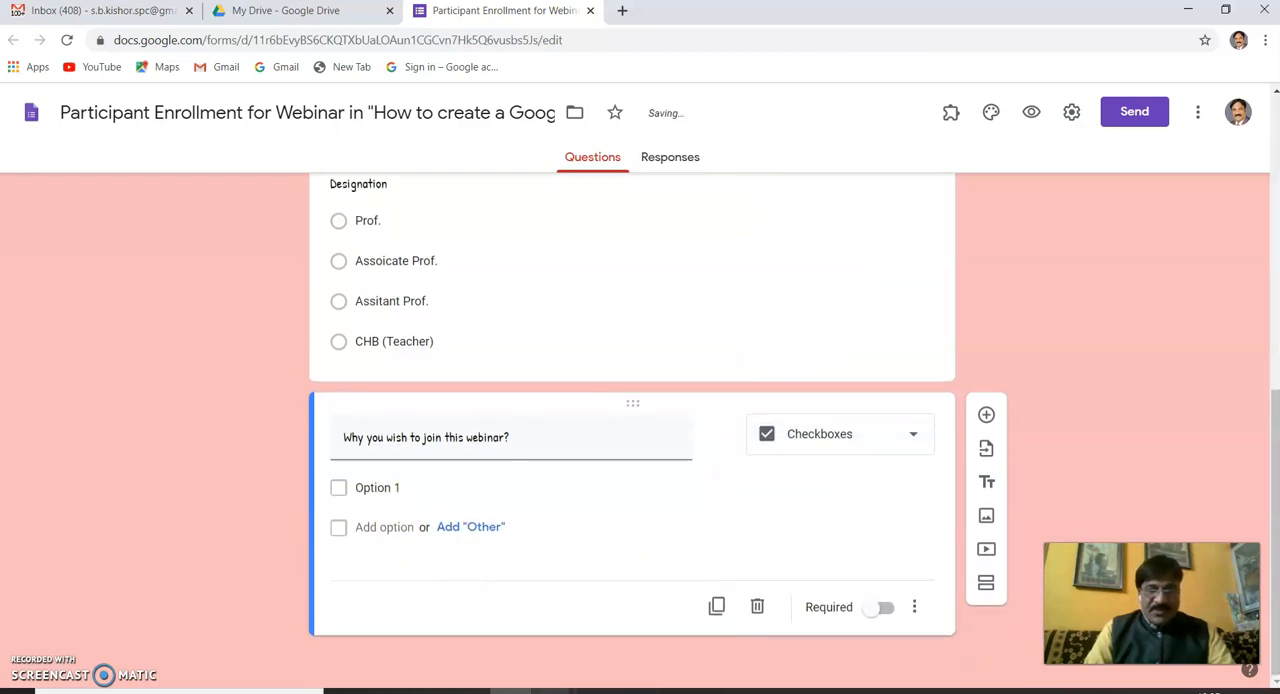
- Copy the six reasons from "Customize Theme" to "Learn Conditional Braching" in the Questions notes and paste them as the Checkboxes question's options
{"action": "mouse_move", "coordinate": [548, 688]}
{"action": "left_click", "coordinate": [684, 642]}
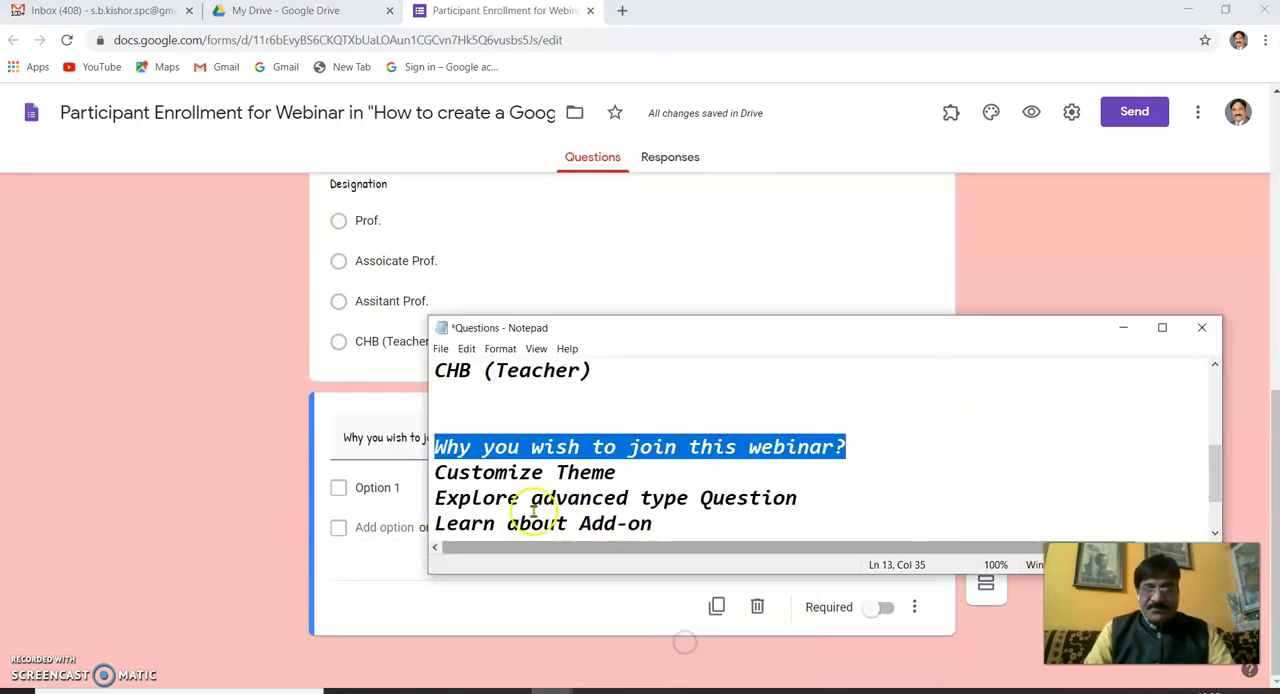
{"action": "left_click_drag", "start_coordinate": [446, 472], "coordinate": [530, 500]}
{"action": "left_click_drag", "start_coordinate": [436, 472], "coordinate": [780, 525]}
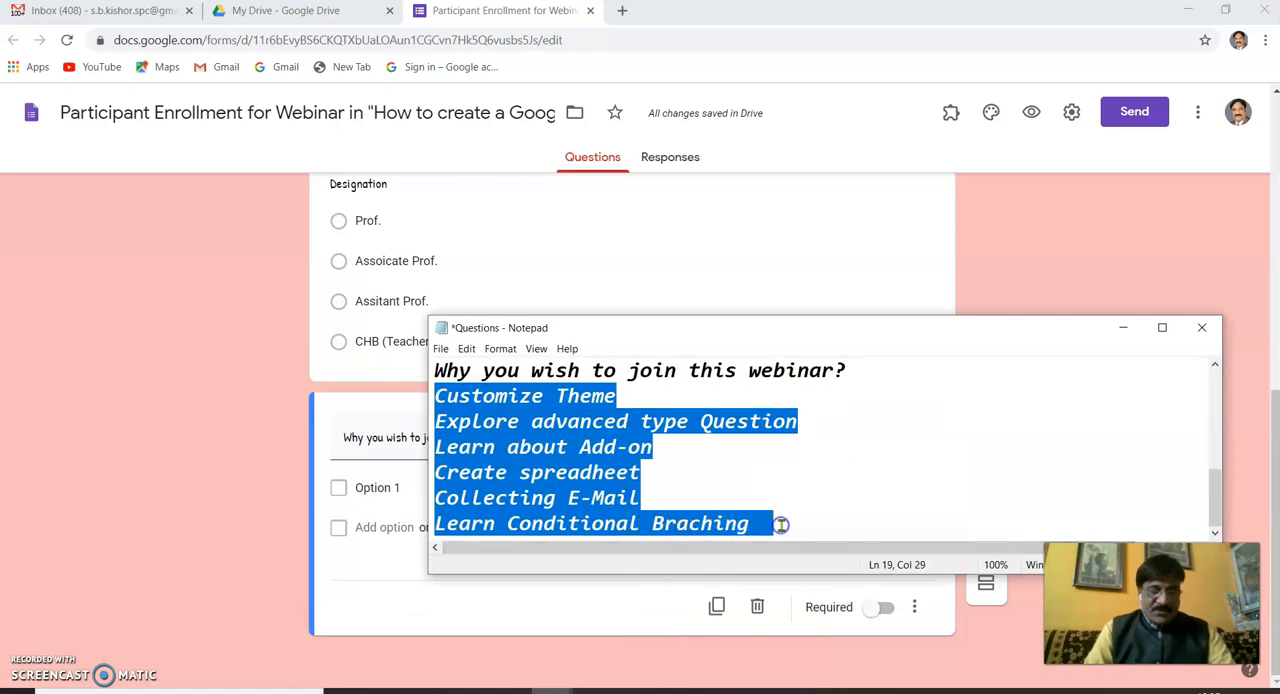
{"action": "left_click", "coordinate": [511, 688]}
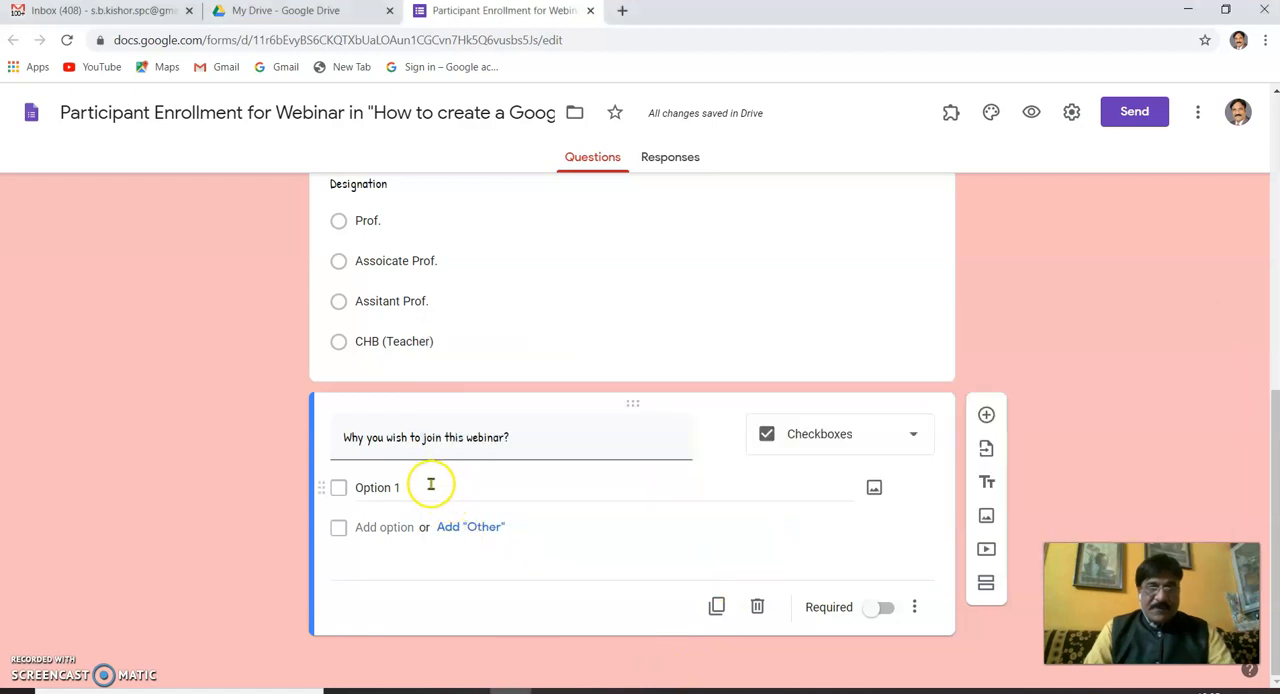
{"action": "left_click", "coordinate": [370, 488]}
{"action": "type", "text": "Customize Theme Explore advanced type Question Learn about Add-on Create spreadsheet Collecting E-Mail Learn Conditional Braching"}
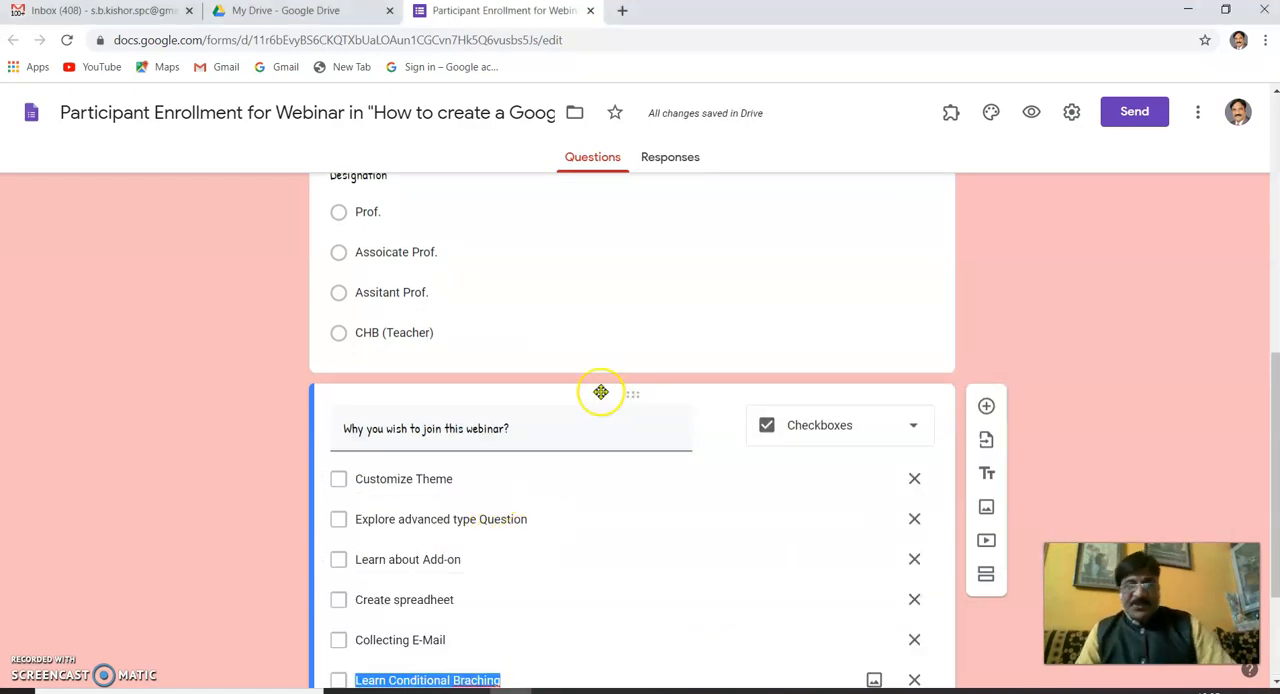
- Preview the form and enter test answers "hhh" for Full Name and "ghgh" for Address
{"action": "scroll", "coordinate": [617, 391], "scroll_direction": "up", "scroll_amount": 3}
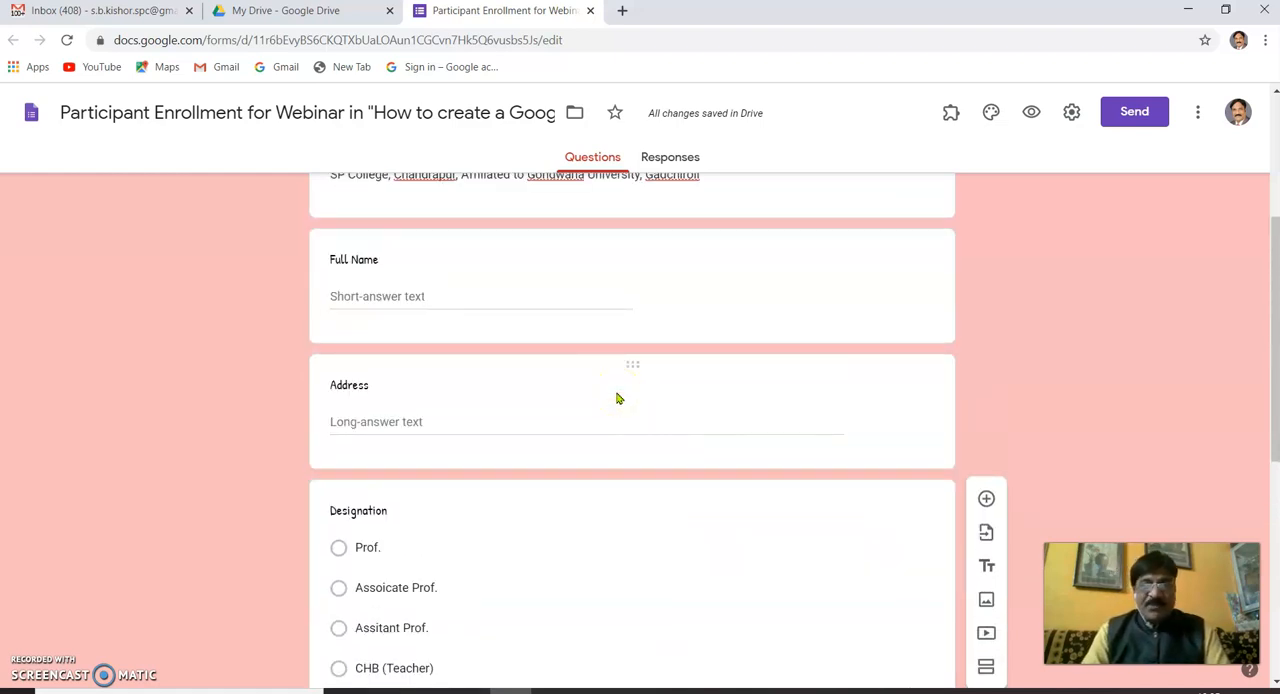
{"action": "scroll", "coordinate": [617, 399], "scroll_direction": "up", "scroll_amount": 3}
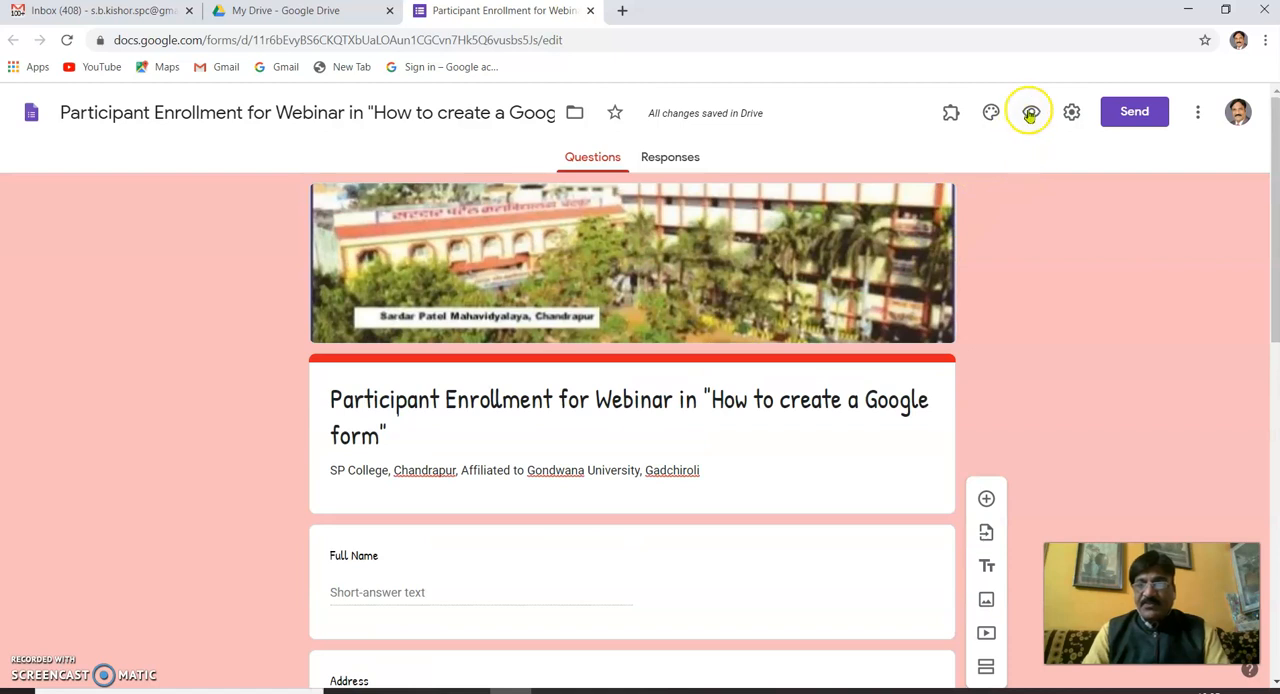
{"action": "left_click", "coordinate": [1031, 114]}
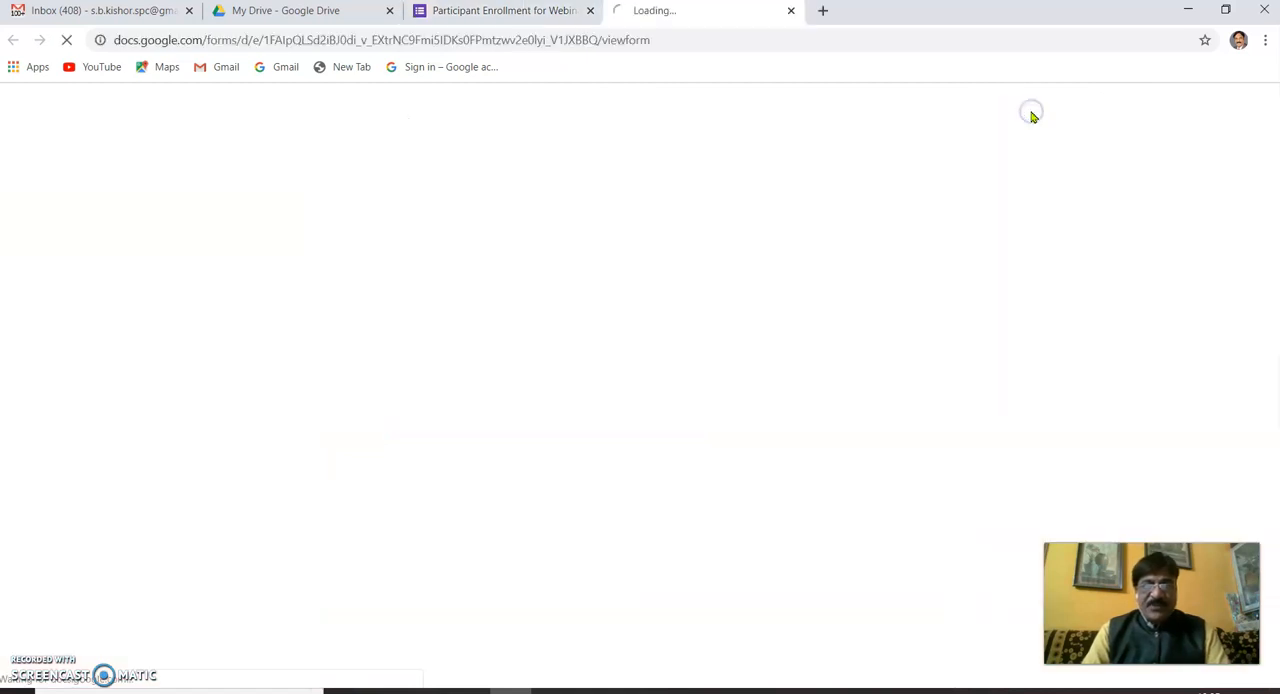
{"action": "scroll", "coordinate": [596, 390], "scroll_direction": "down", "scroll_amount": 2}
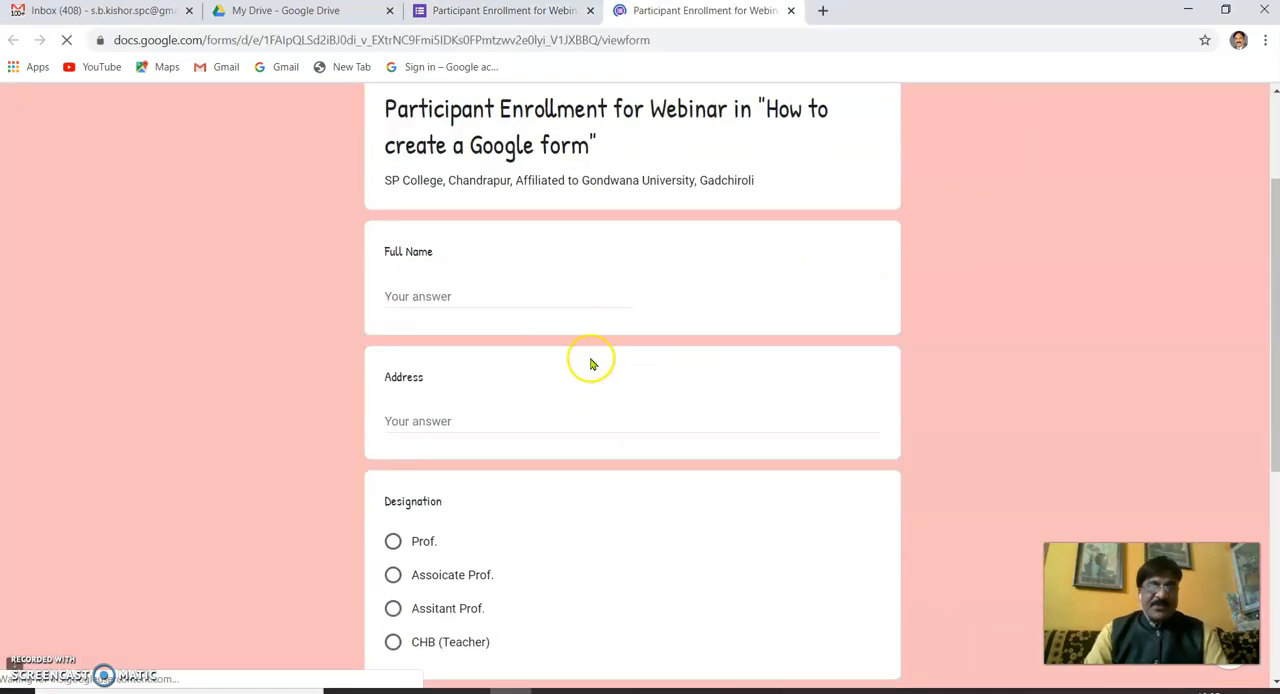
{"action": "scroll", "coordinate": [590, 363], "scroll_direction": "down", "scroll_amount": 1}
{"action": "left_click", "coordinate": [404, 208]}
{"action": "type", "text": "hhh"}
{"action": "left_click", "coordinate": [420, 337]}
{"action": "type", "text": "ghgh"}
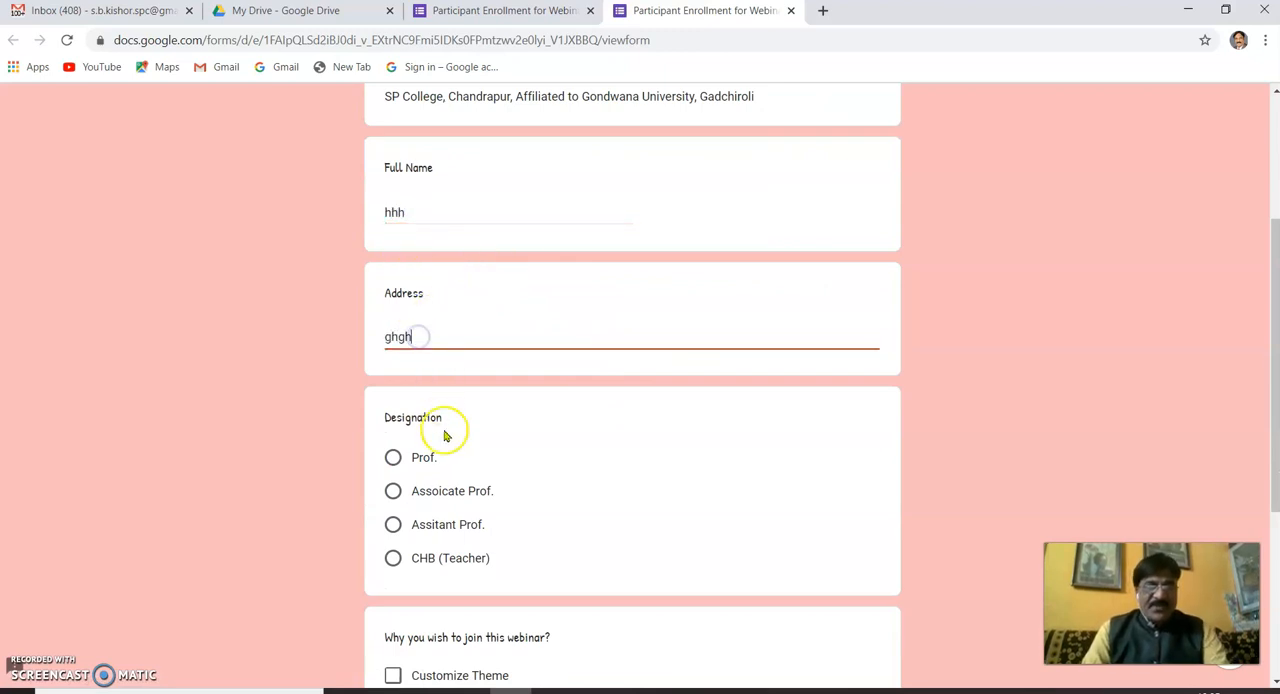
- Select the designation Prof. in the preview and tick Customize Theme, Explore advanced type Question and Learn about Add-on
{"action": "left_click", "coordinate": [394, 458]}
{"action": "scroll", "coordinate": [480, 470], "scroll_direction": "down", "scroll_amount": 3}
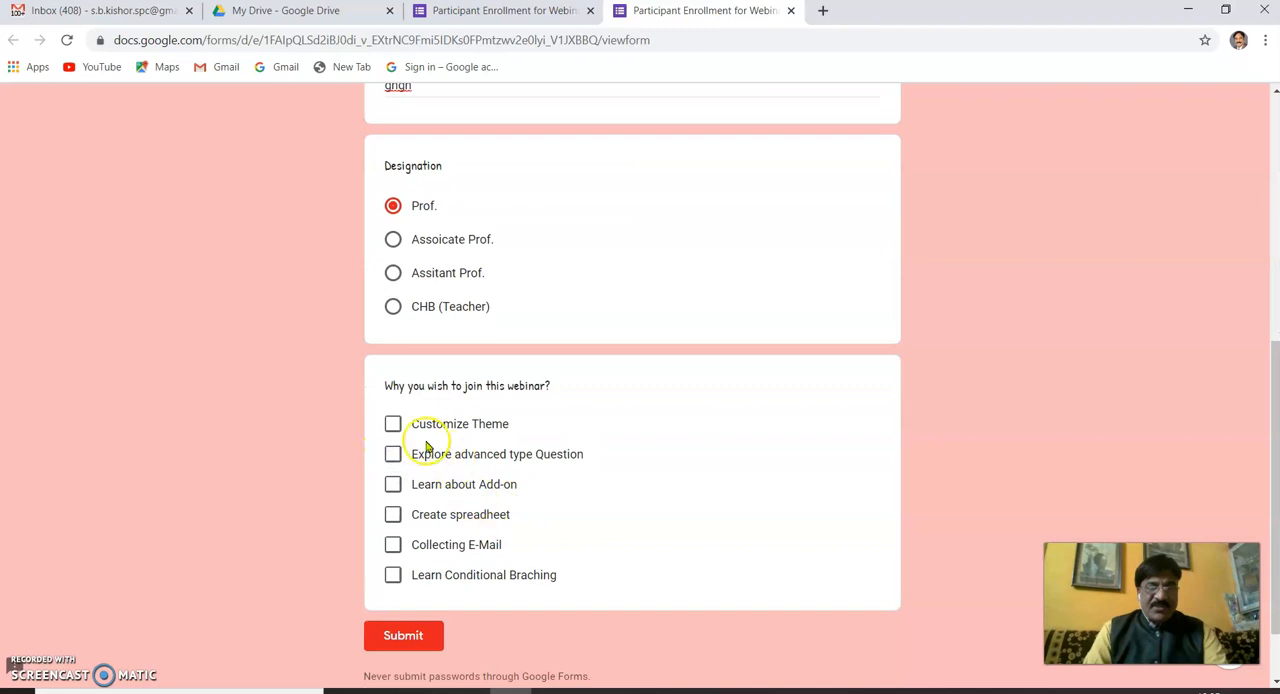
{"action": "left_click", "coordinate": [397, 427]}
{"action": "left_click", "coordinate": [392, 456]}
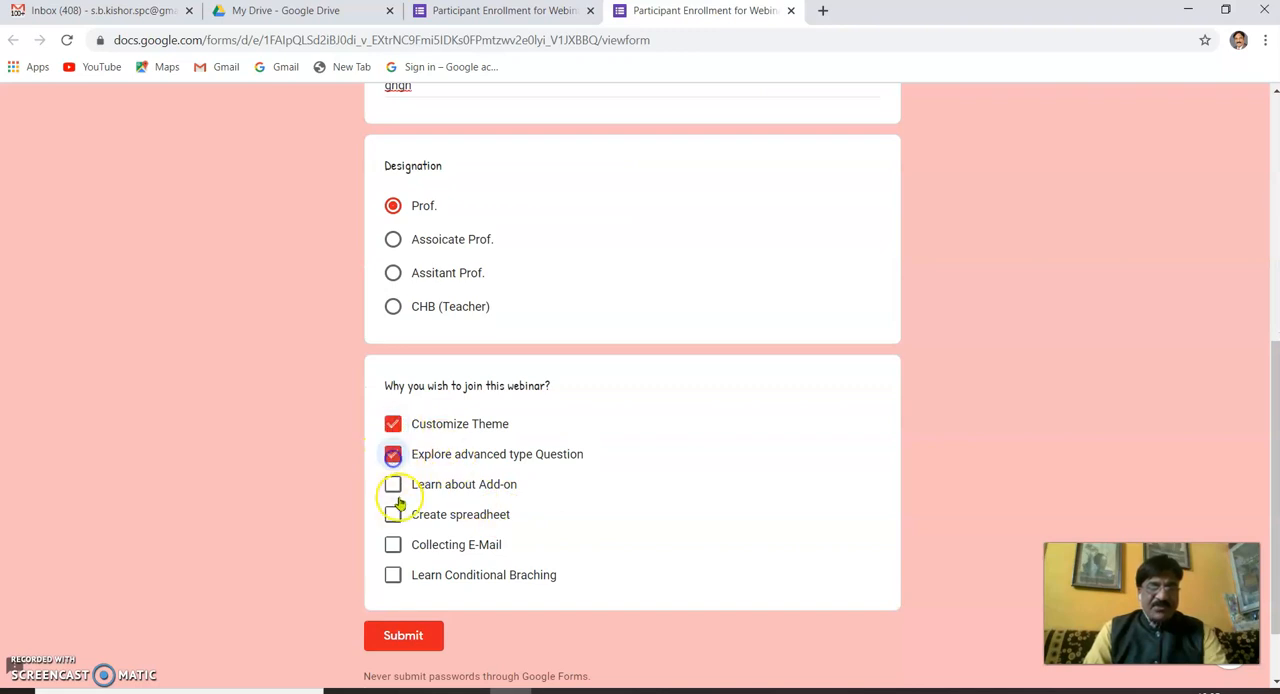
{"action": "left_click", "coordinate": [395, 486]}
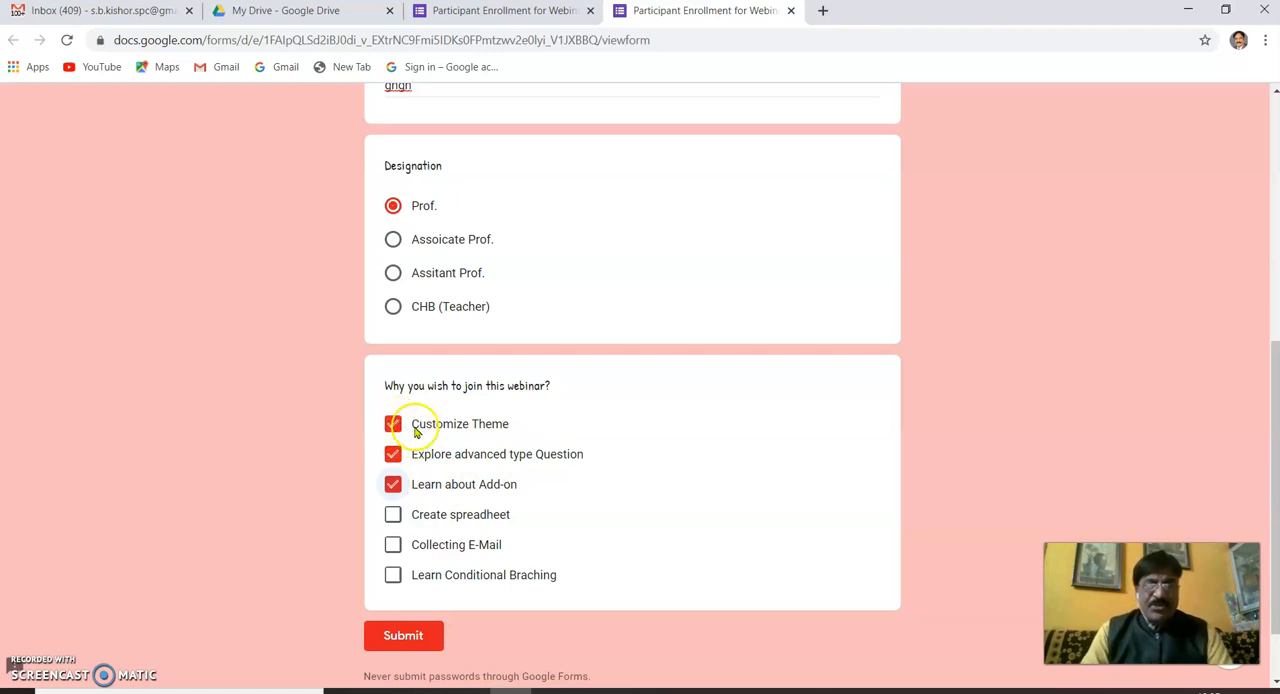
- Test the Assoicate Prof. and Assitant Prof. choices under Designation and close the preview without submitting
{"action": "left_click", "coordinate": [392, 244]}
{"action": "left_click", "coordinate": [393, 276]}
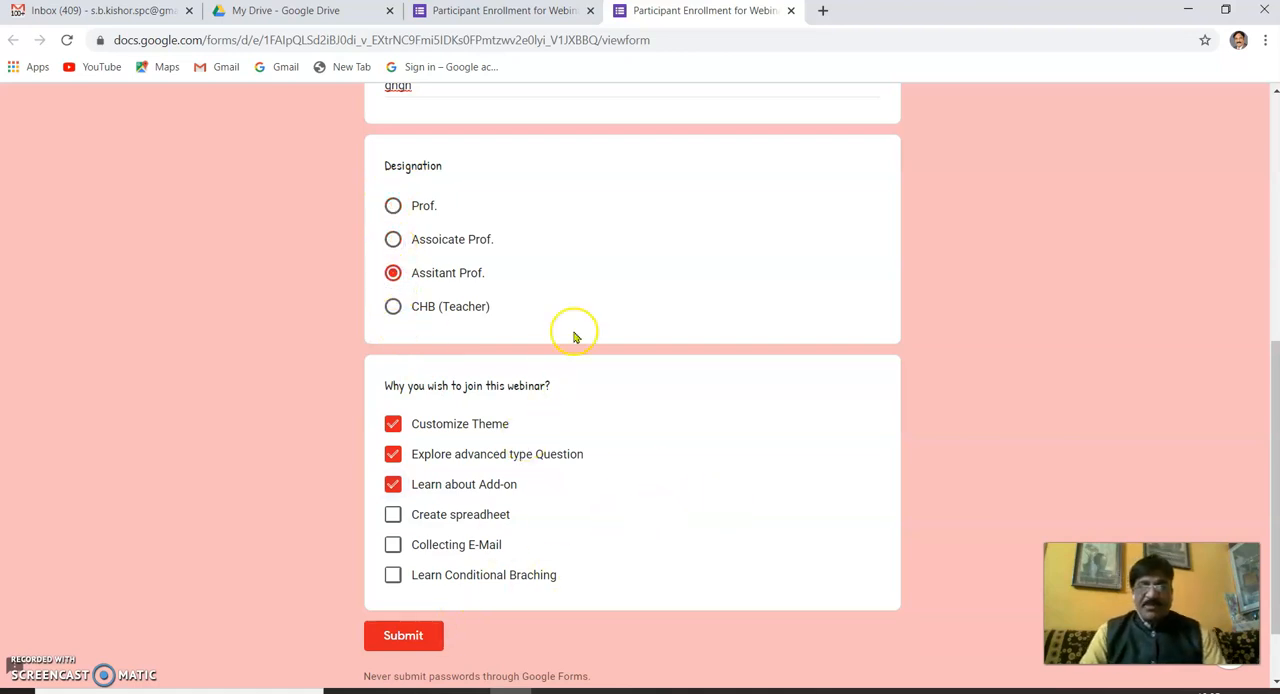
{"action": "scroll", "coordinate": [573, 337], "scroll_direction": "up", "scroll_amount": 5}
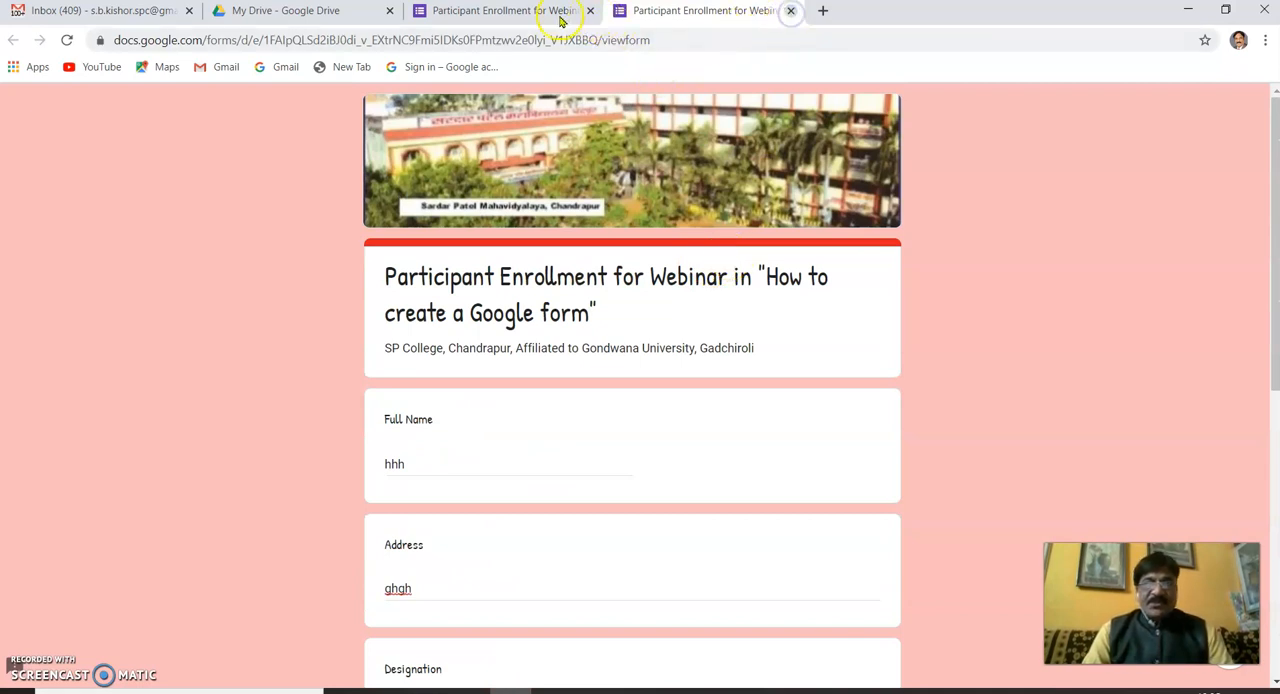
{"action": "left_click", "coordinate": [790, 10]}
{"action": "left_click", "coordinate": [727, 136]}
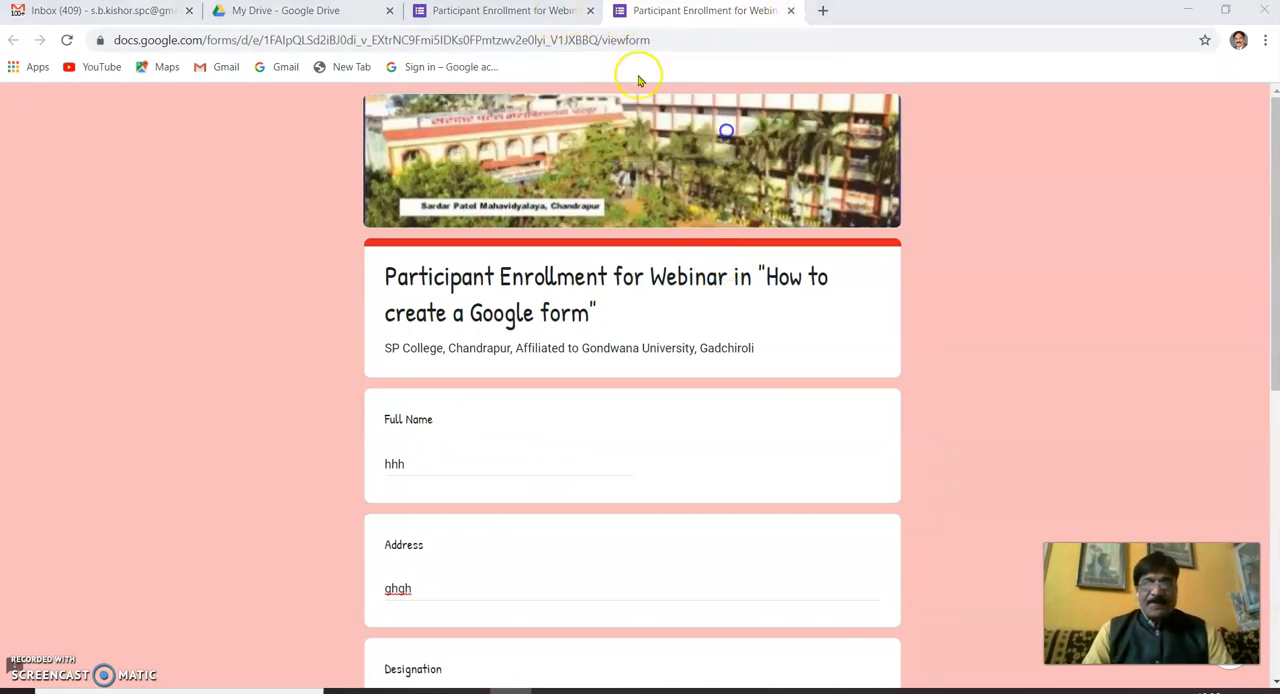
- Review the form's questions in the editor, from Full Name to the "Why you wish to join this webinar?" options
{"action": "scroll", "coordinate": [440, 434], "scroll_direction": "down", "scroll_amount": 2}
{"action": "scroll", "coordinate": [511, 449], "scroll_direction": "down", "scroll_amount": 2}
{"action": "scroll", "coordinate": [511, 443], "scroll_direction": "down", "scroll_amount": 1}
{"action": "scroll", "coordinate": [546, 437], "scroll_direction": "up", "scroll_amount": 2}
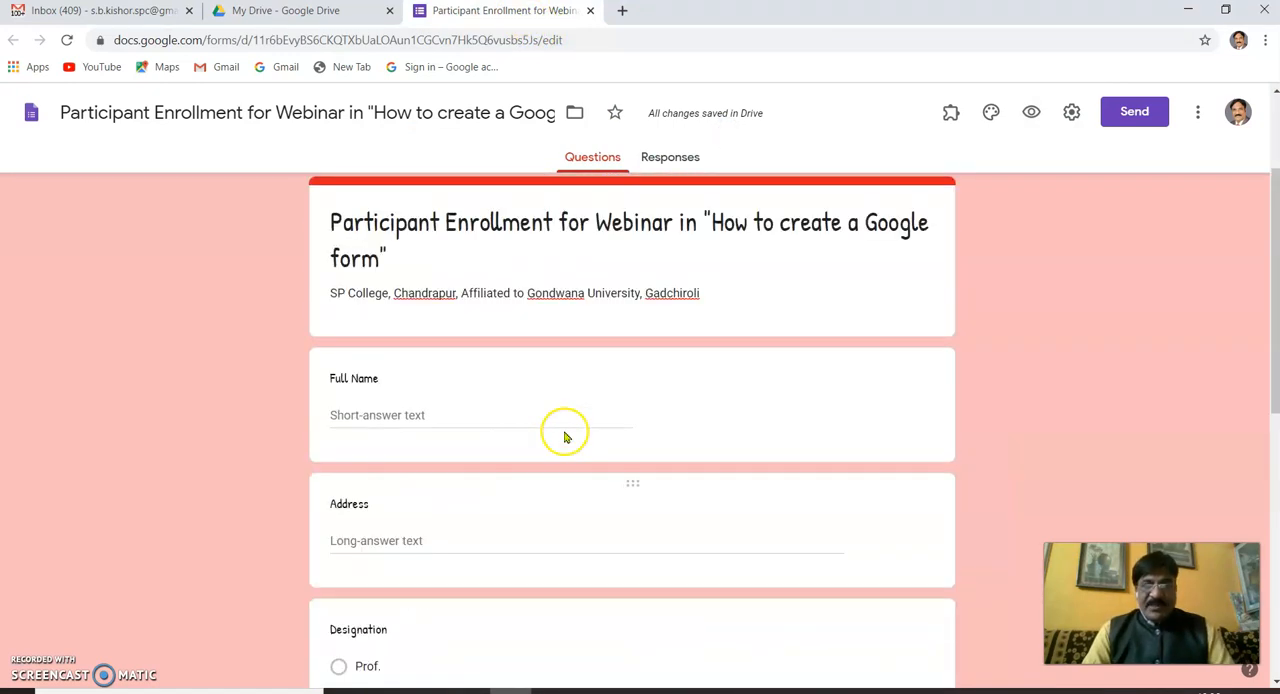
{"action": "scroll", "coordinate": [563, 434], "scroll_direction": "down", "scroll_amount": 5}
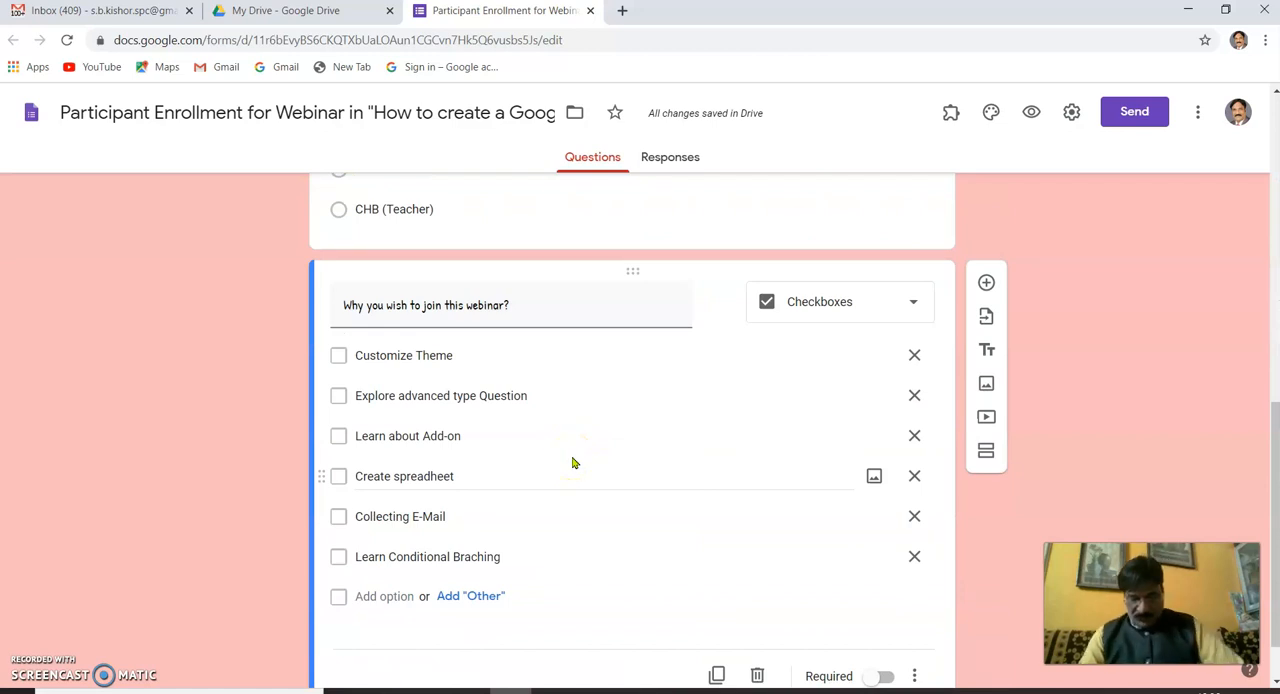
{"action": "scroll", "coordinate": [579, 465], "scroll_direction": "up", "scroll_amount": 2}
{"action": "scroll", "coordinate": [579, 463], "scroll_direction": "down", "scroll_amount": 3}
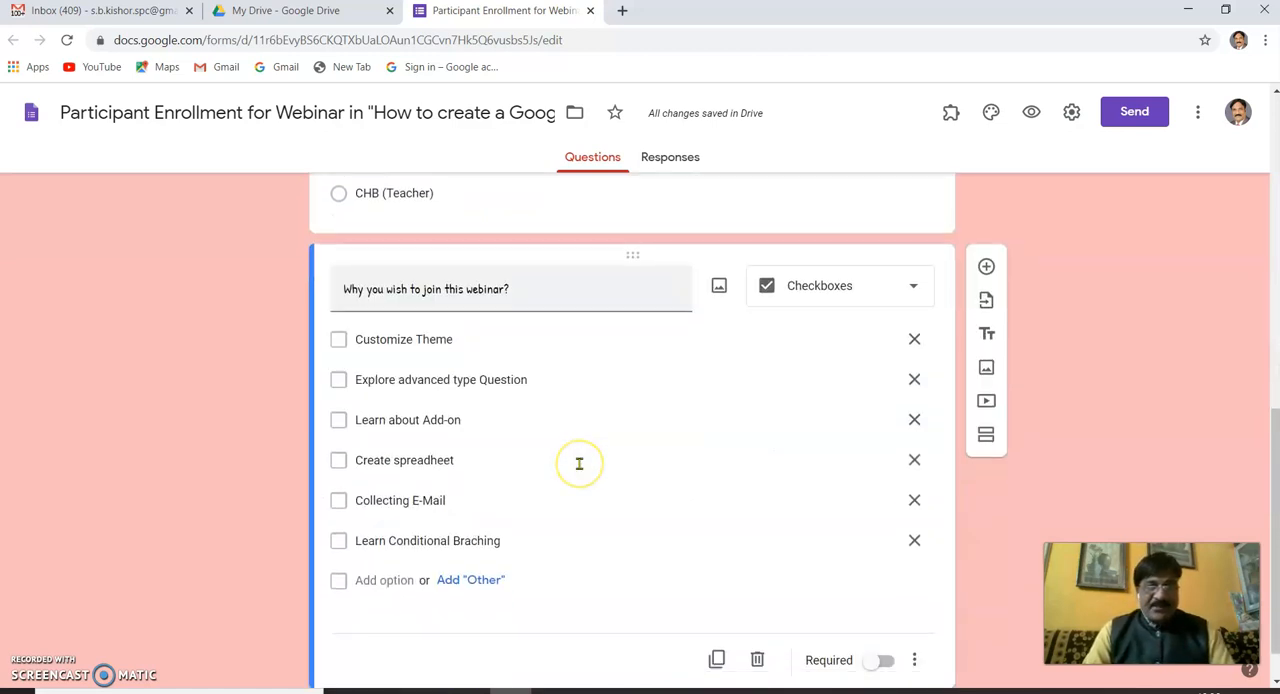
{"action": "scroll", "coordinate": [486, 405], "scroll_direction": "up", "scroll_amount": 2}
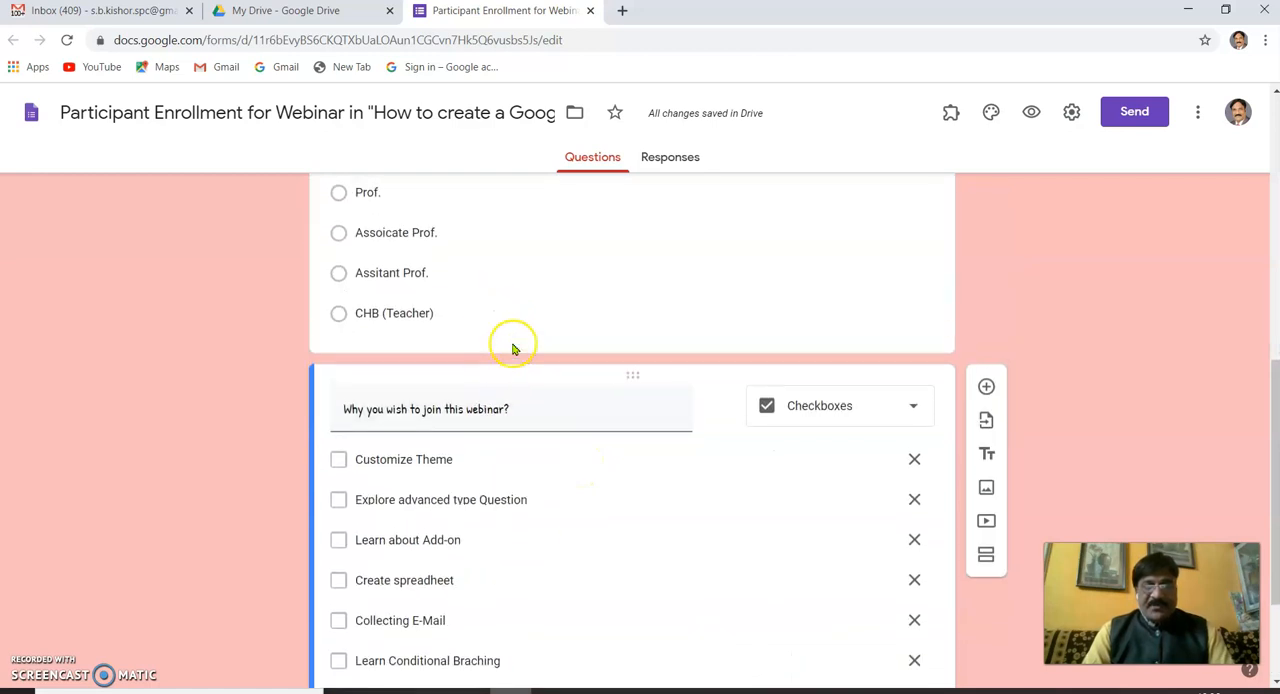
{"action": "scroll", "coordinate": [506, 469], "scroll_direction": "up", "scroll_amount": 2}
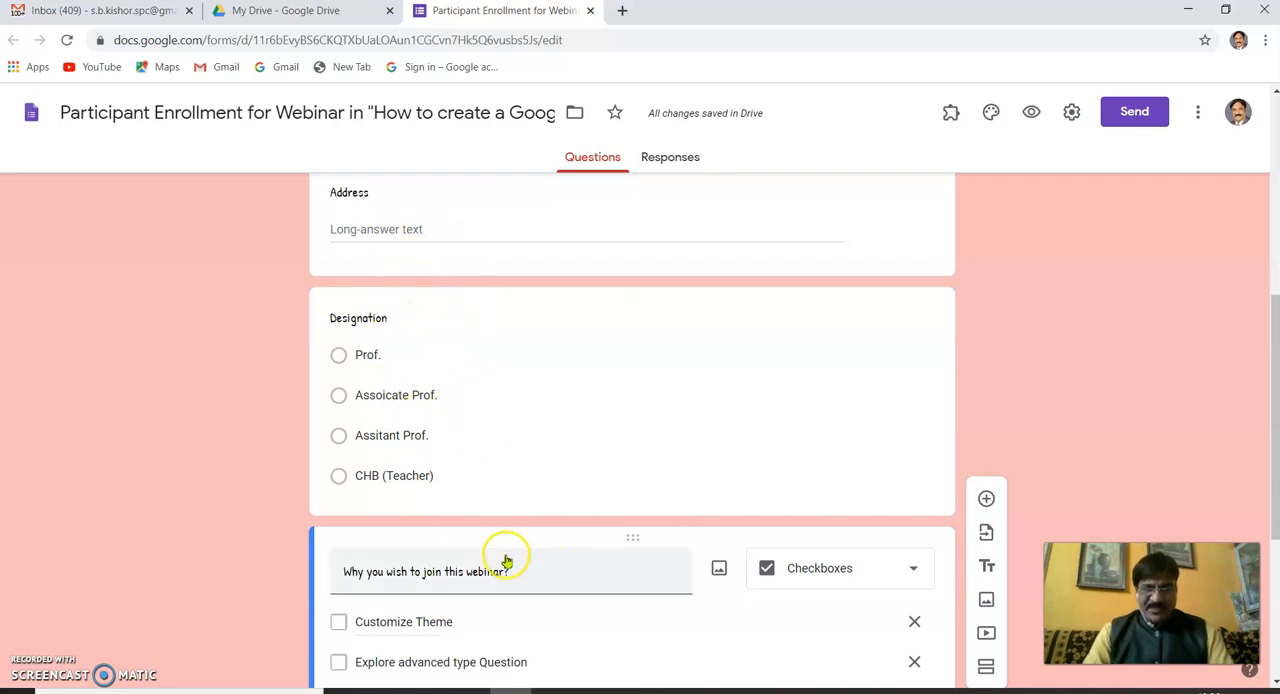
- Add a title and description block, place it above the "Why you wish to join this webinar?" question and title it "Quiz"
{"action": "scroll", "coordinate": [500, 540], "scroll_direction": "down", "scroll_amount": 1}
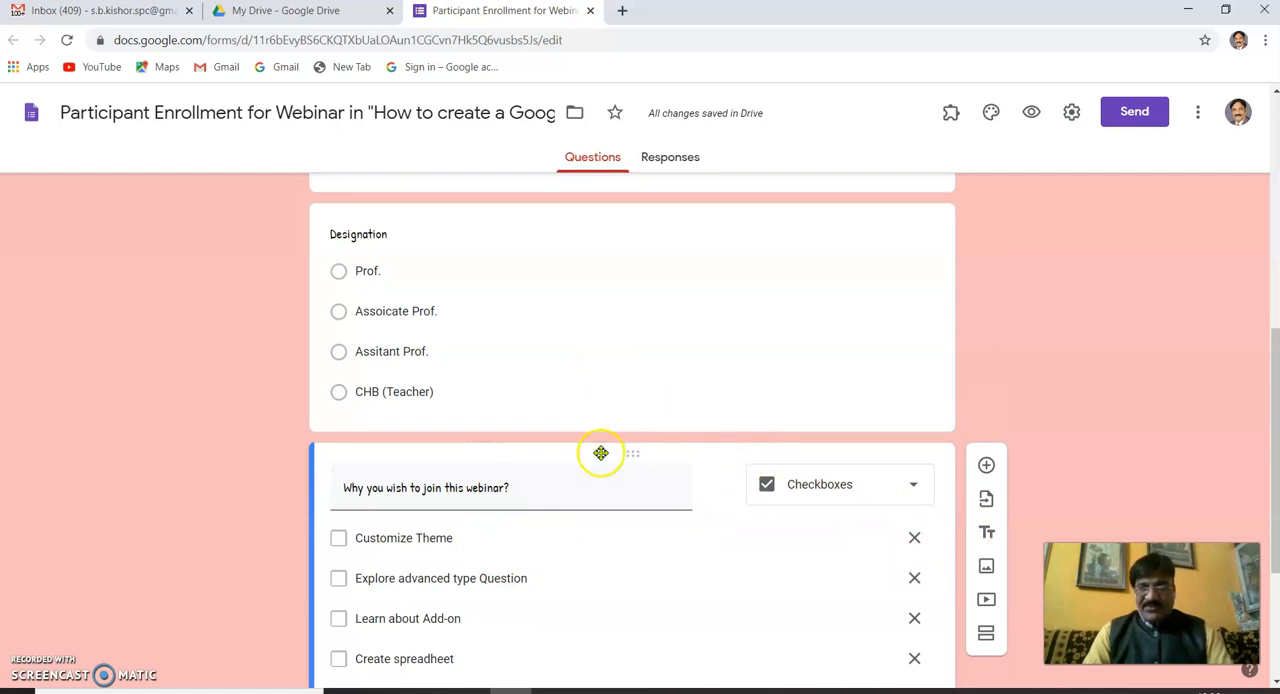
{"action": "left_click", "coordinate": [986, 538]}
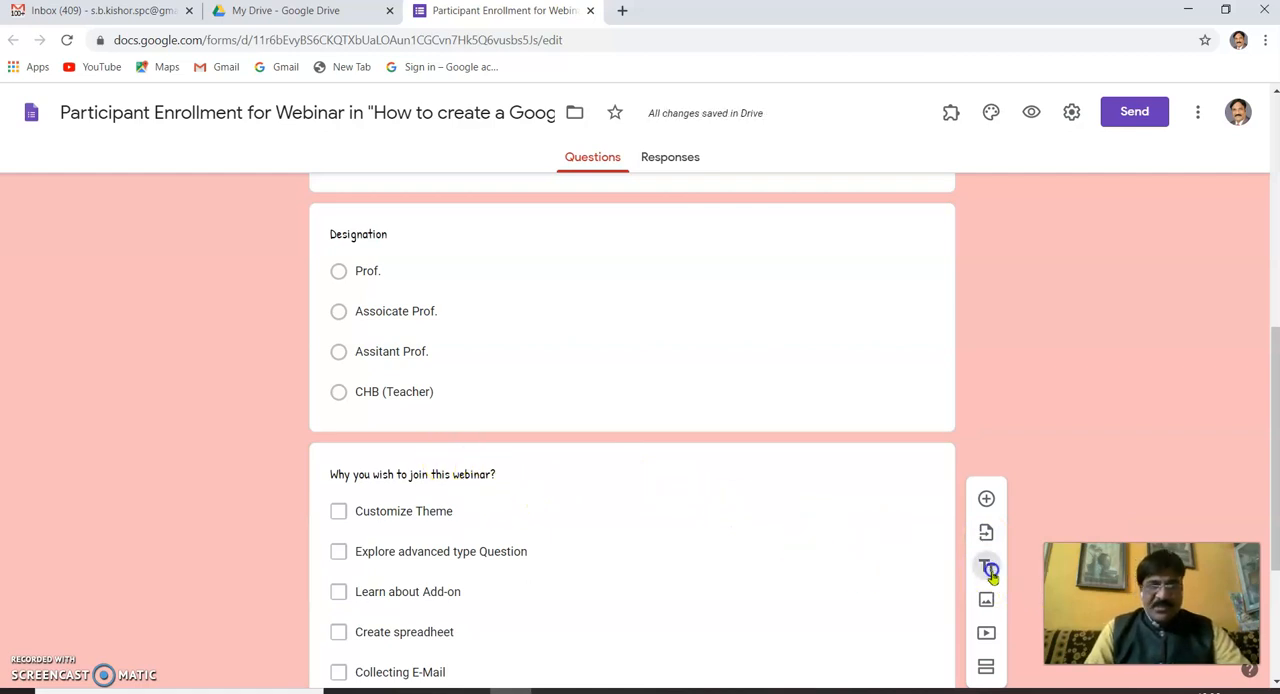
{"action": "scroll", "coordinate": [429, 294], "scroll_direction": "up", "scroll_amount": 4}
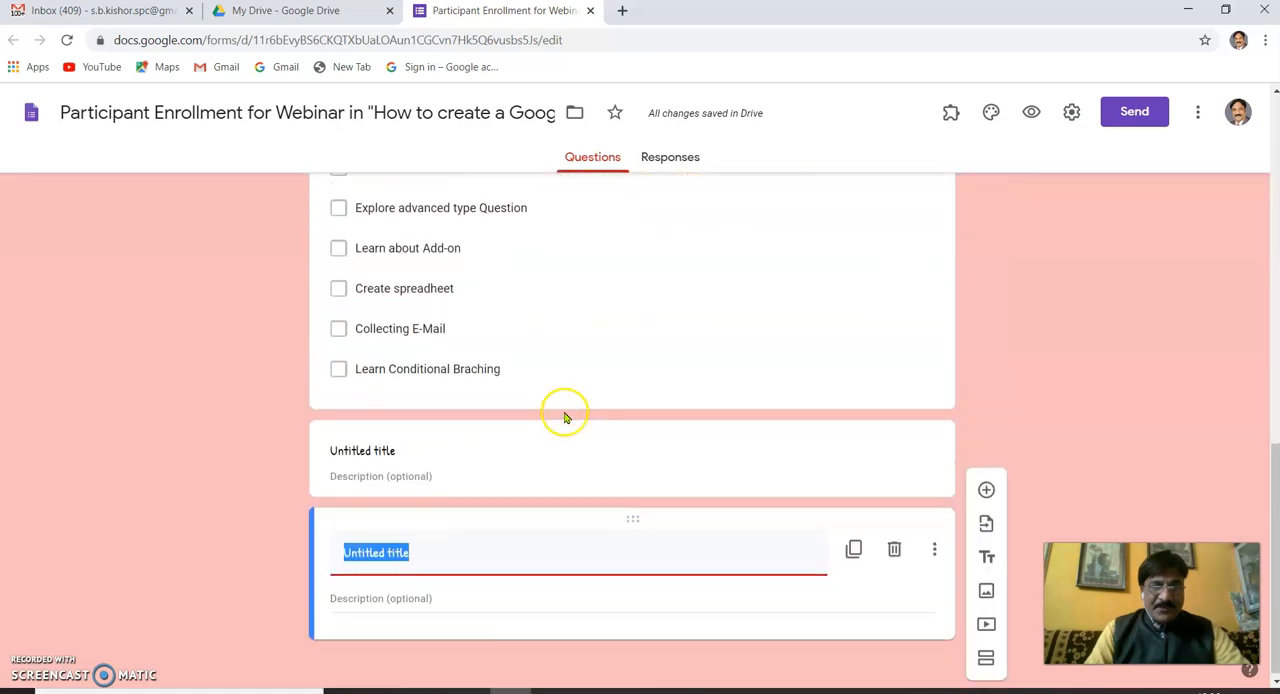
{"action": "left_click_drag", "start_coordinate": [632, 428], "coordinate": [563, 263]}
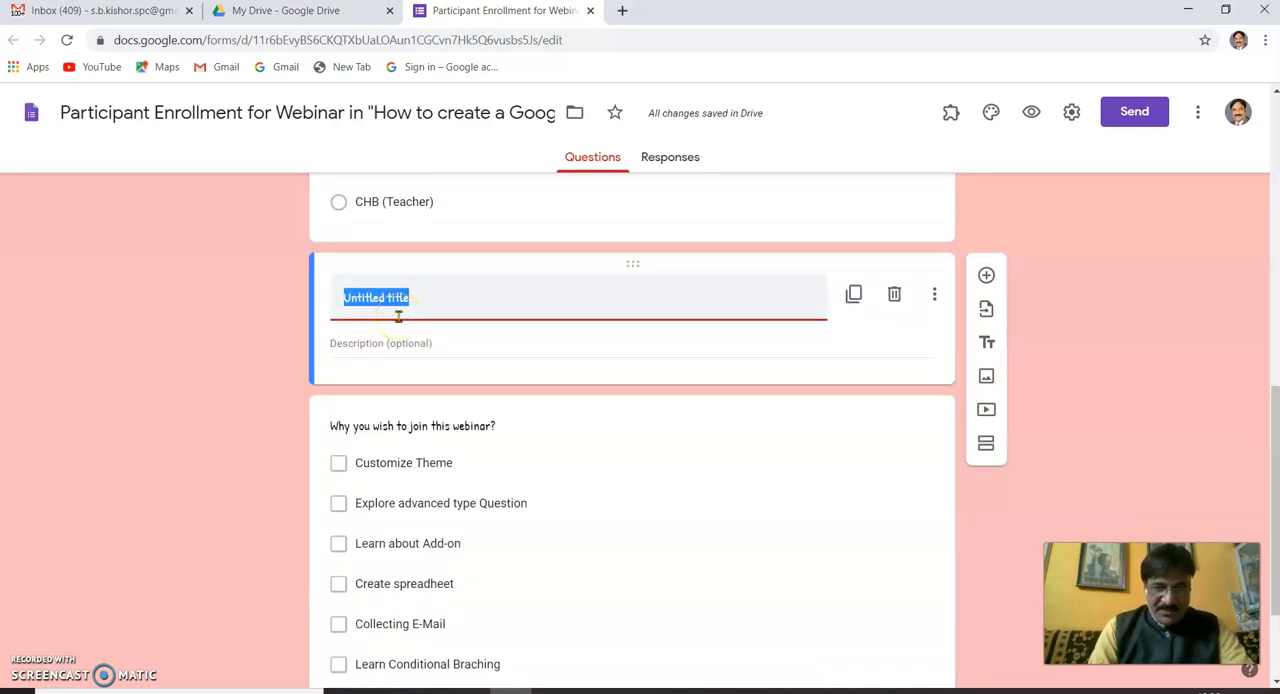
{"action": "type", "text": "Quiz"}
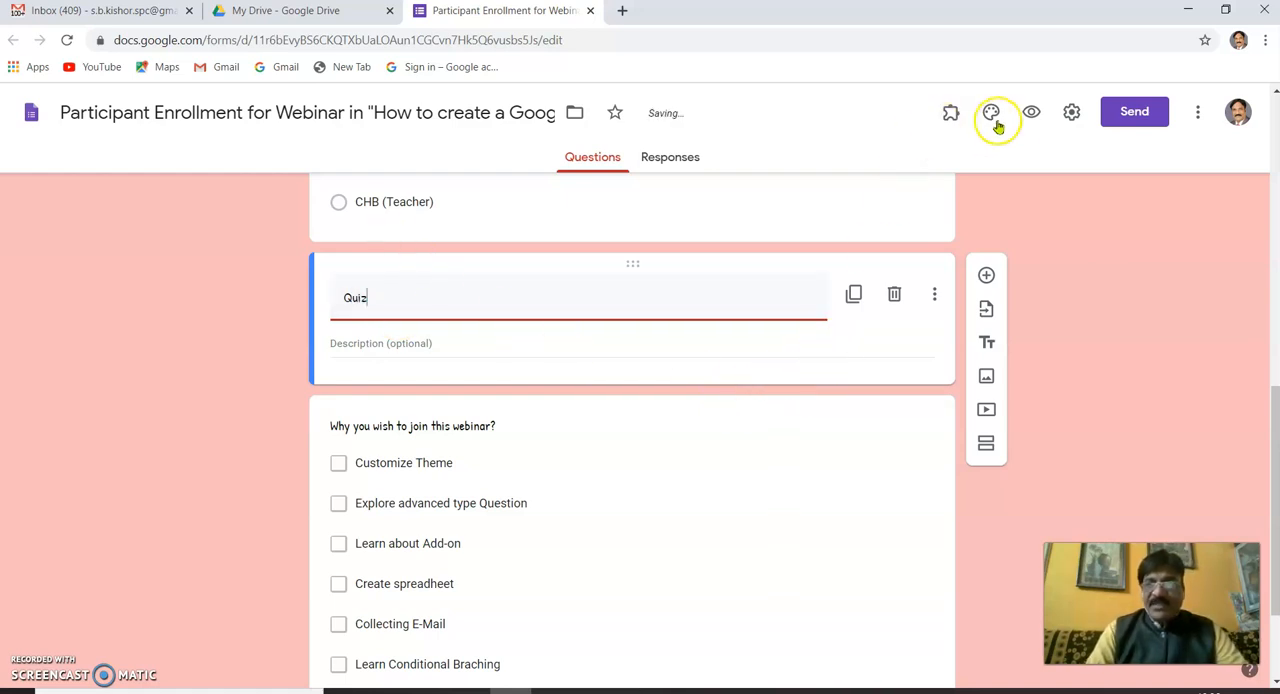
- Preview the form to check the Quiz heading between the Designation and webinar questions, and close the preview
{"action": "left_click", "coordinate": [1031, 112]}
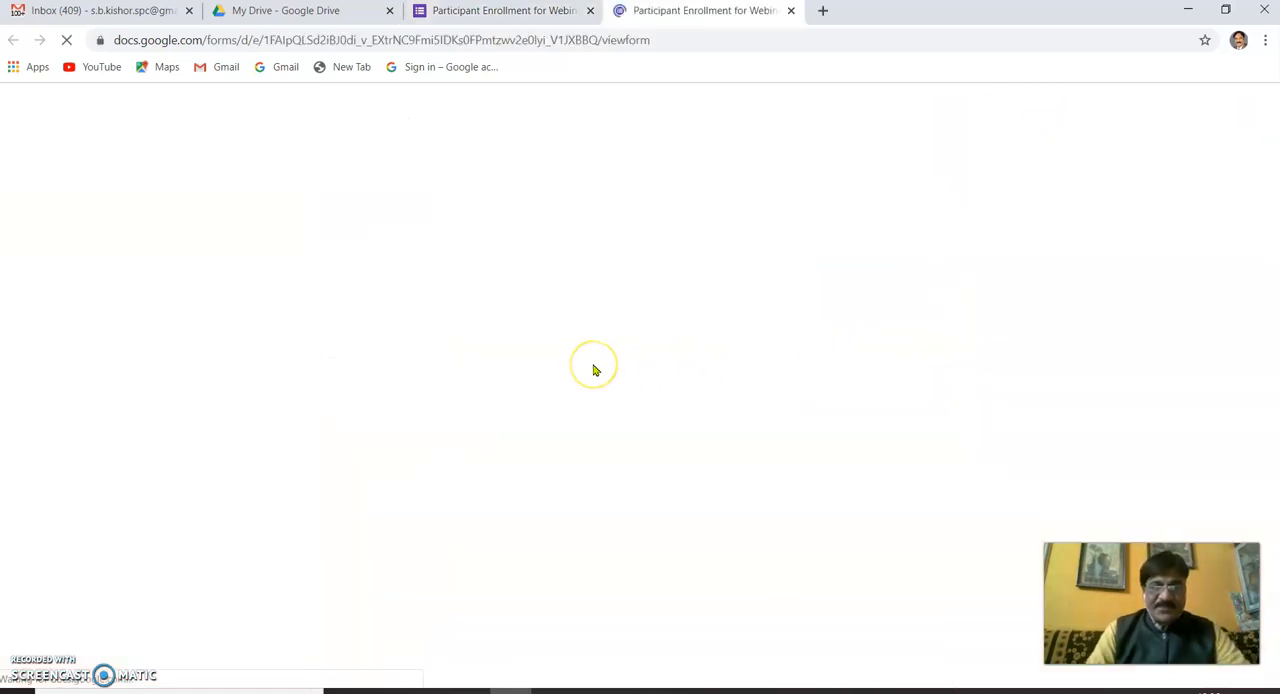
{"action": "scroll", "coordinate": [594, 370], "scroll_direction": "down", "scroll_amount": 5}
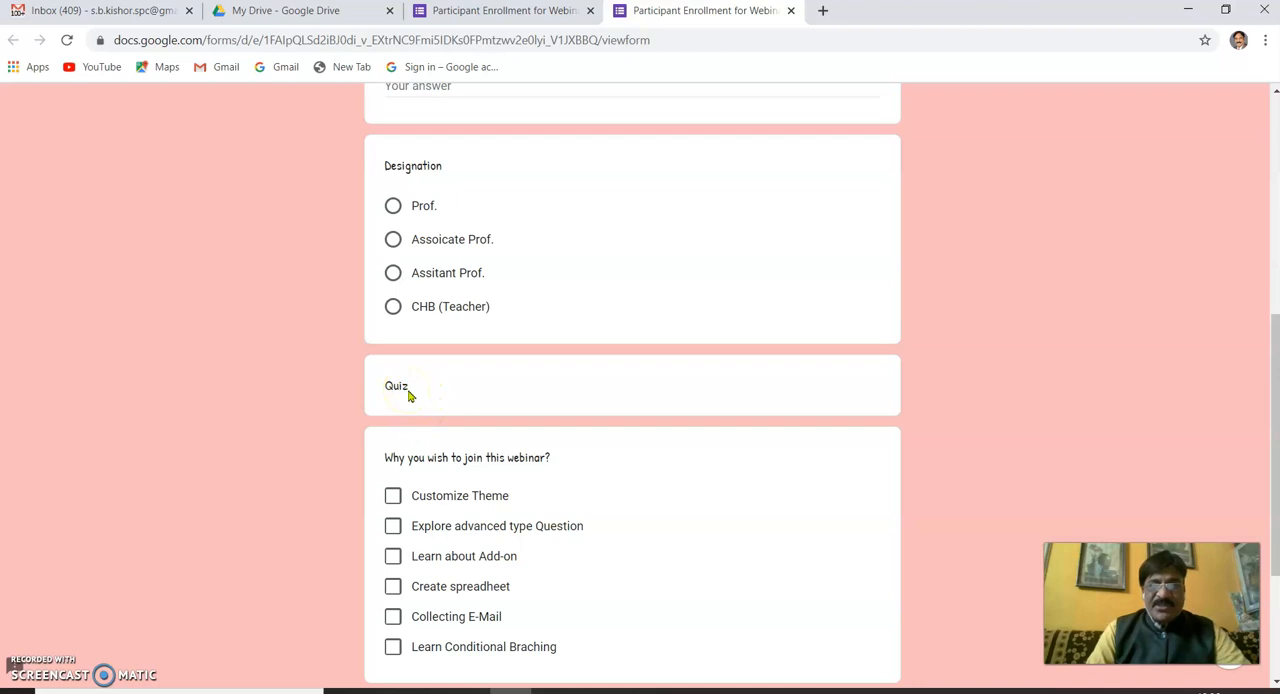
{"action": "left_click", "coordinate": [790, 10]}
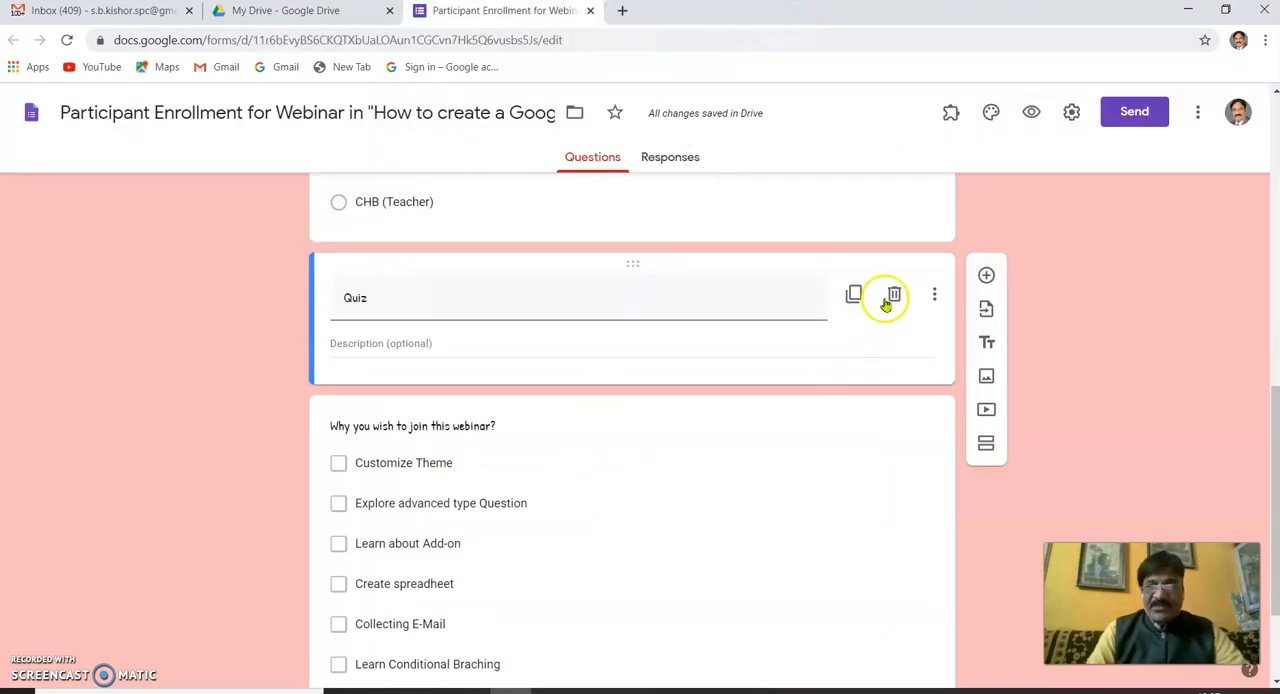
- Insert the image file Technical from the Web Series folder below the Quiz title block
{"action": "left_click", "coordinate": [987, 378]}
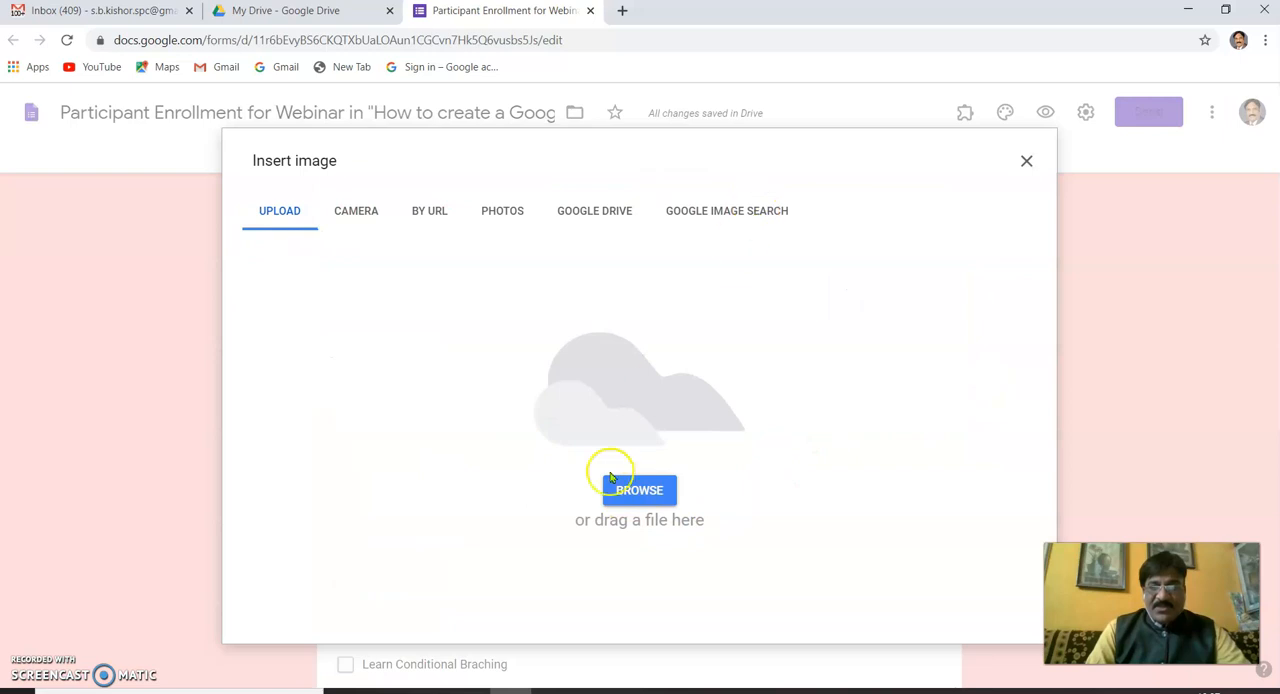
{"action": "left_click", "coordinate": [630, 500]}
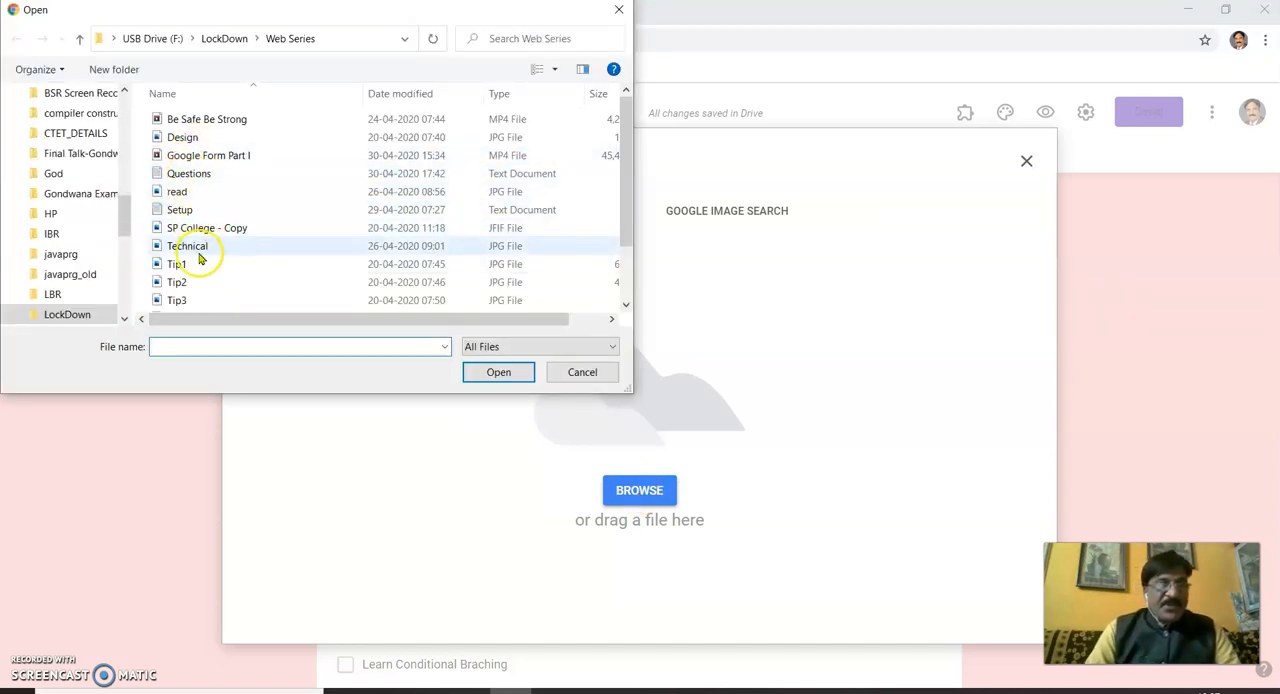
{"action": "left_click", "coordinate": [194, 249]}
{"action": "left_click", "coordinate": [499, 371]}
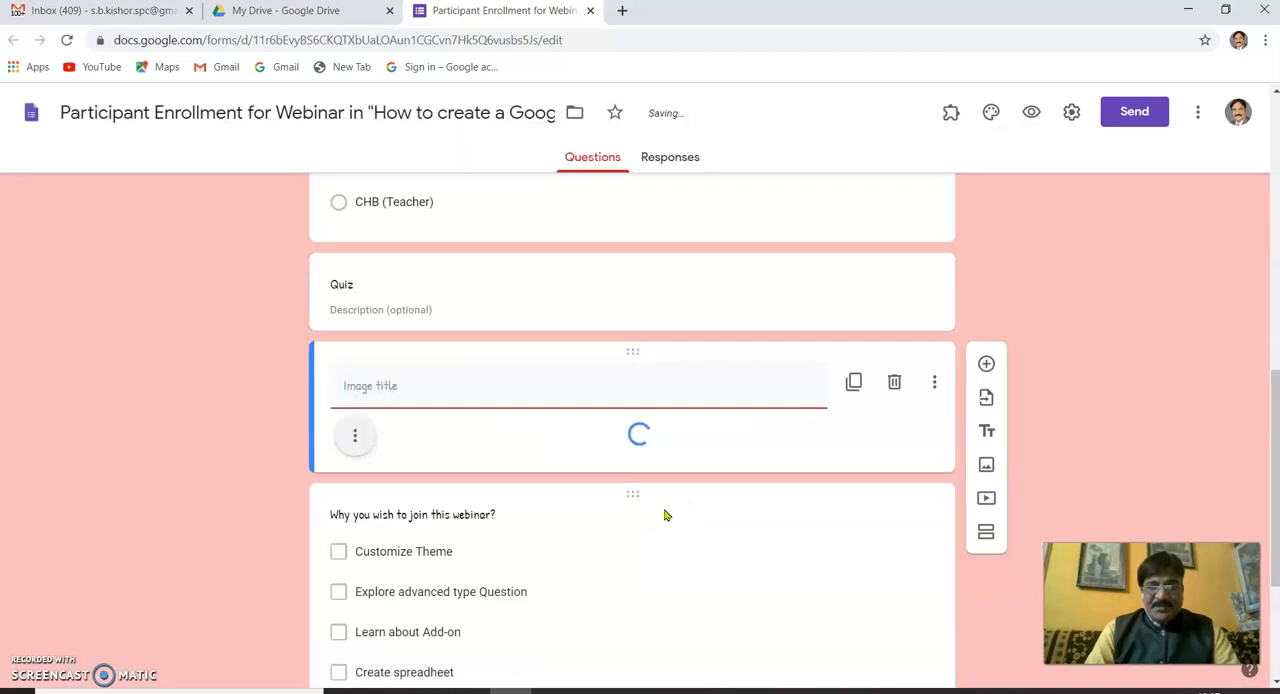
- Centre-align the inserted image and set its title to "Quiz"
{"action": "left_click", "coordinate": [354, 436]}
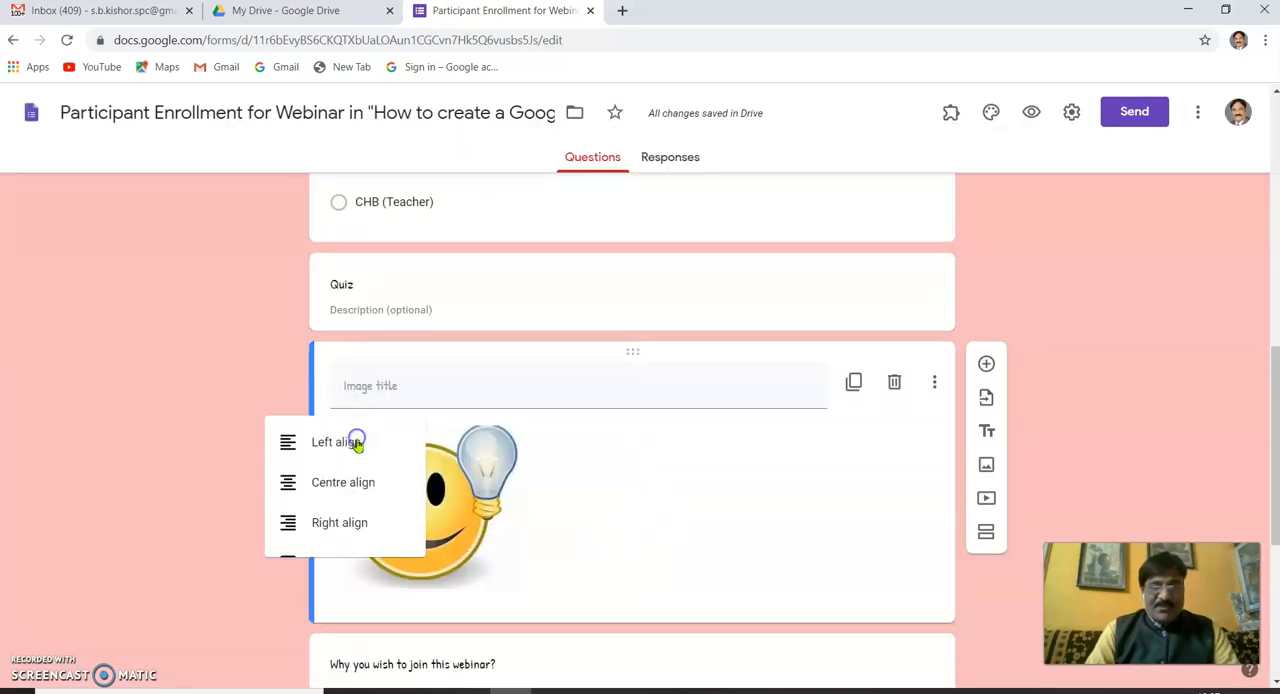
{"action": "left_click", "coordinate": [304, 493]}
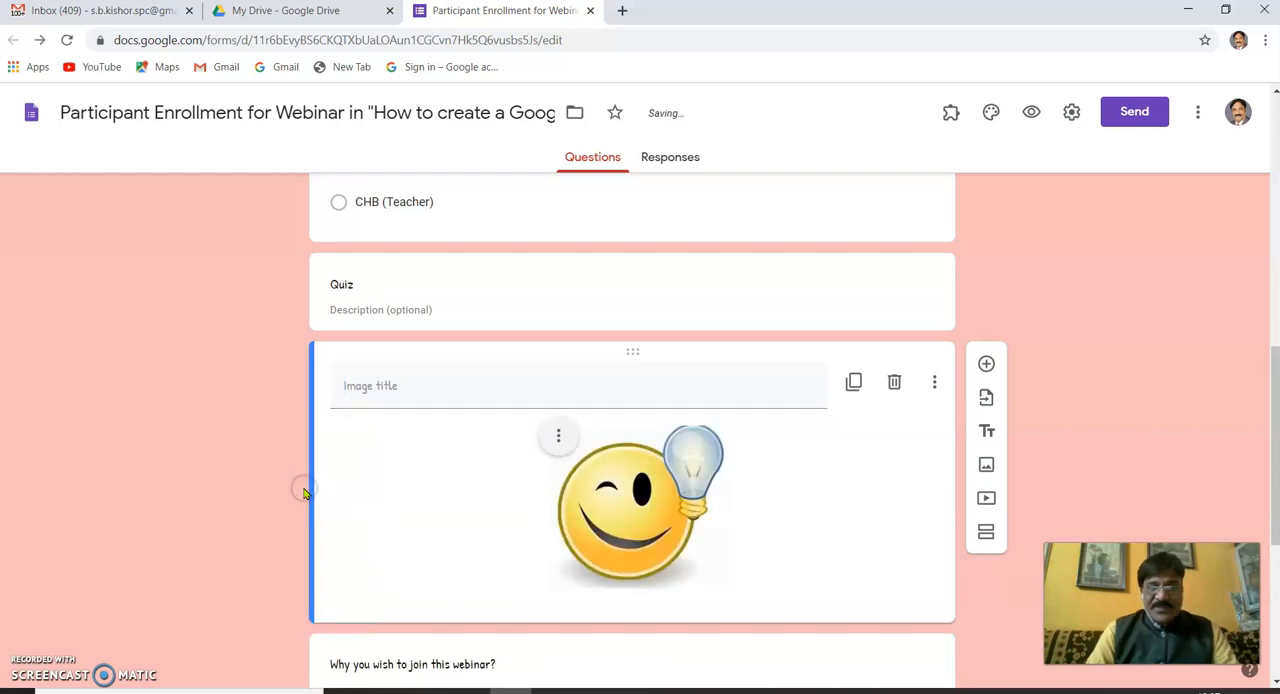
{"action": "left_click", "coordinate": [356, 386]}
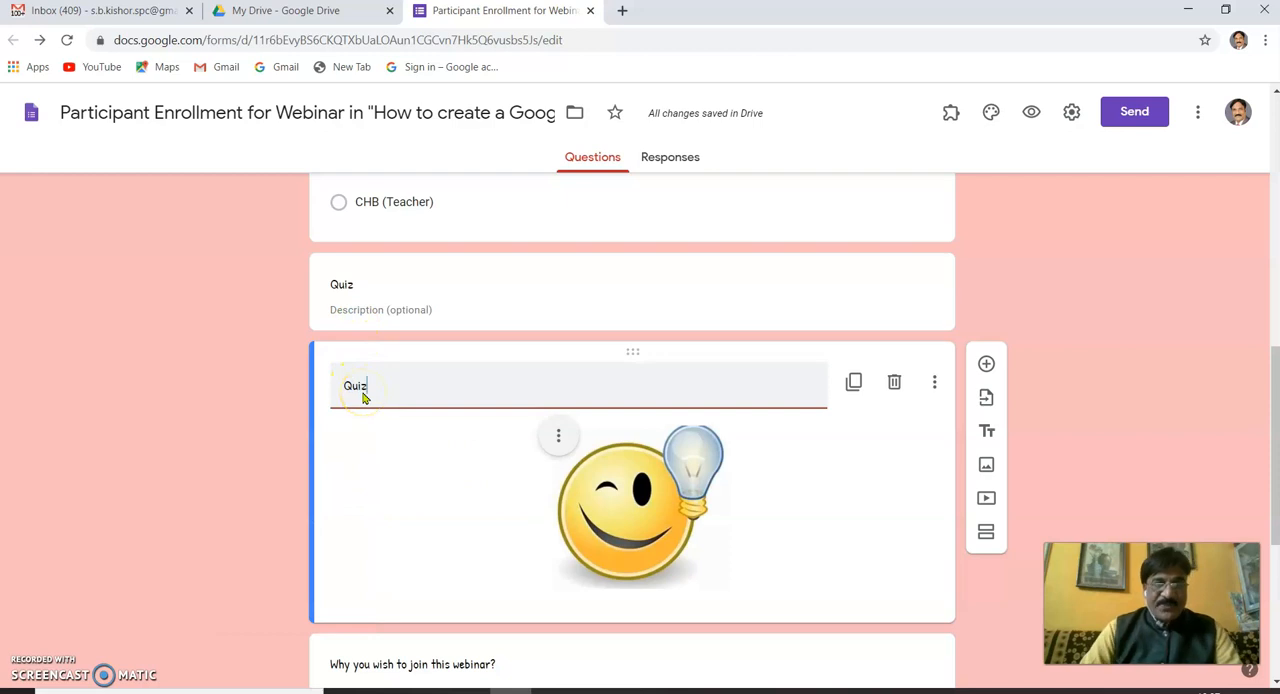
- Delete the redundant "Quiz" title and description block above the Quiz image
{"action": "double_click", "coordinate": [344, 284]}
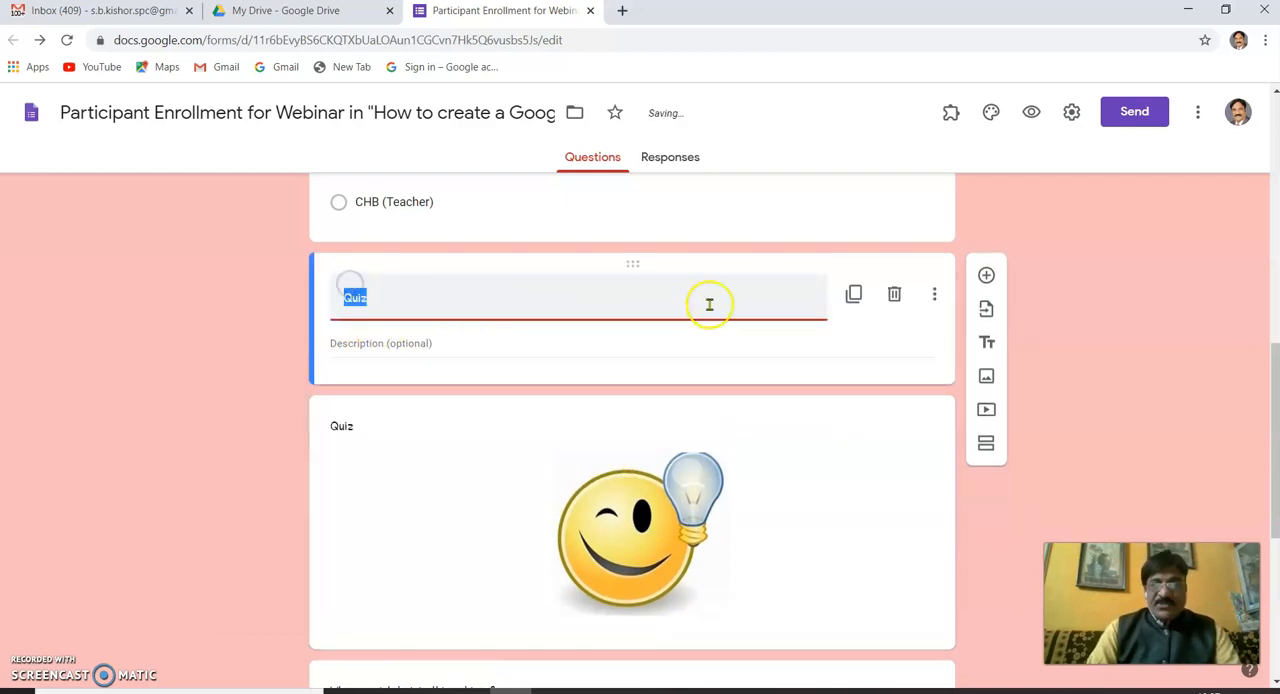
{"action": "left_click", "coordinate": [894, 296]}
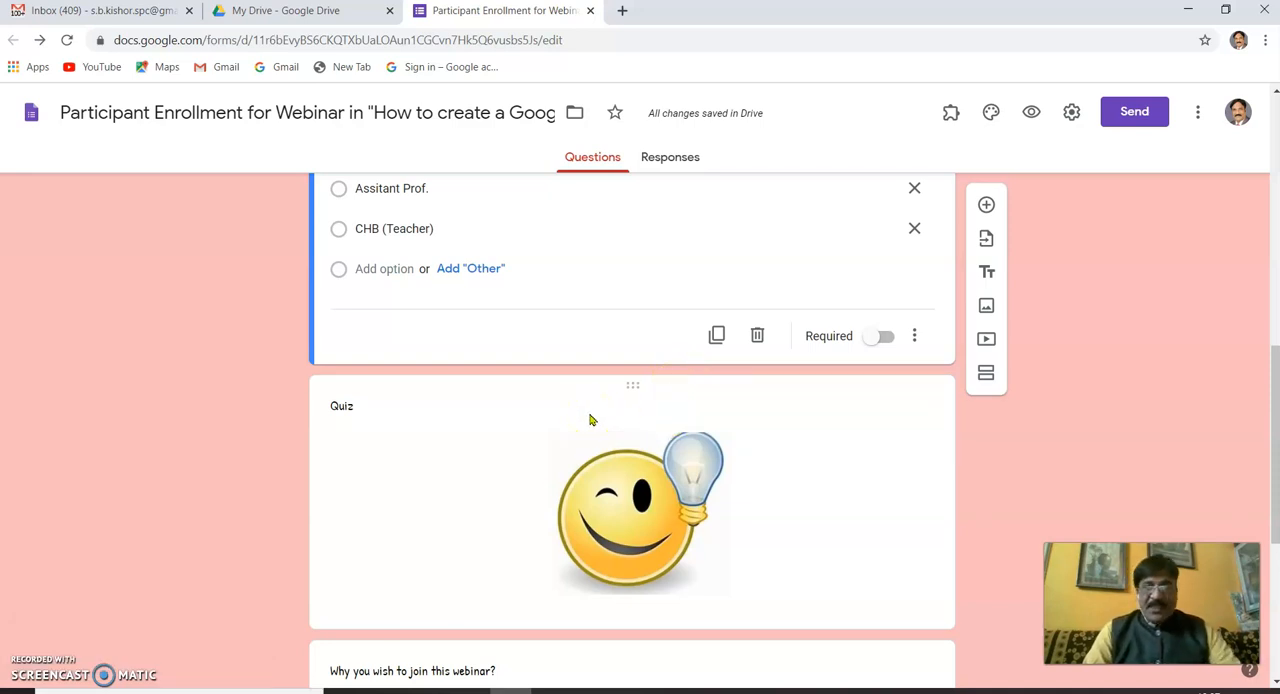
{"action": "scroll", "coordinate": [590, 420], "scroll_direction": "up", "scroll_amount": 4}
{"action": "scroll", "coordinate": [590, 415], "scroll_direction": "down", "scroll_amount": 8}
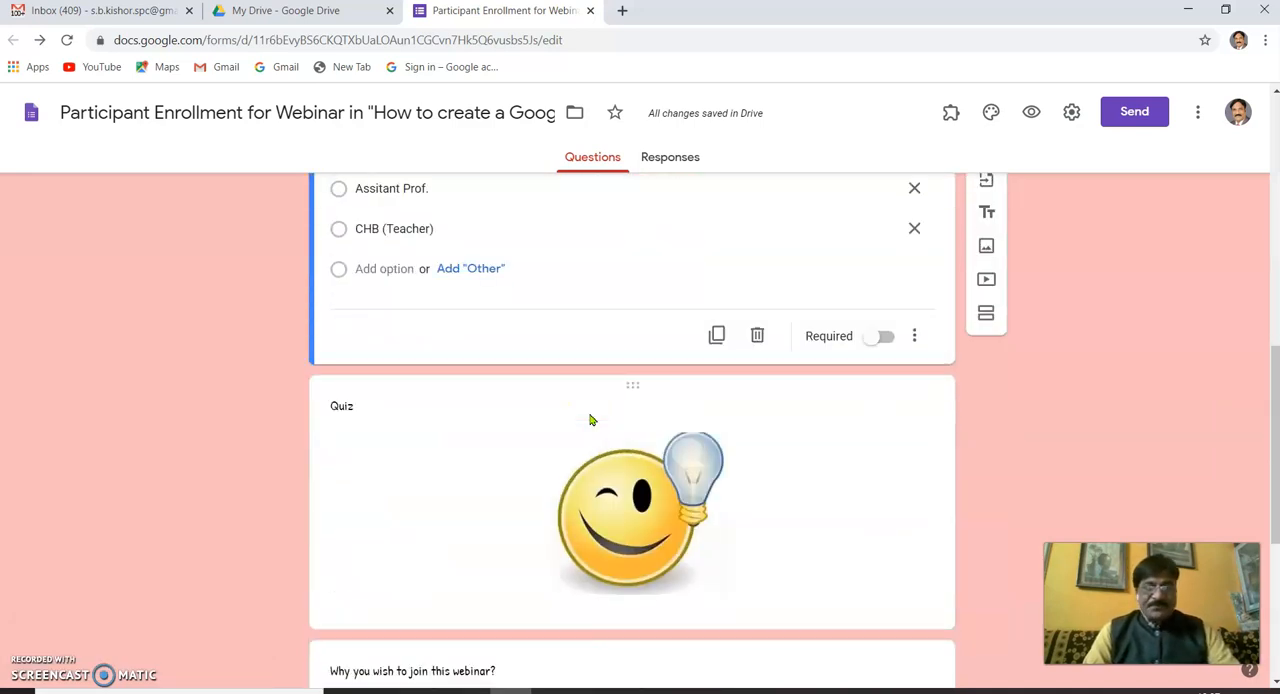
{"action": "scroll", "coordinate": [590, 413], "scroll_direction": "up", "scroll_amount": 4}
{"action": "left_click", "coordinate": [741, 268]}
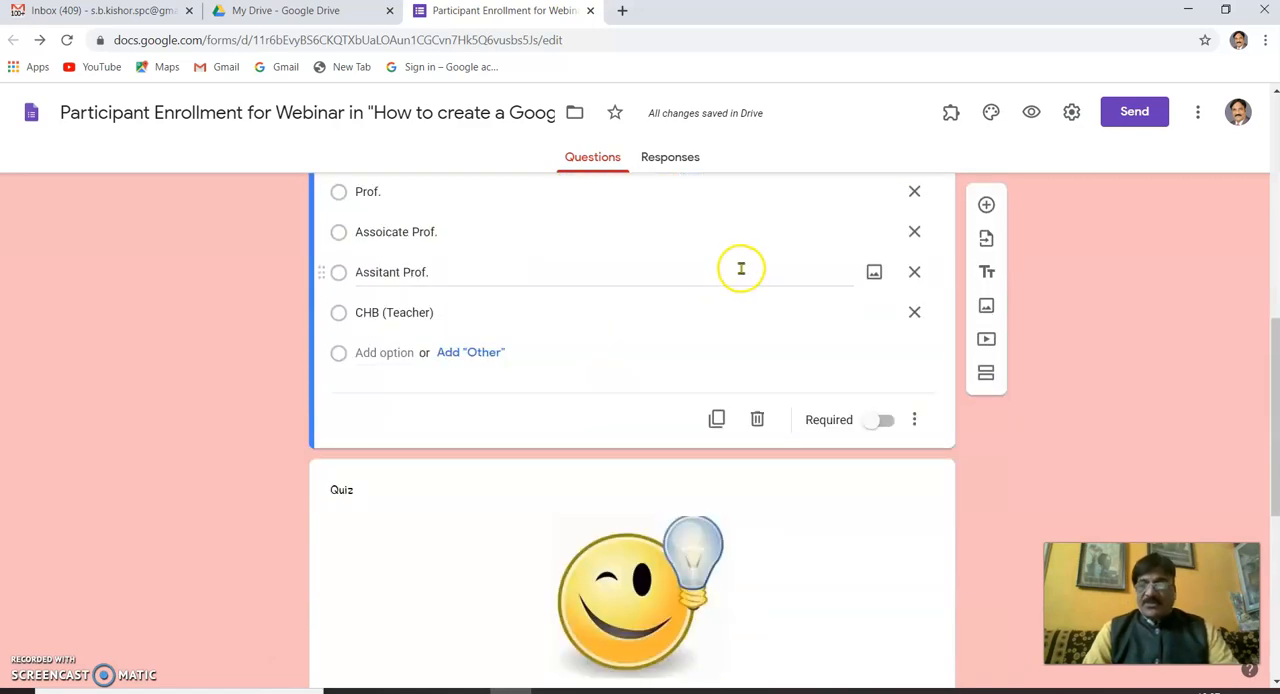
- Preview the form down to its end, submit it with all questions unanswered, and close the preview
{"action": "left_click", "coordinate": [1032, 115]}
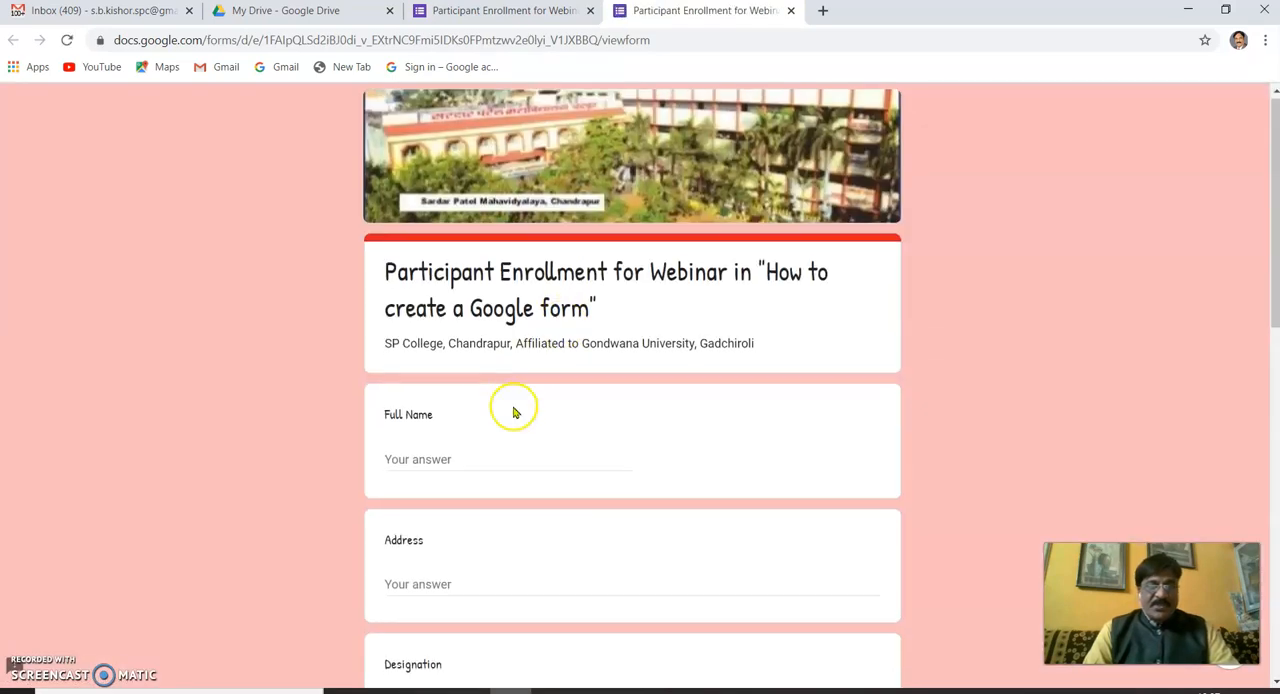
{"action": "scroll", "coordinate": [513, 412], "scroll_direction": "down", "scroll_amount": 3}
{"action": "scroll", "coordinate": [460, 165], "scroll_direction": "up", "scroll_amount": 2}
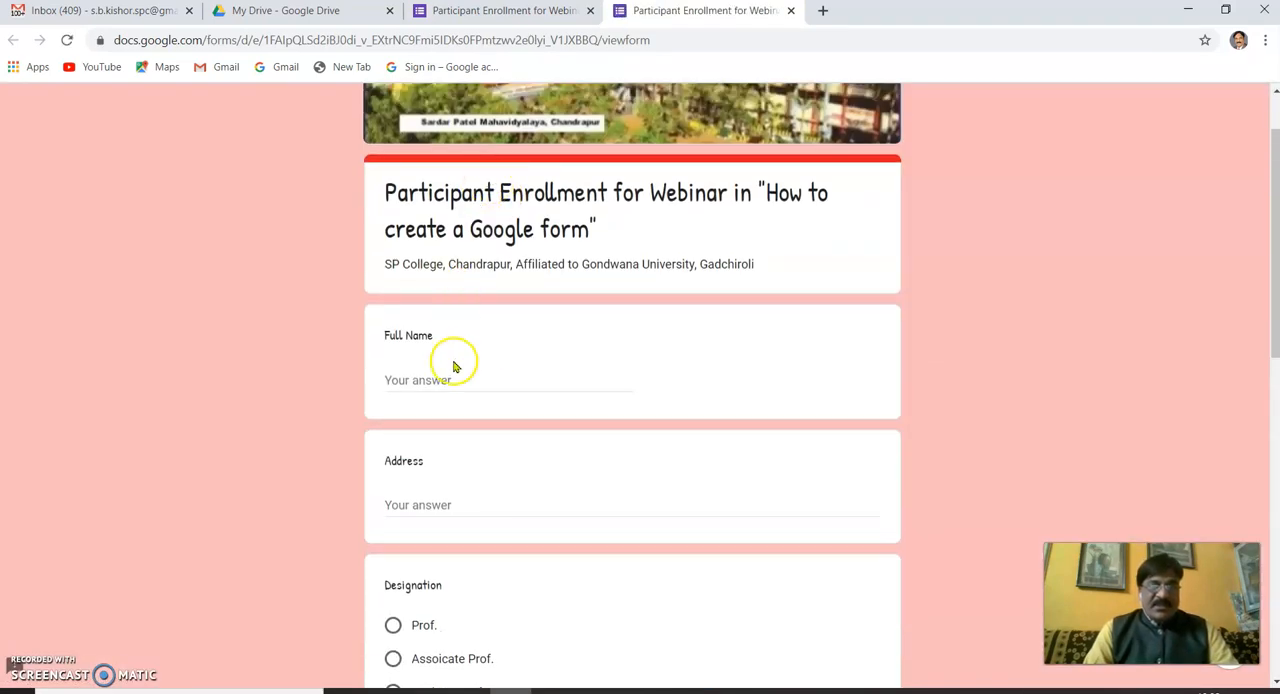
{"action": "scroll", "coordinate": [451, 371], "scroll_direction": "down", "scroll_amount": 2}
{"action": "scroll", "coordinate": [451, 409], "scroll_direction": "down", "scroll_amount": 3}
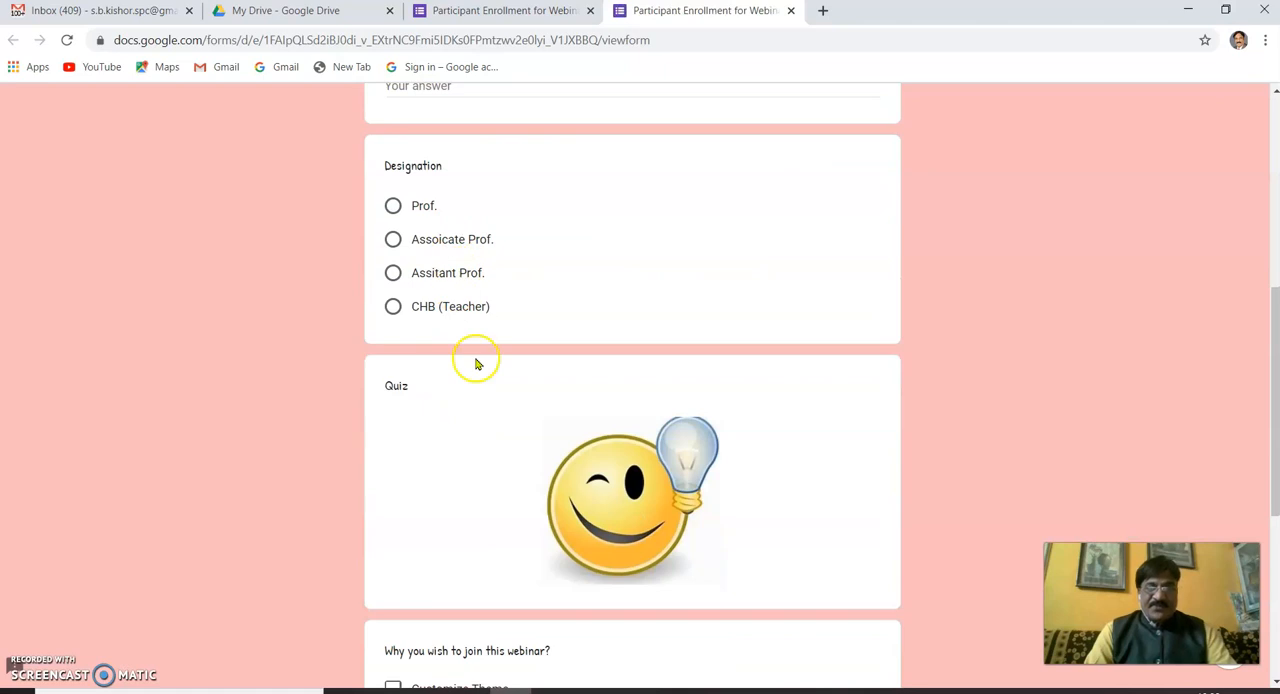
{"action": "scroll", "coordinate": [476, 400], "scroll_direction": "down", "scroll_amount": 3}
{"action": "scroll", "coordinate": [500, 480], "scroll_direction": "down", "scroll_amount": 2}
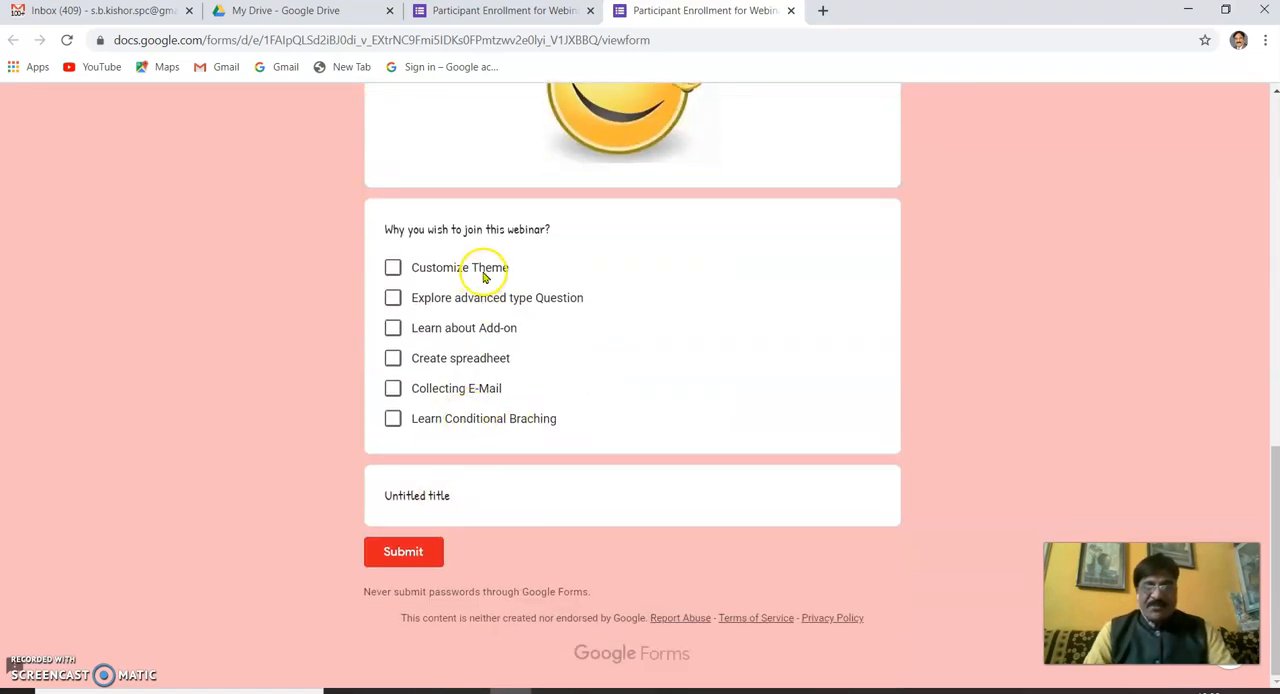
{"action": "left_click", "coordinate": [400, 556]}
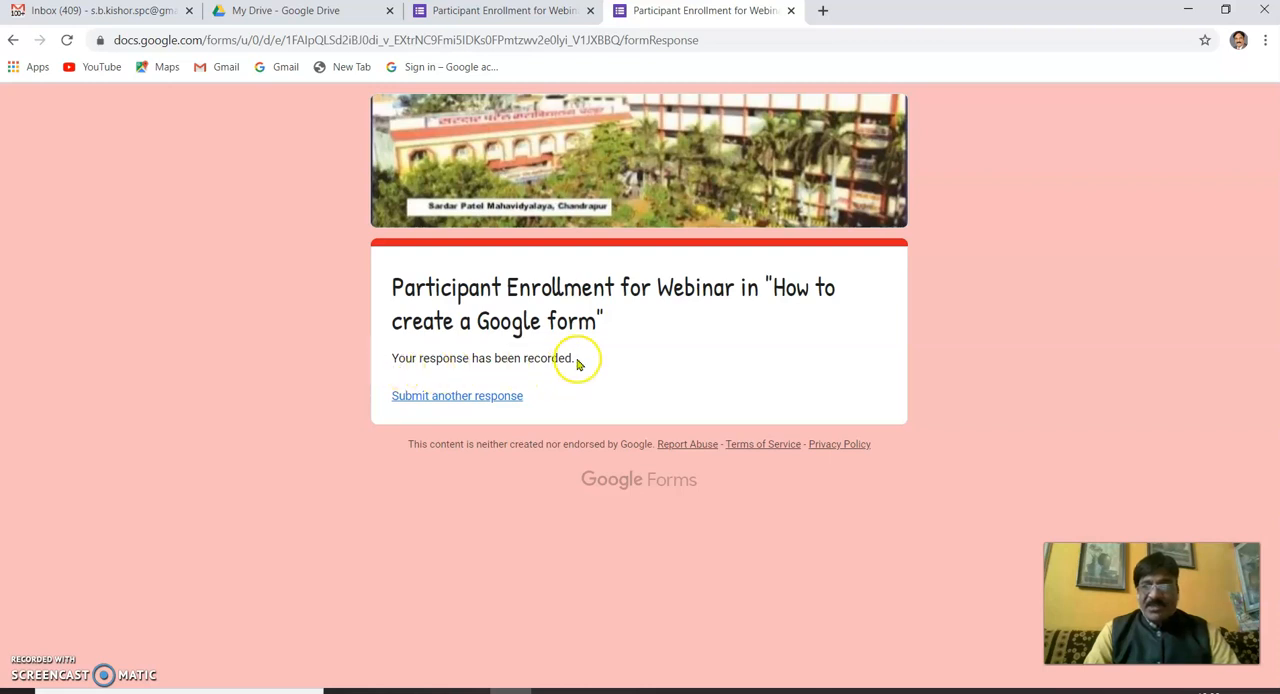
{"action": "left_click", "coordinate": [790, 11]}
- Review the form's response summary for each question
{"action": "scroll", "coordinate": [617, 197], "scroll_direction": "up", "scroll_amount": 7}
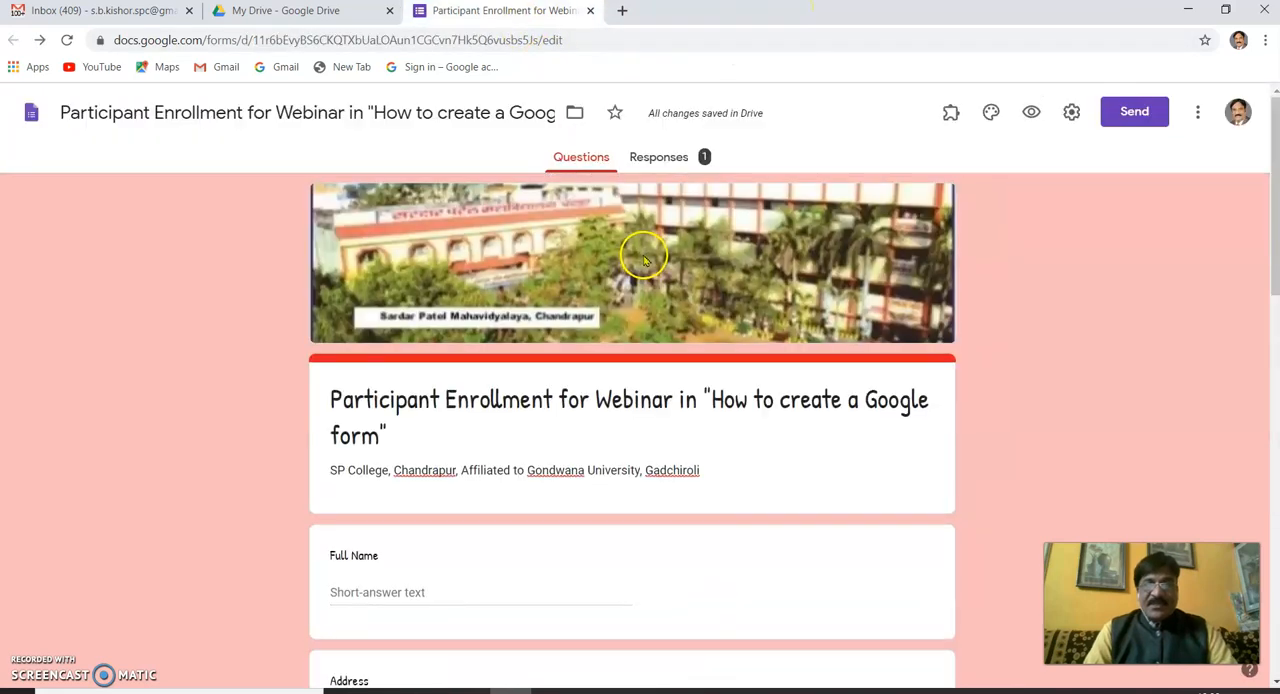
{"action": "left_click", "coordinate": [662, 162]}
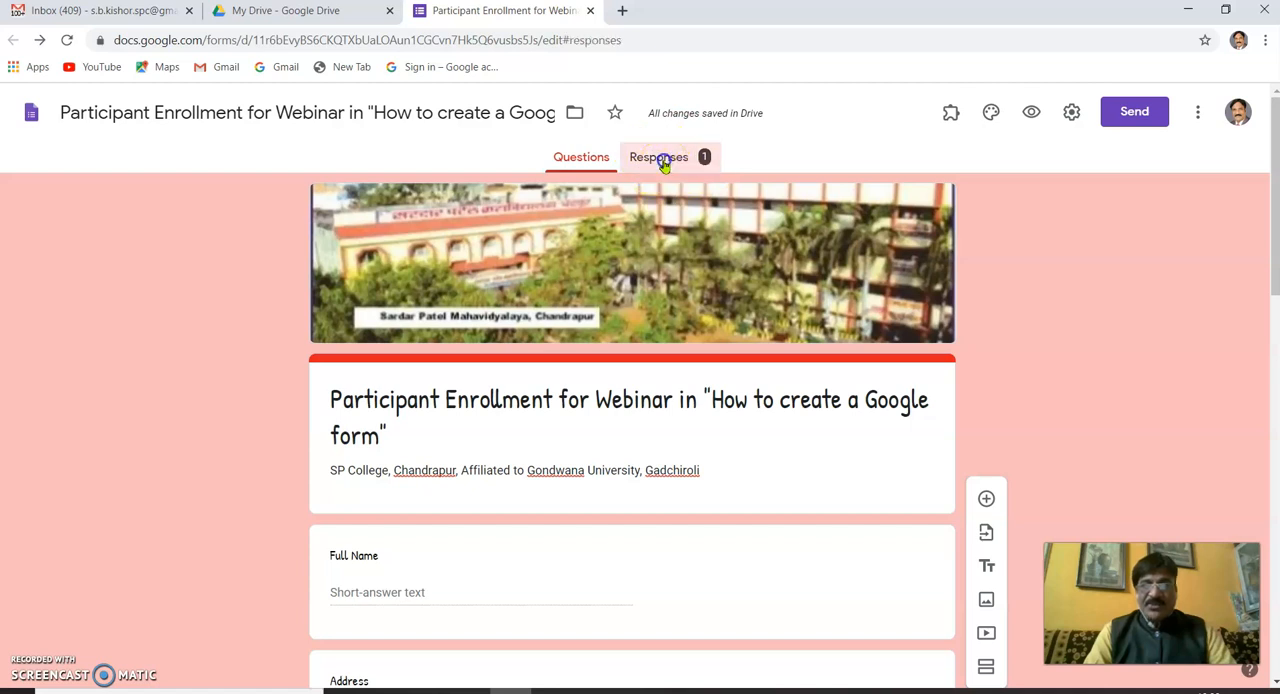
{"action": "scroll", "coordinate": [545, 404], "scroll_direction": "down", "scroll_amount": 2}
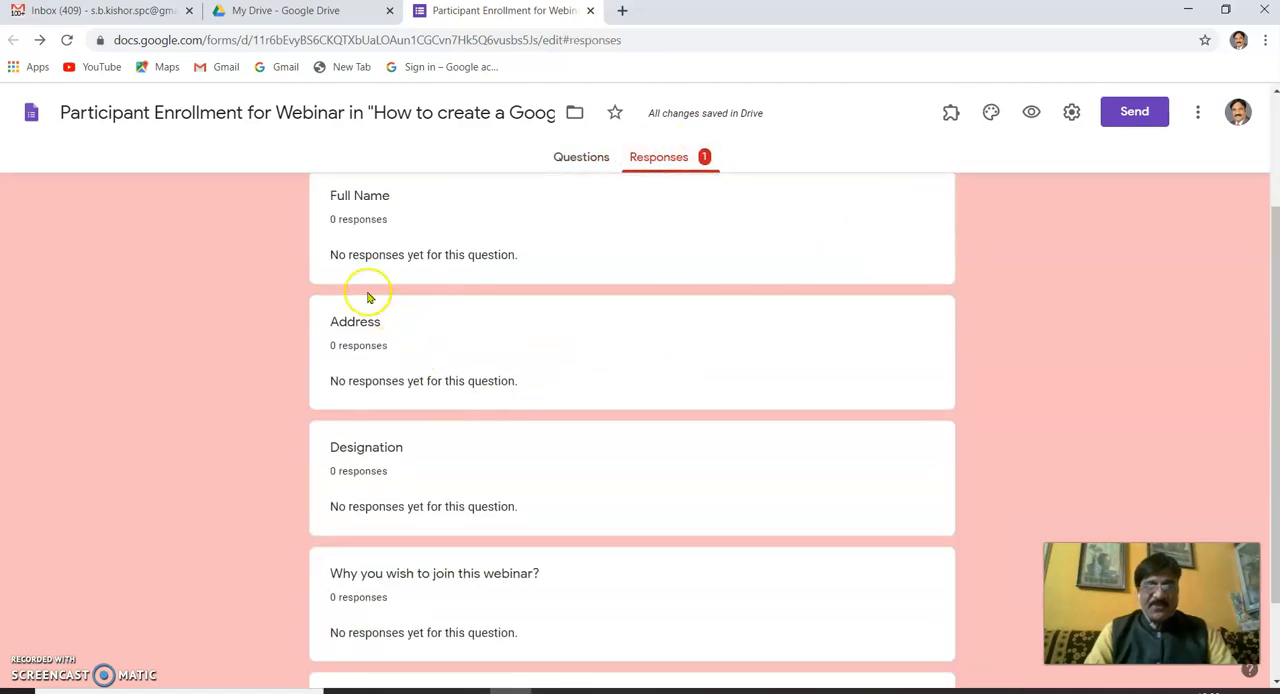
{"action": "scroll", "coordinate": [494, 428], "scroll_direction": "down", "scroll_amount": 1}
{"action": "scroll", "coordinate": [503, 470], "scroll_direction": "up", "scroll_amount": 3}
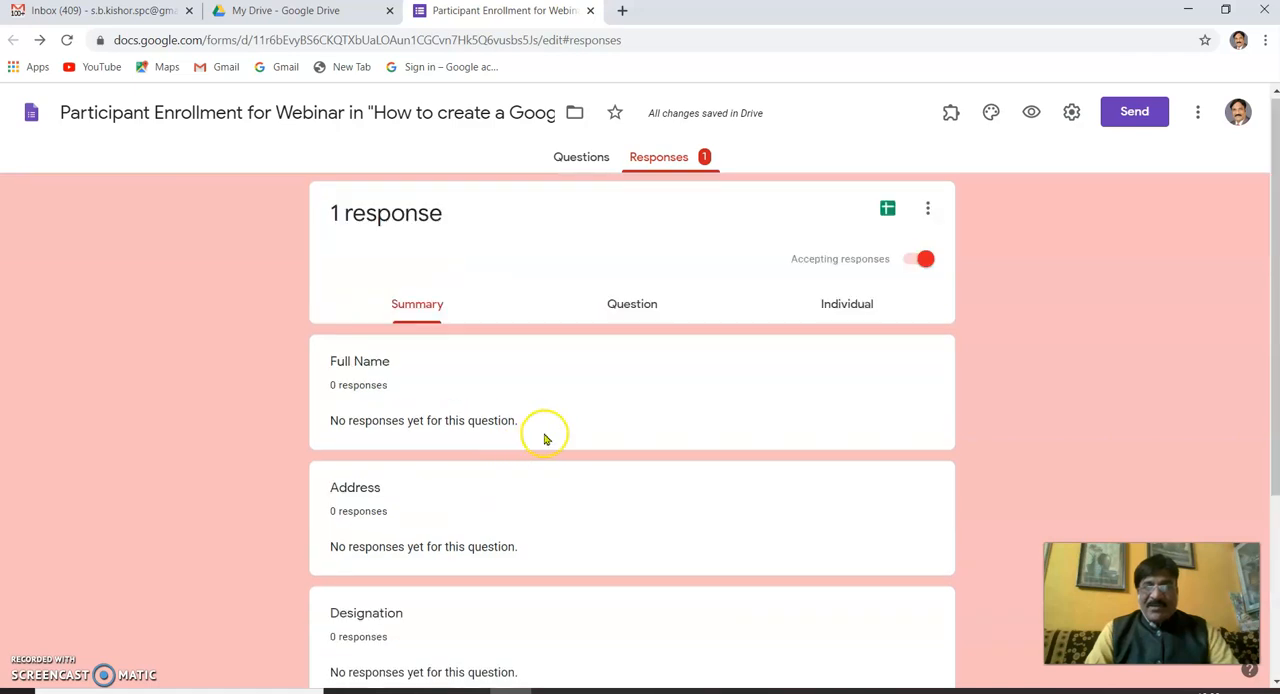
- Return to the form's questions and delete the "Untitled title" block below the "Why you wish to join this webinar?" question
{"action": "left_click", "coordinate": [586, 160]}
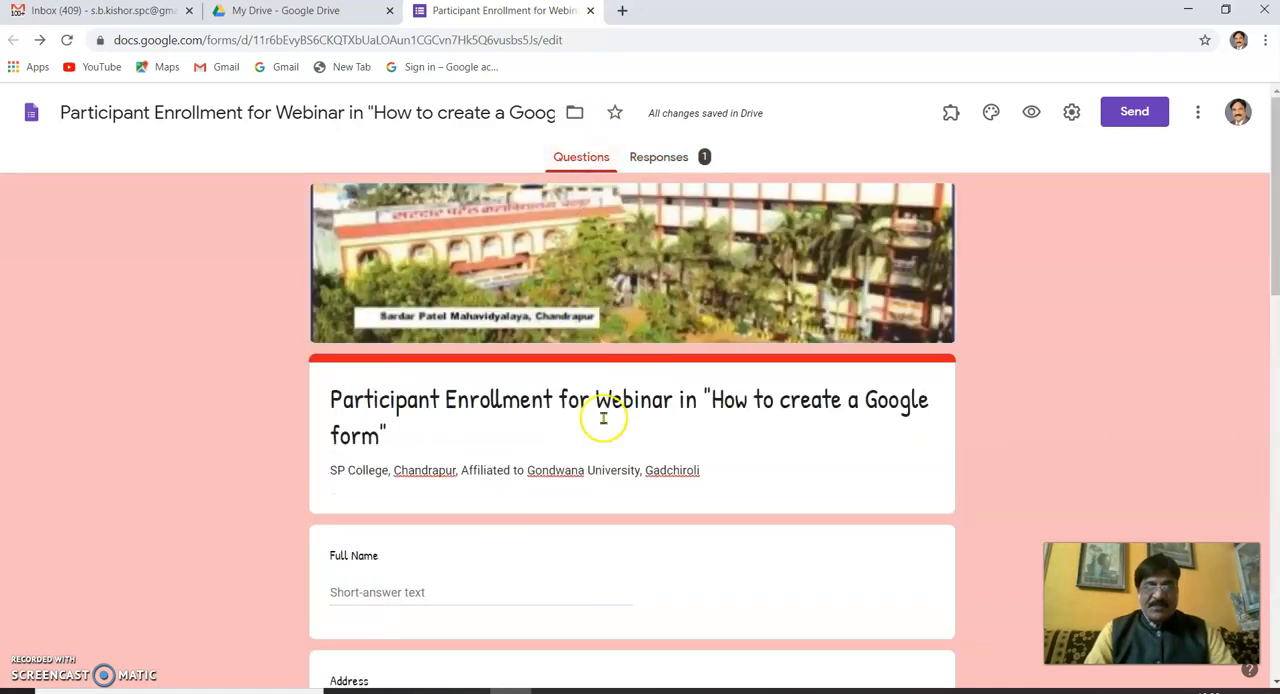
{"action": "scroll", "coordinate": [600, 420], "scroll_direction": "down", "scroll_amount": 10}
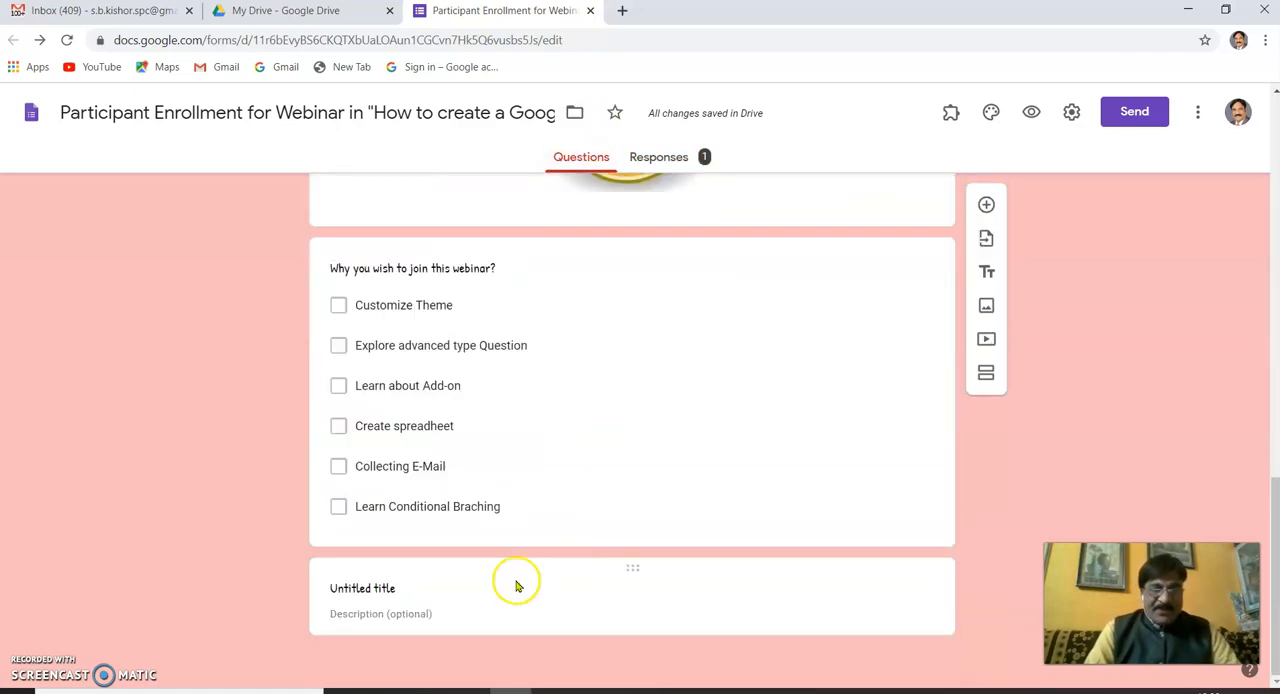
{"action": "left_click", "coordinate": [517, 585]}
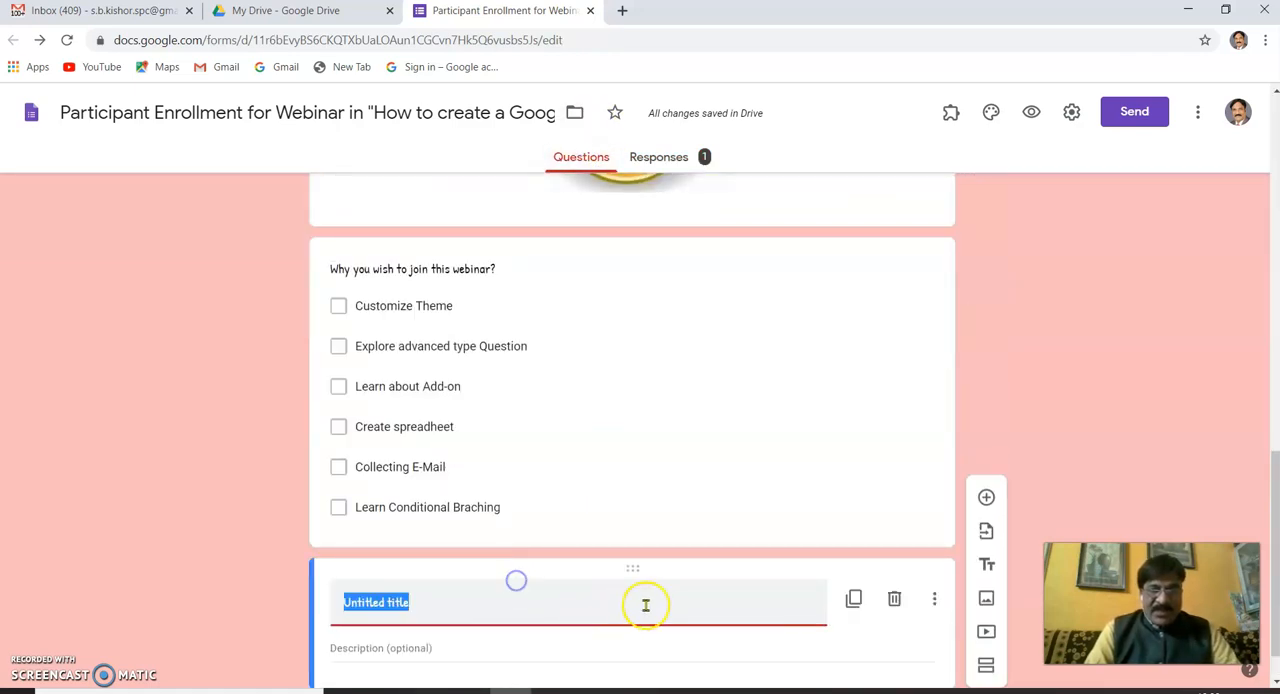
{"action": "left_click", "coordinate": [895, 600]}
{"action": "scroll", "coordinate": [640, 480], "scroll_direction": "up", "scroll_amount": 10}
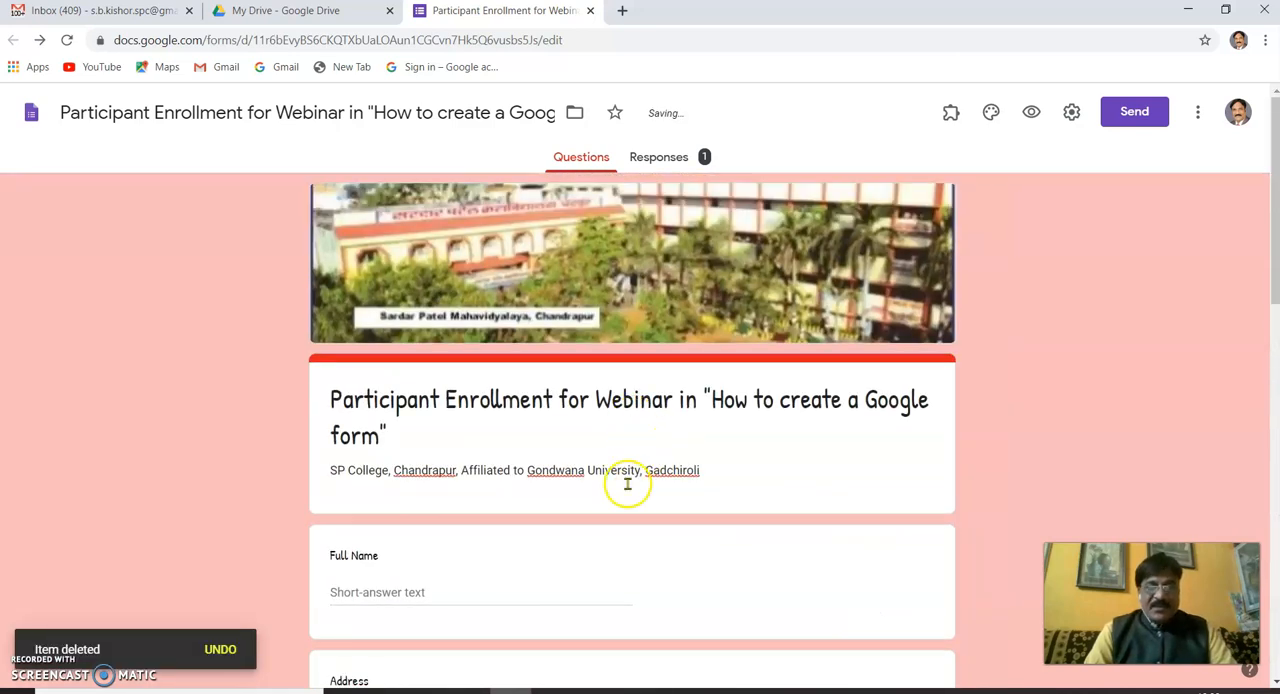
- Make the Full Name, Address and Designation questions required
{"action": "scroll", "coordinate": [627, 484], "scroll_direction": "down", "scroll_amount": 4}
{"action": "left_click", "coordinate": [666, 263]}
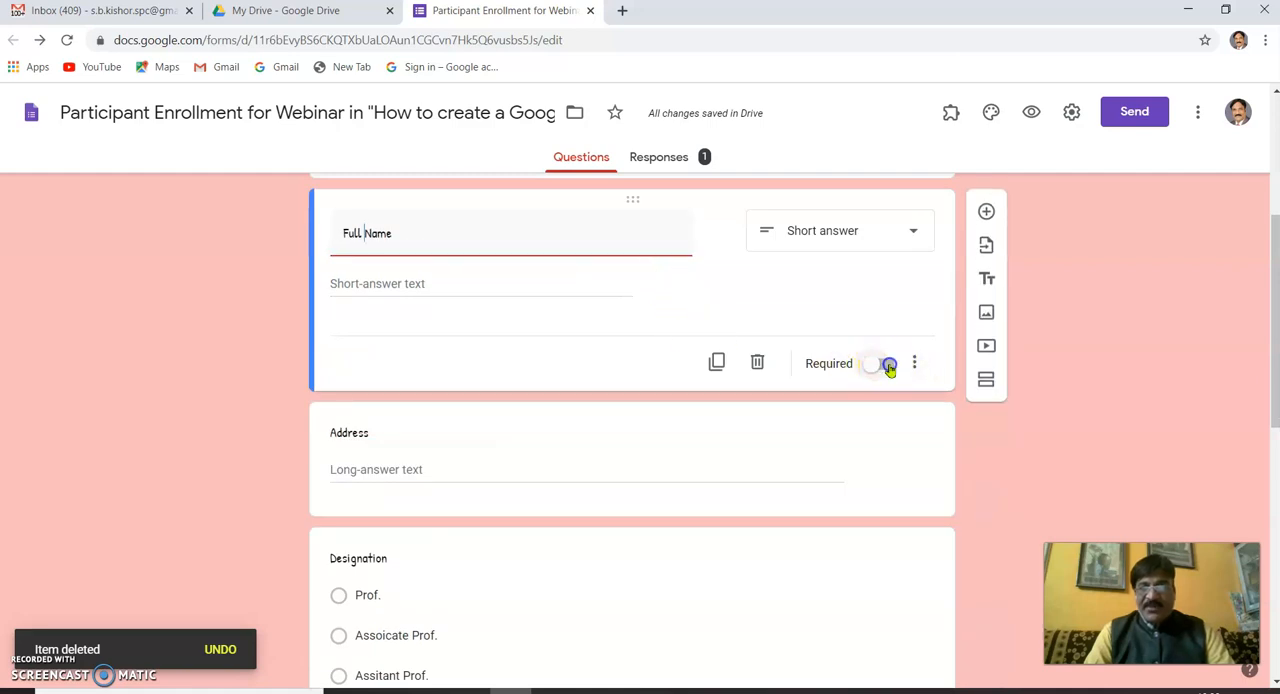
{"action": "left_click", "coordinate": [889, 366]}
{"action": "scroll", "coordinate": [886, 429], "scroll_direction": "down", "scroll_amount": 2}
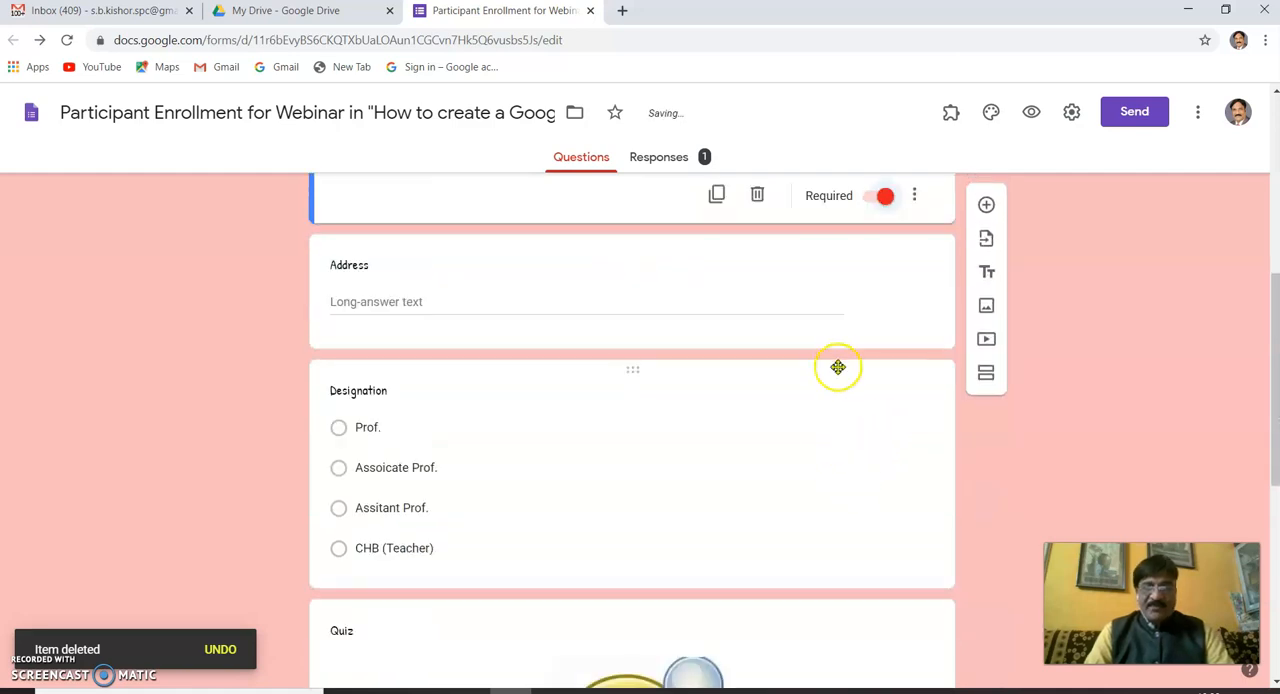
{"action": "left_click", "coordinate": [849, 334]}
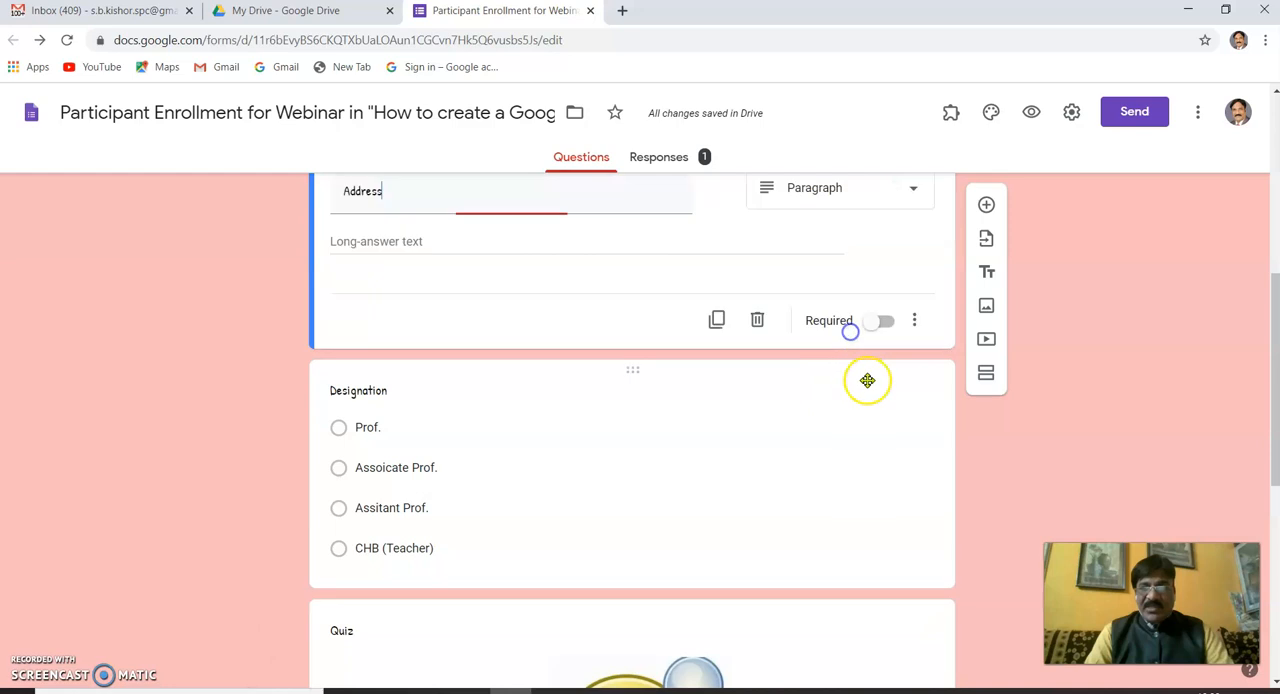
{"action": "left_click", "coordinate": [886, 326]}
{"action": "scroll", "coordinate": [871, 420], "scroll_direction": "down", "scroll_amount": 1}
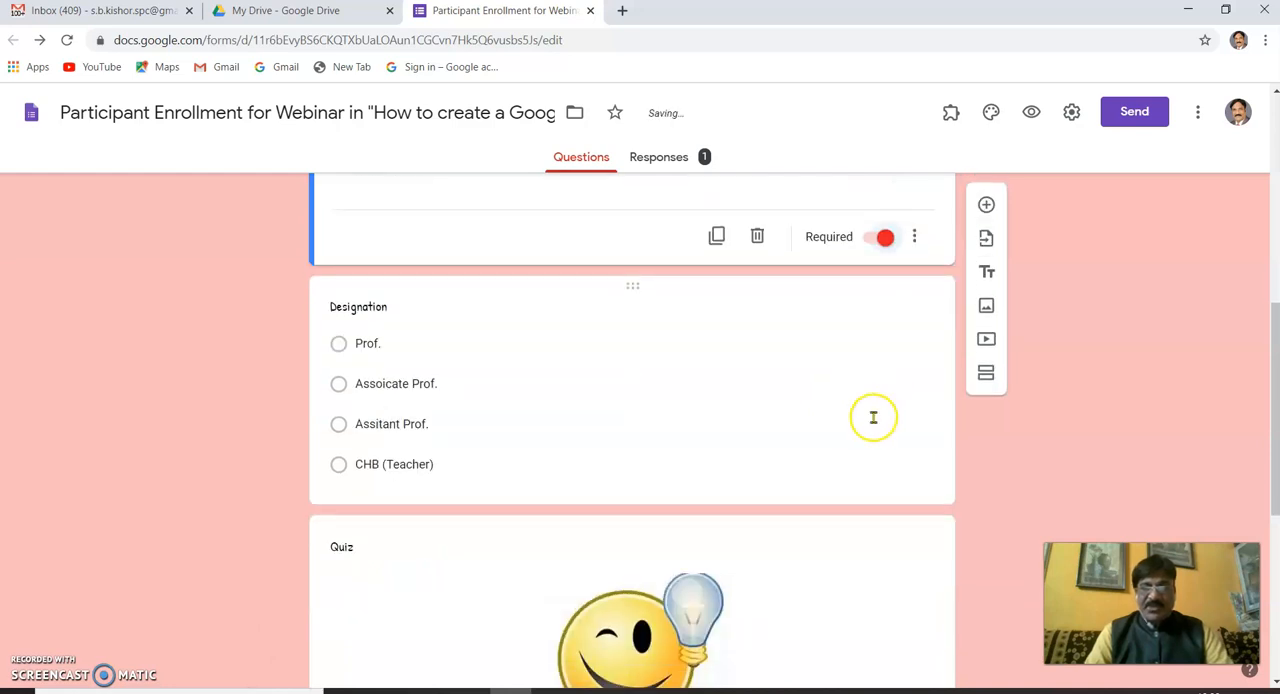
{"action": "left_click", "coordinate": [854, 464]}
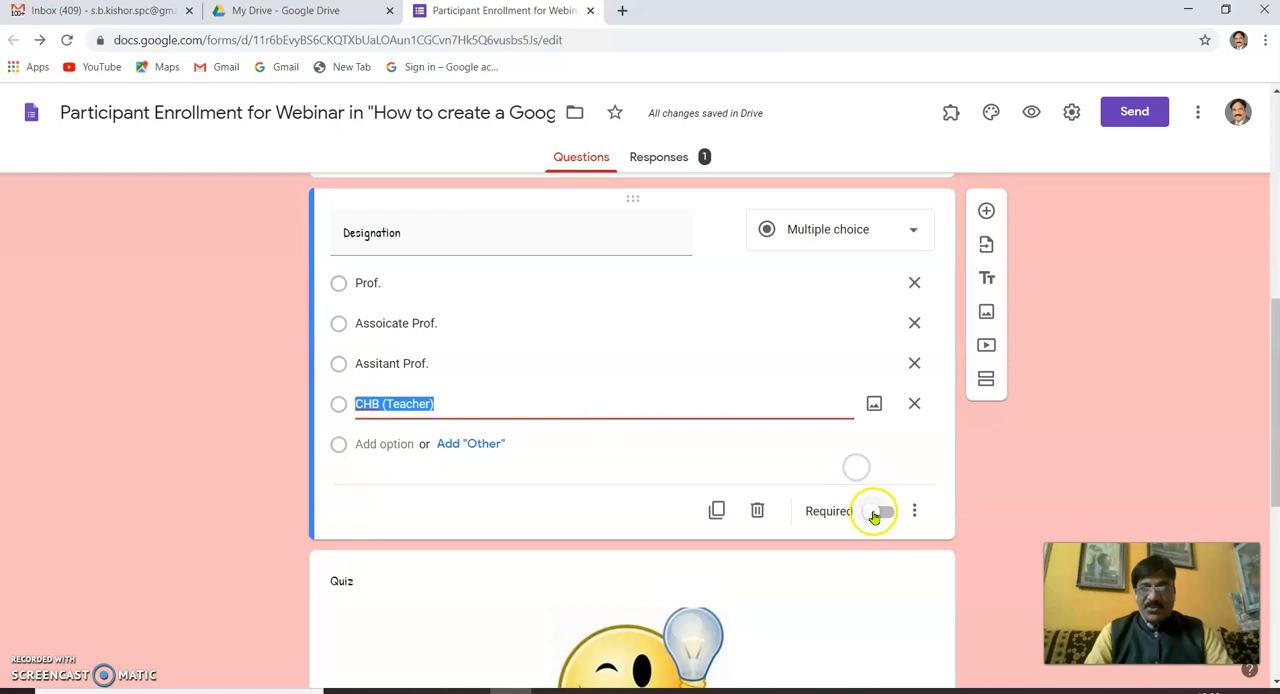
{"action": "left_click", "coordinate": [888, 513]}
{"action": "scroll", "coordinate": [852, 518], "scroll_direction": "down", "scroll_amount": 5}
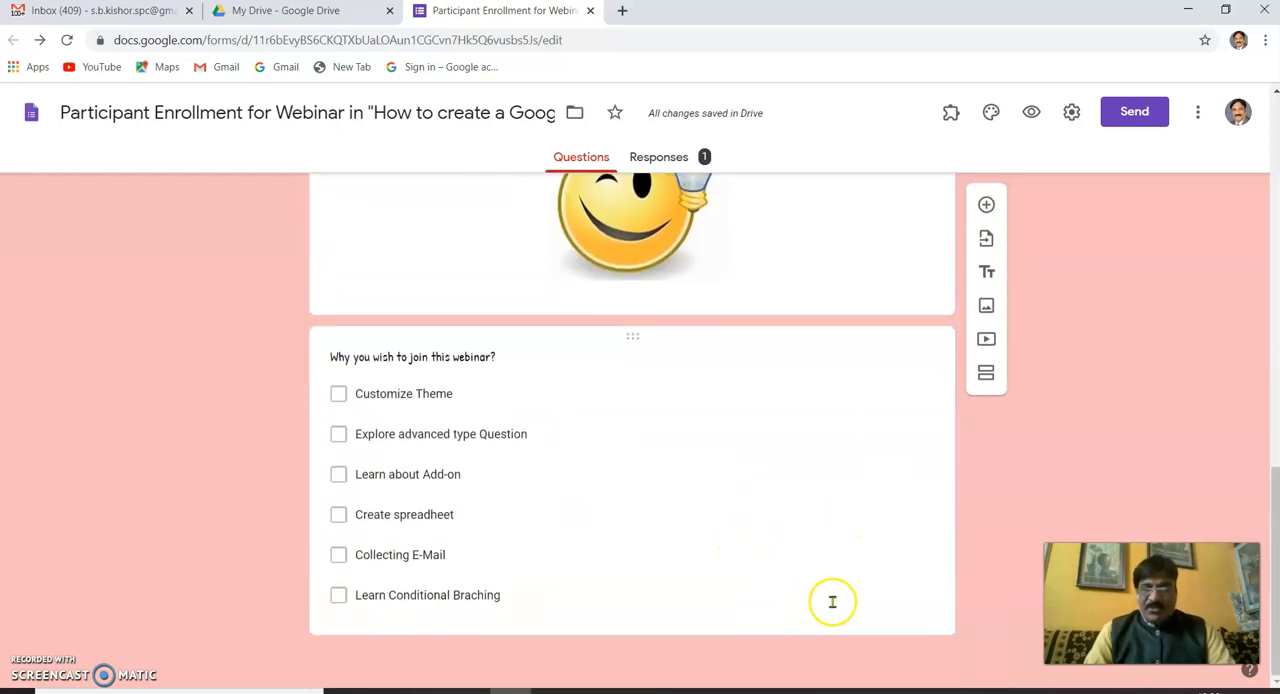
{"action": "scroll", "coordinate": [814, 583], "scroll_direction": "up", "scroll_amount": 15}
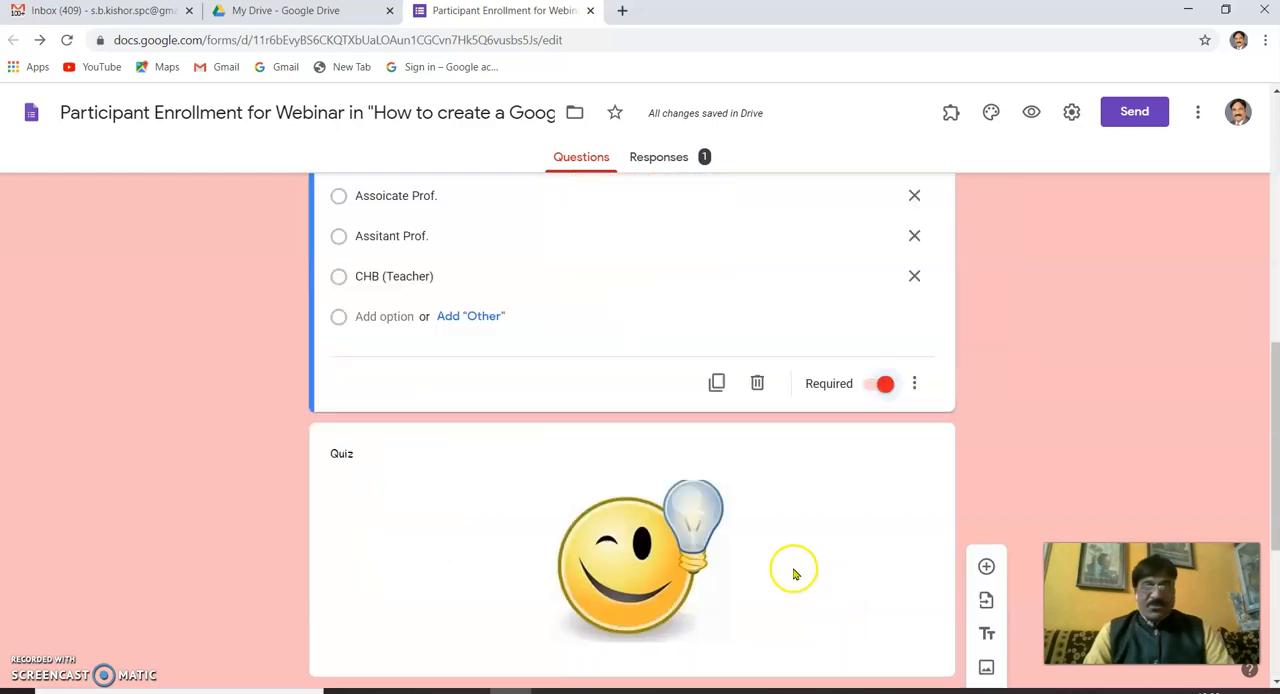
- Open the form preview and enter the participant's full name
{"action": "left_click", "coordinate": [1030, 112]}
{"action": "scroll", "coordinate": [560, 374], "scroll_direction": "down", "scroll_amount": 2}
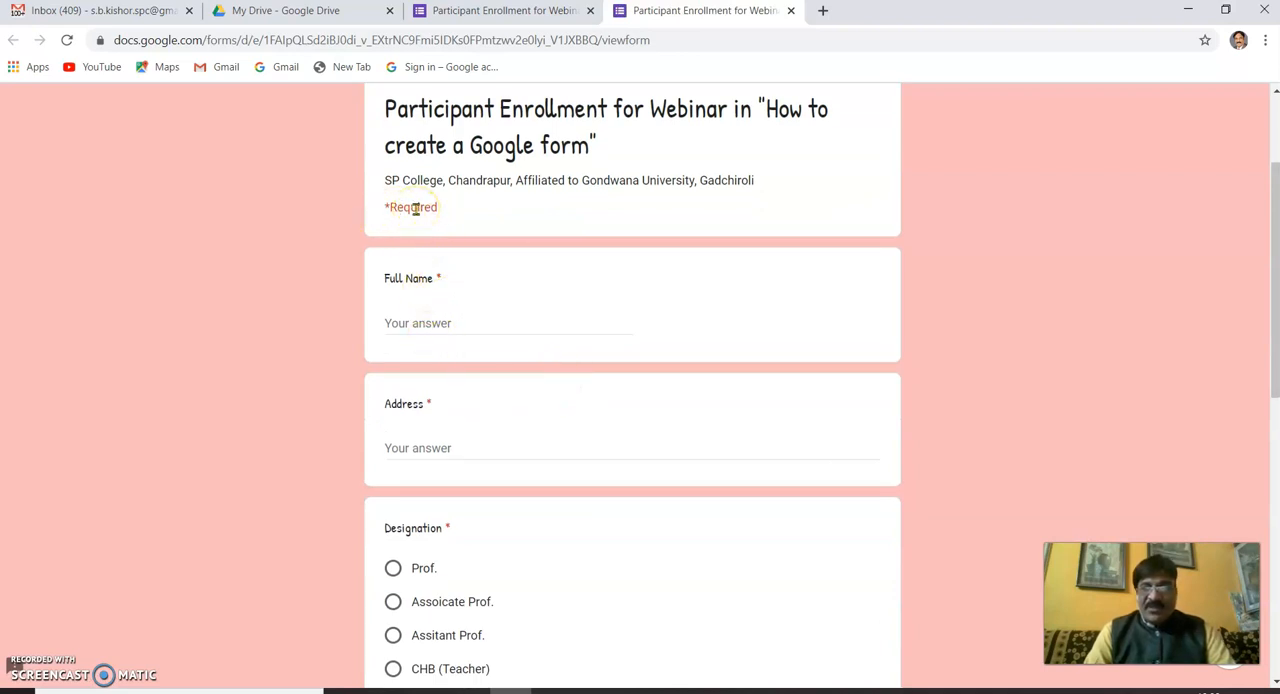
{"action": "left_click", "coordinate": [423, 318]}
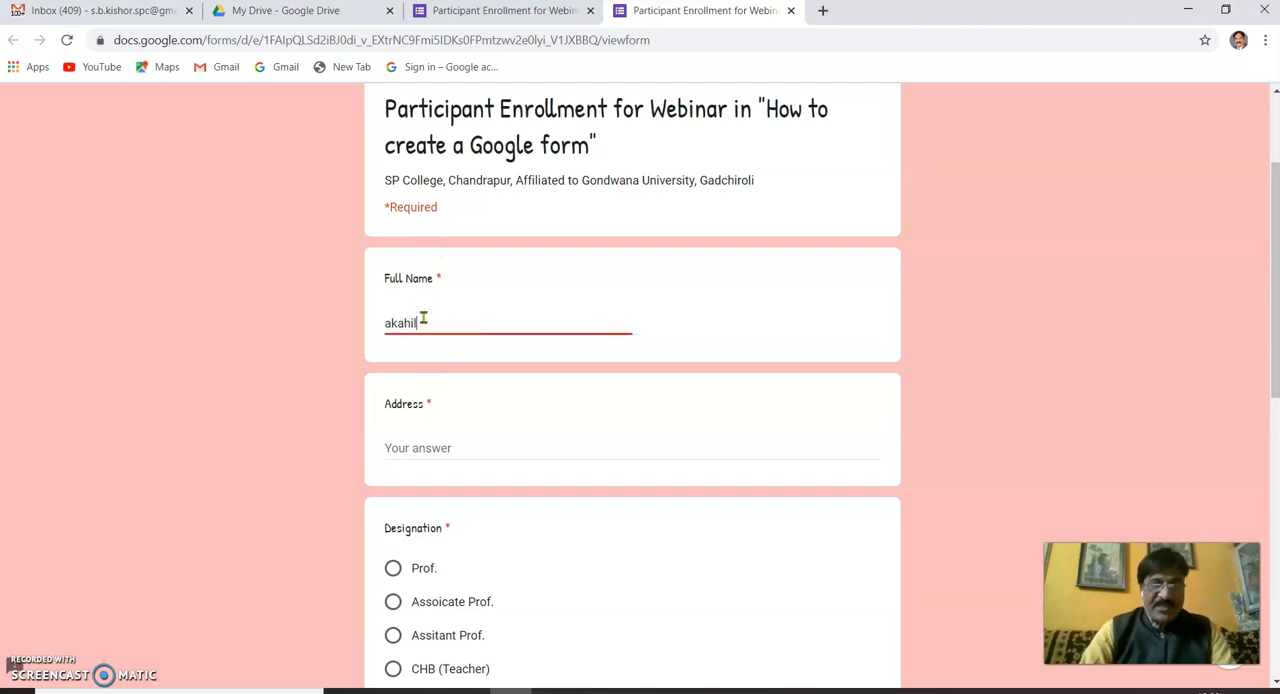
{"action": "left_click", "coordinate": [399, 320]}
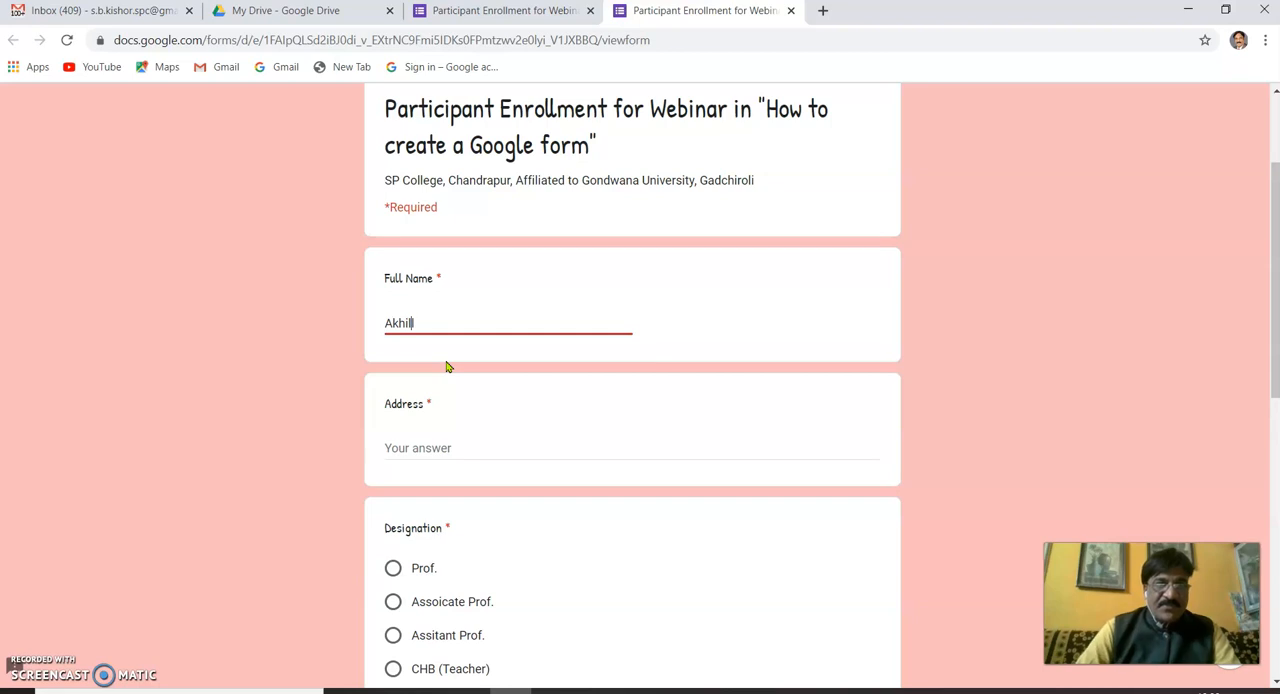
- Fill in the participant's postal address on three lines in the Address question
{"action": "left_click", "coordinate": [400, 456]}
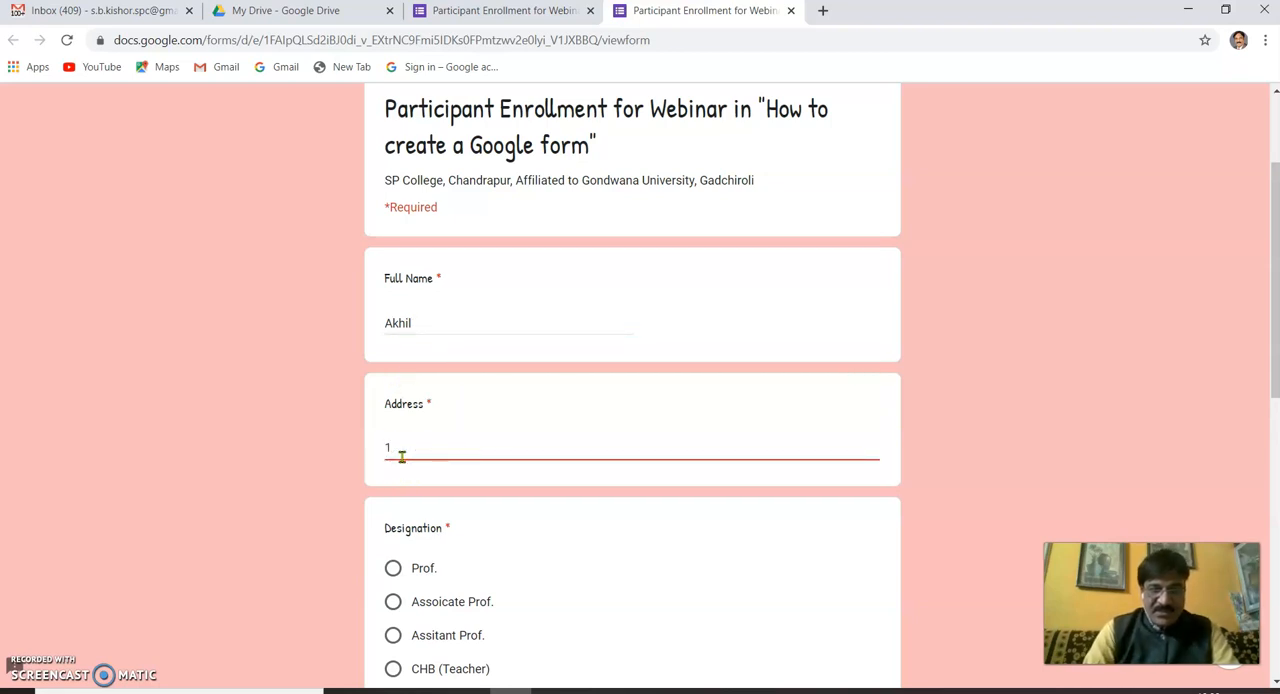
{"action": "type", "text": "18"}
{"action": "key", "text": "Return"}
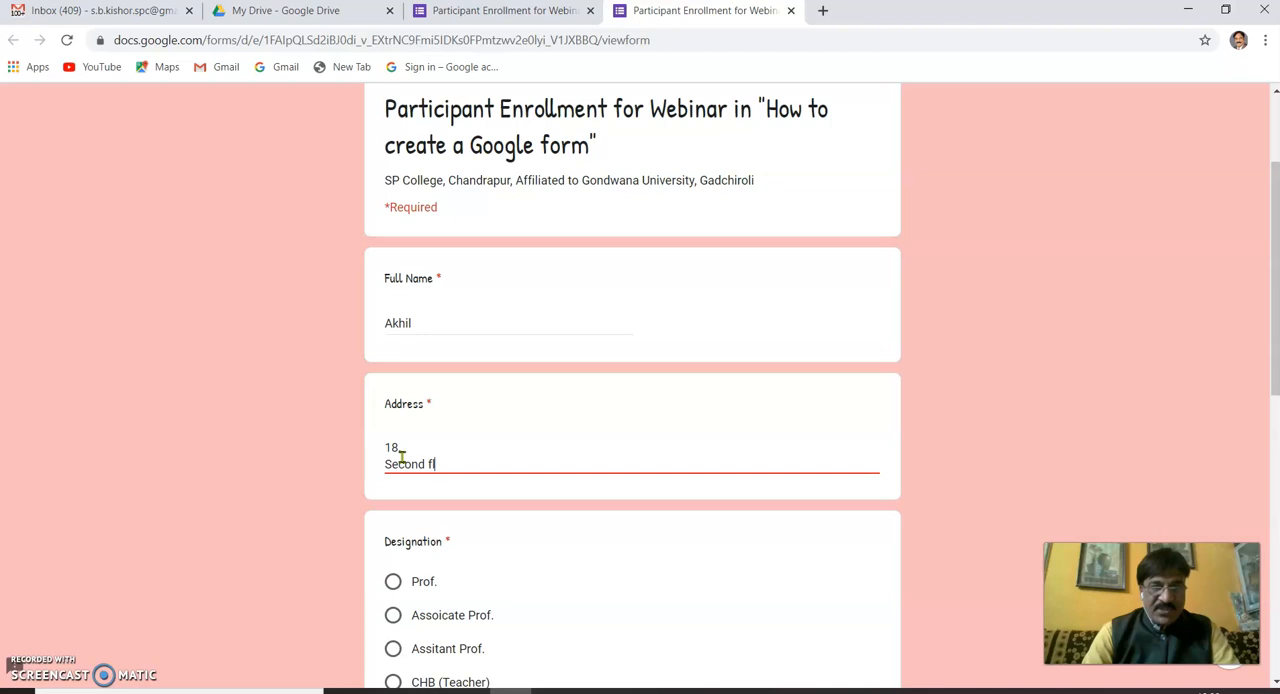
{"action": "type", "text": "Second floor"}
{"action": "key", "text": "Return"}
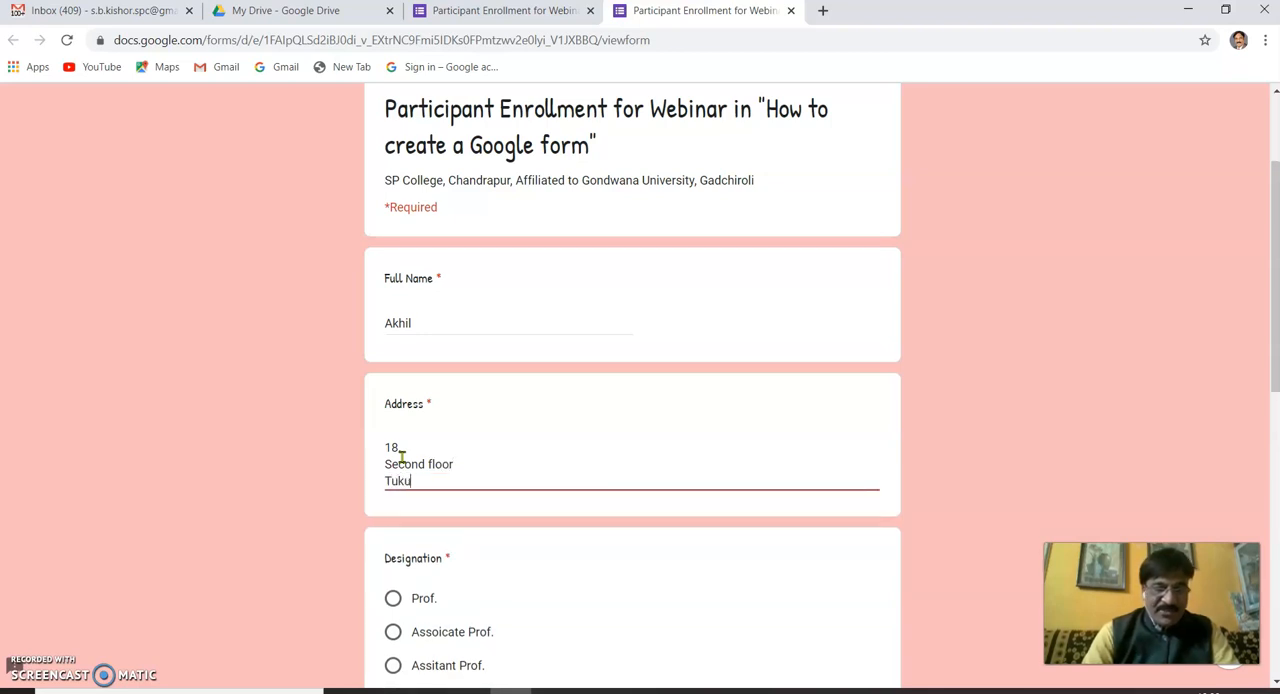
{"action": "type", "text": "."}
- Submit the response with the designation "CHB (Teacher)" and the webinar reasons "Explore advanced type Question" and "Collecting E-Mail"
{"action": "scroll", "coordinate": [410, 530], "scroll_direction": "down", "scroll_amount": 1}
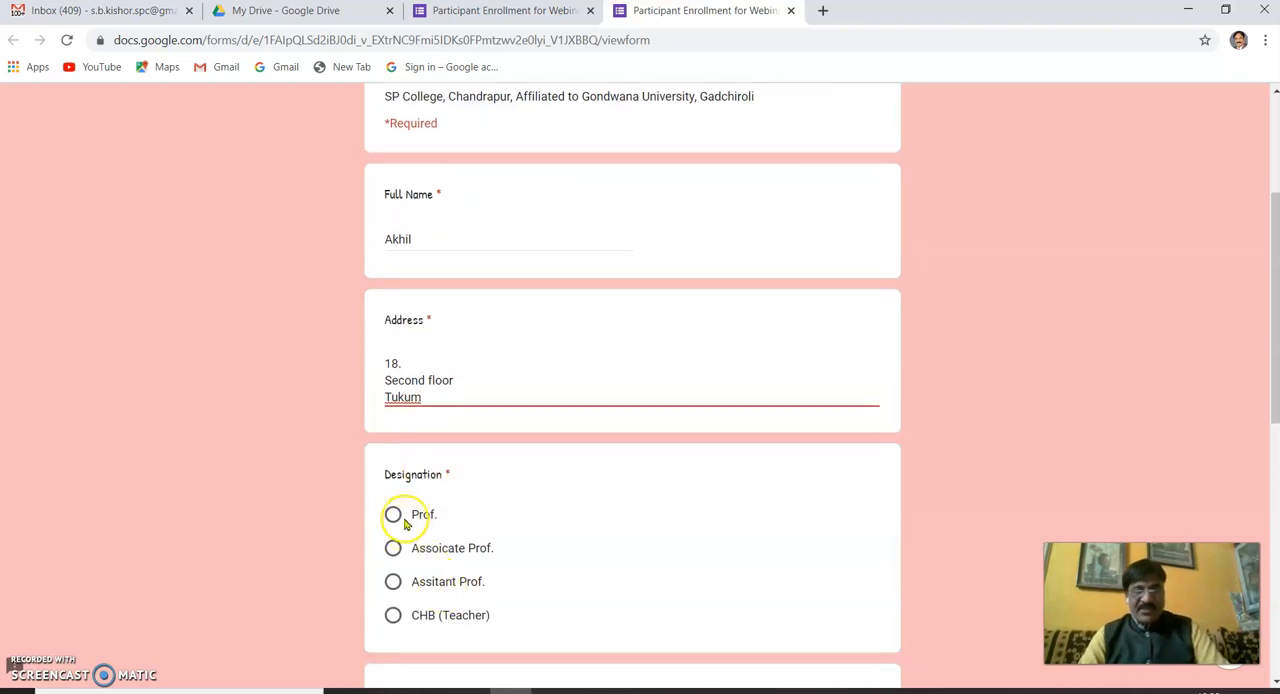
{"action": "left_click", "coordinate": [393, 615]}
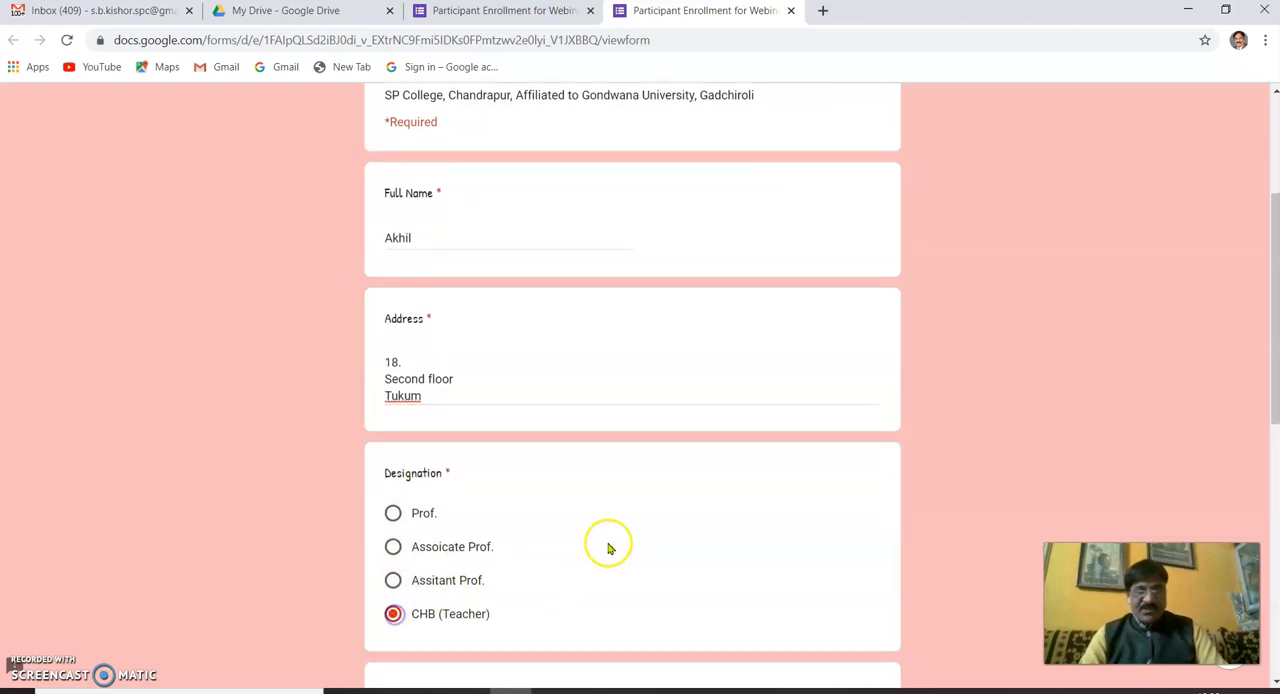
{"action": "scroll", "coordinate": [605, 540], "scroll_direction": "down", "scroll_amount": 5}
{"action": "scroll", "coordinate": [422, 580], "scroll_direction": "down", "scroll_amount": 3}
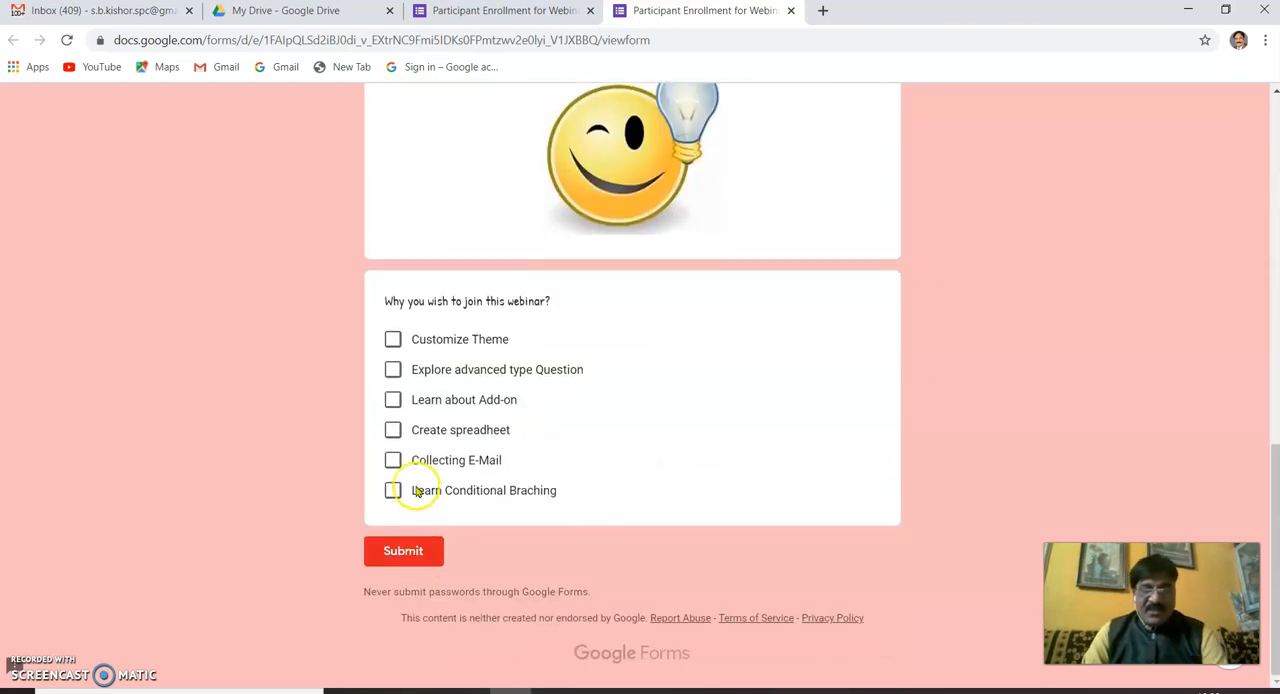
{"action": "left_click", "coordinate": [396, 374]}
{"action": "left_click", "coordinate": [393, 460]}
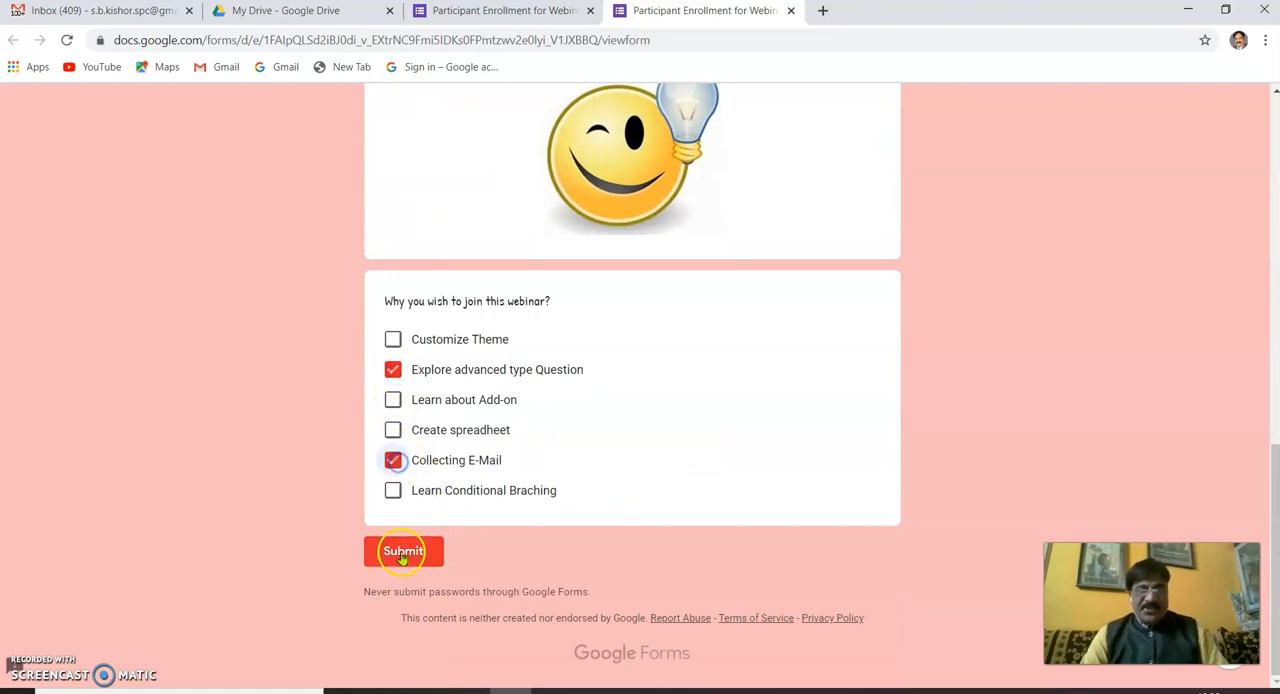
{"action": "left_click", "coordinate": [404, 553]}
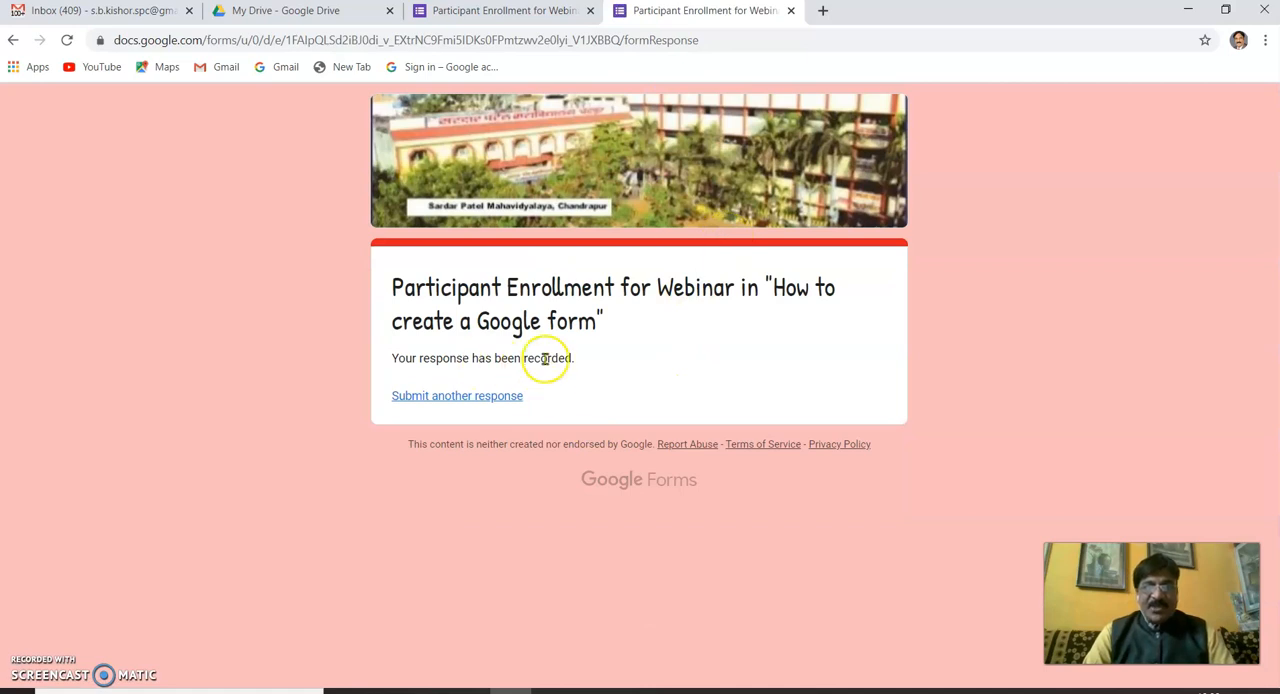
- Create a new spreadsheet as the destination for the collected form responses, view it and return to the form
{"action": "left_click", "coordinate": [790, 12]}
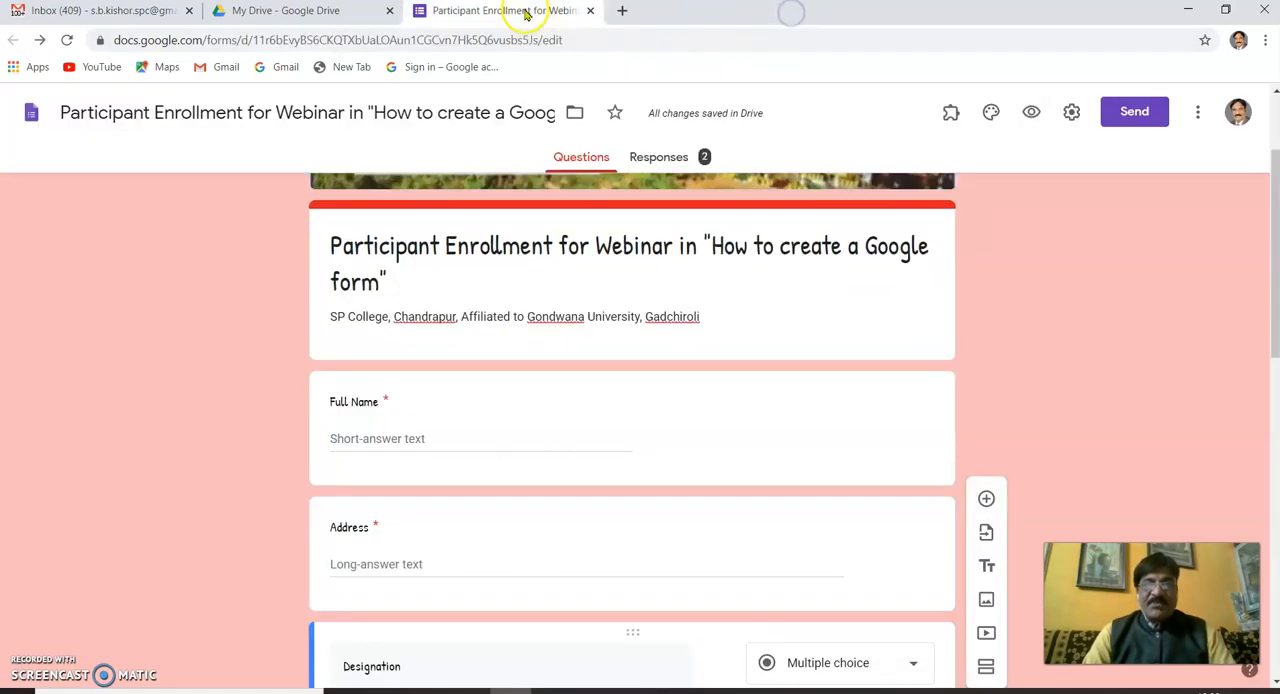
{"action": "left_click", "coordinate": [667, 160]}
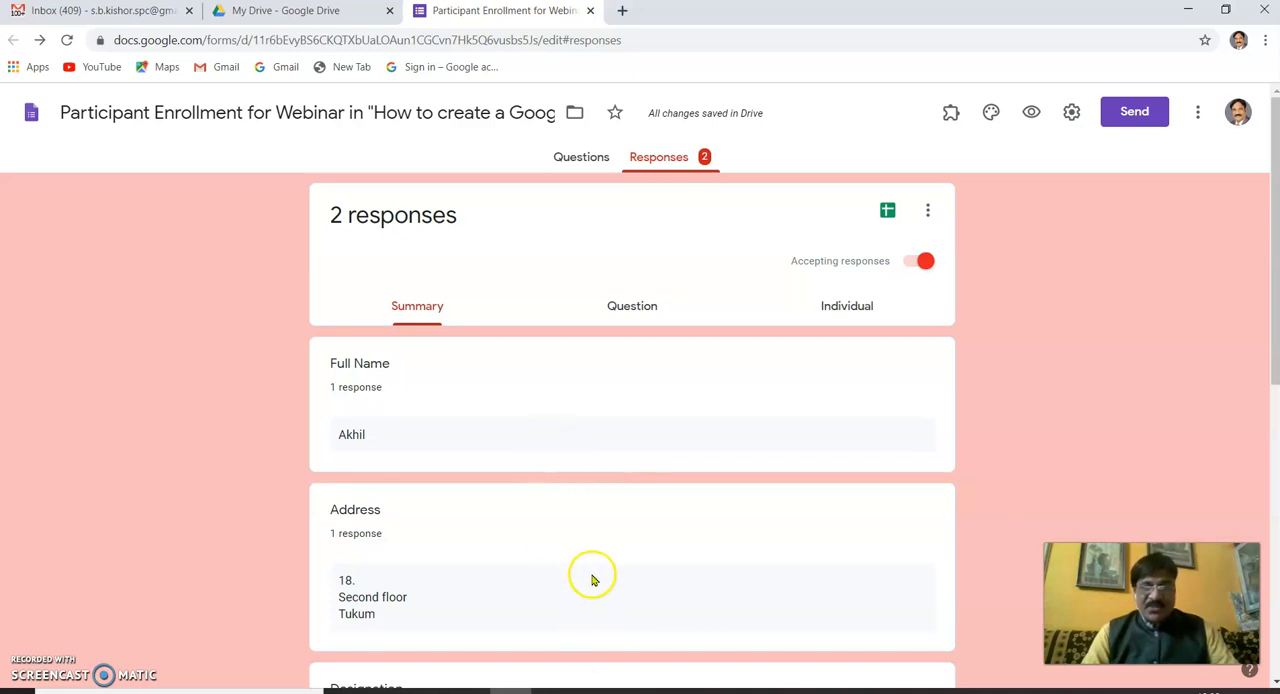
{"action": "left_click", "coordinate": [887, 213]}
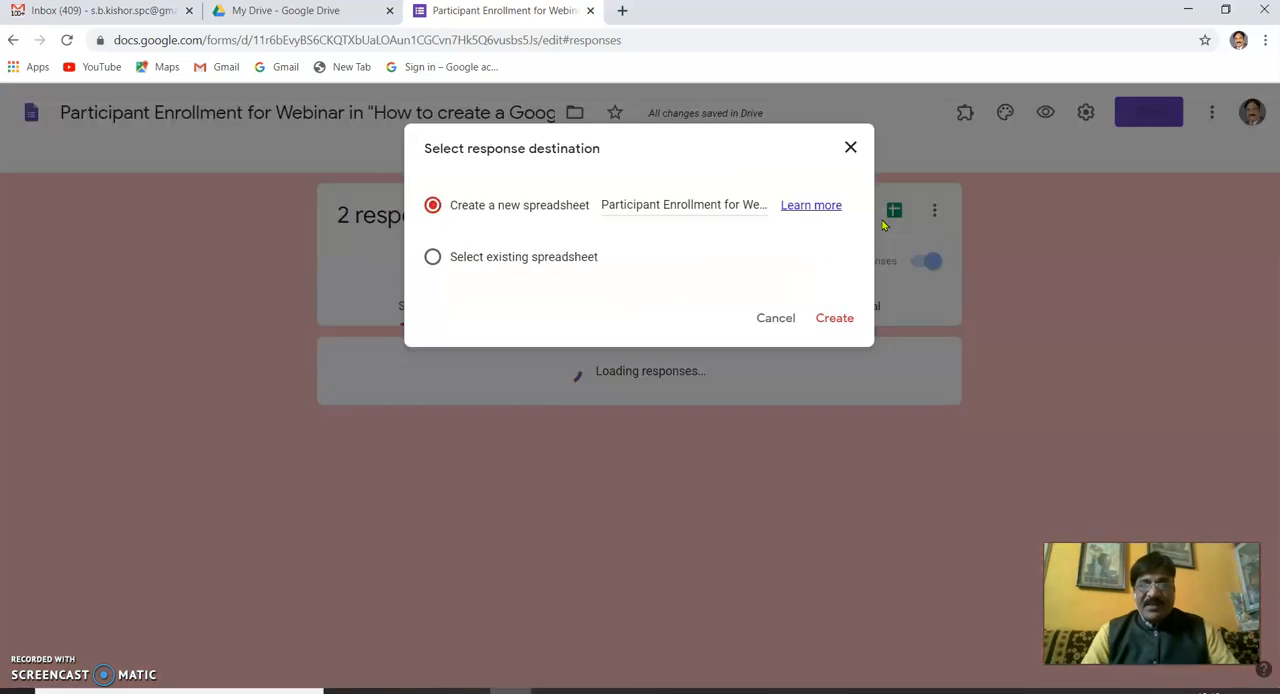
{"action": "left_click", "coordinate": [840, 325]}
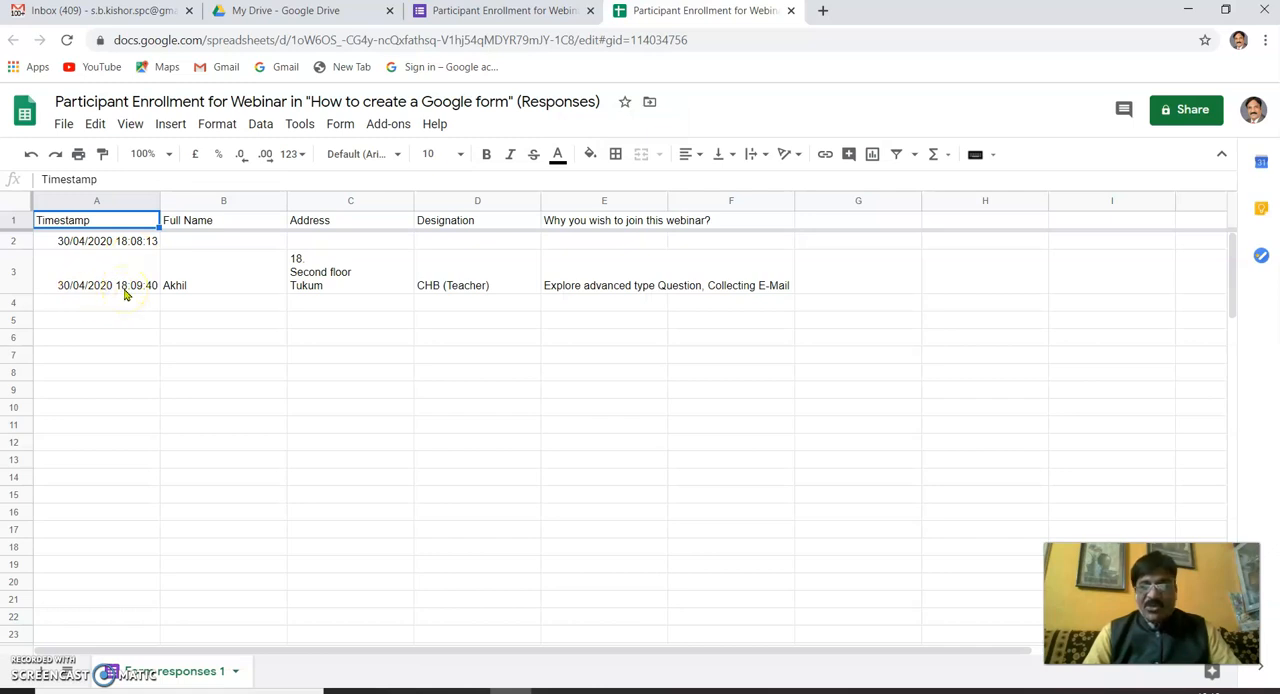
{"action": "left_click", "coordinate": [792, 11]}
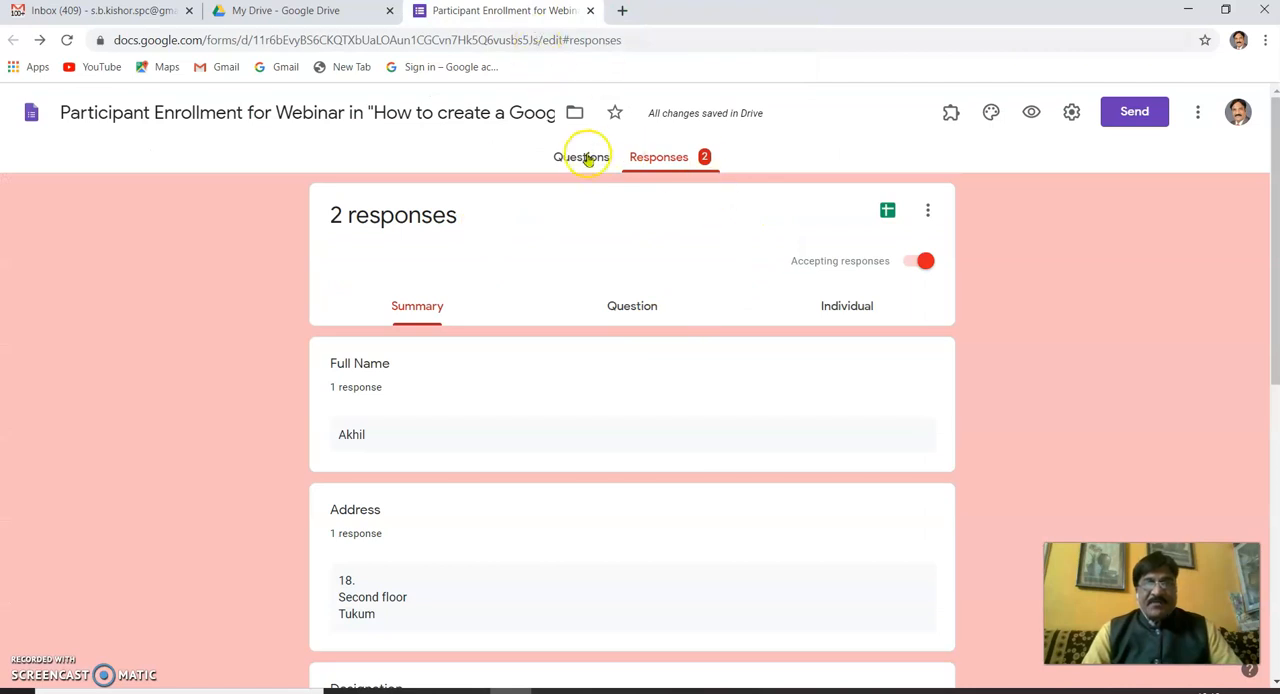
- Change the Designation question's type to Drop-down
{"action": "left_click", "coordinate": [584, 160]}
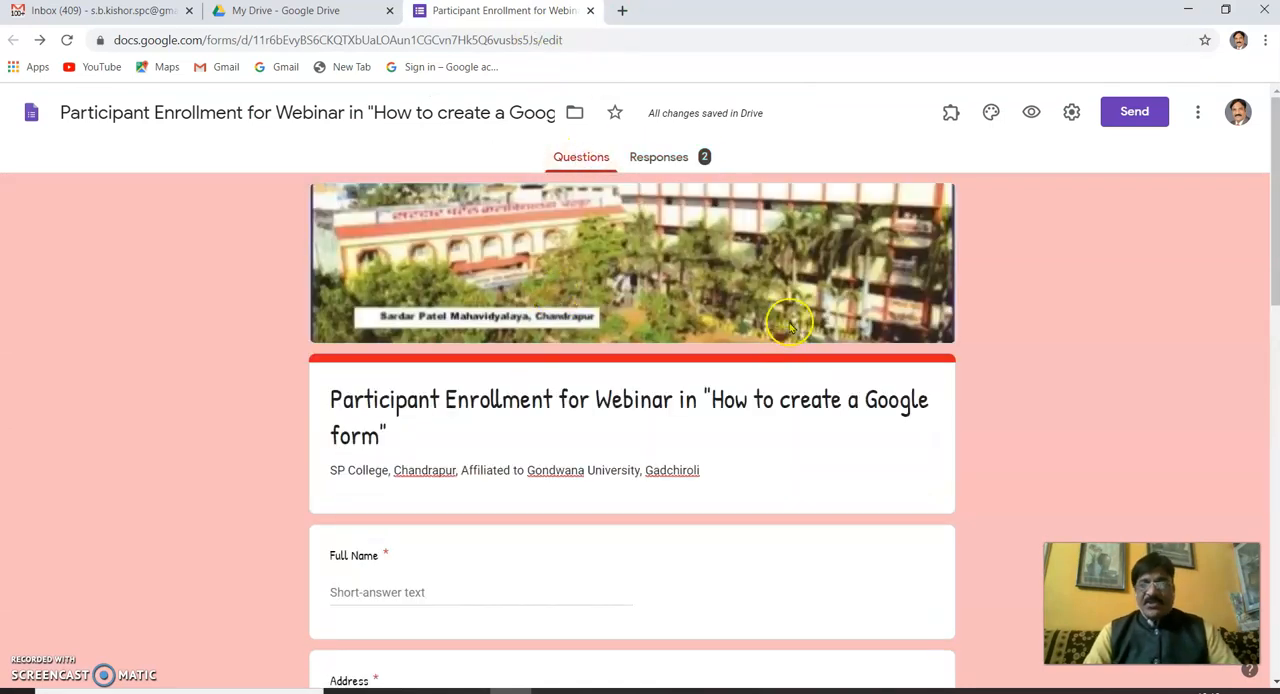
{"action": "scroll", "coordinate": [791, 329], "scroll_direction": "down", "scroll_amount": 3}
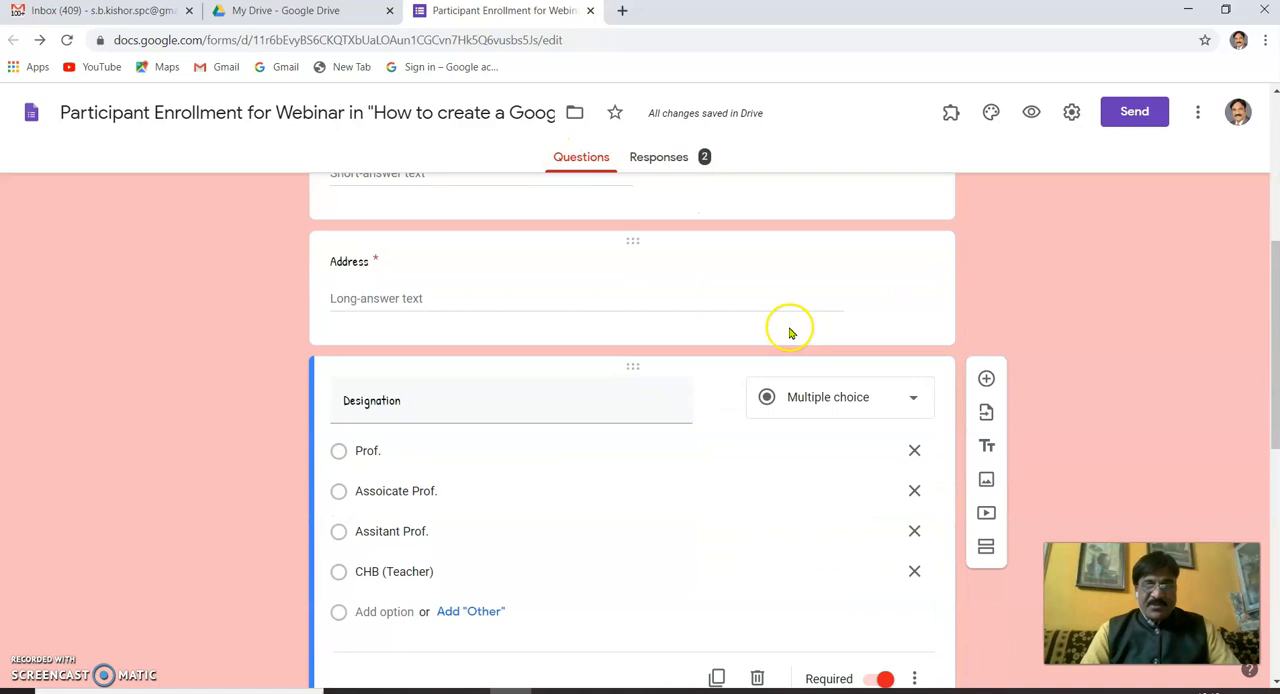
{"action": "scroll", "coordinate": [800, 332], "scroll_direction": "up", "scroll_amount": 2}
{"action": "scroll", "coordinate": [866, 400], "scroll_direction": "down", "scroll_amount": 6}
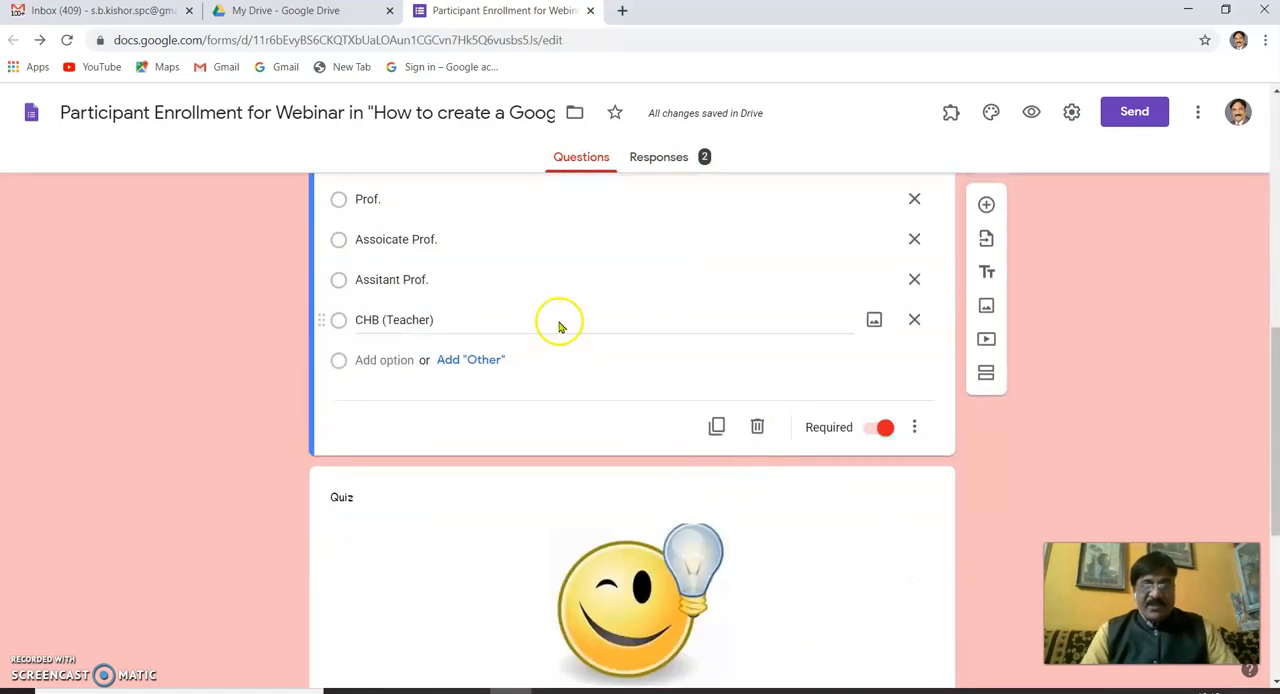
{"action": "scroll", "coordinate": [811, 266], "scroll_direction": "up", "scroll_amount": 2}
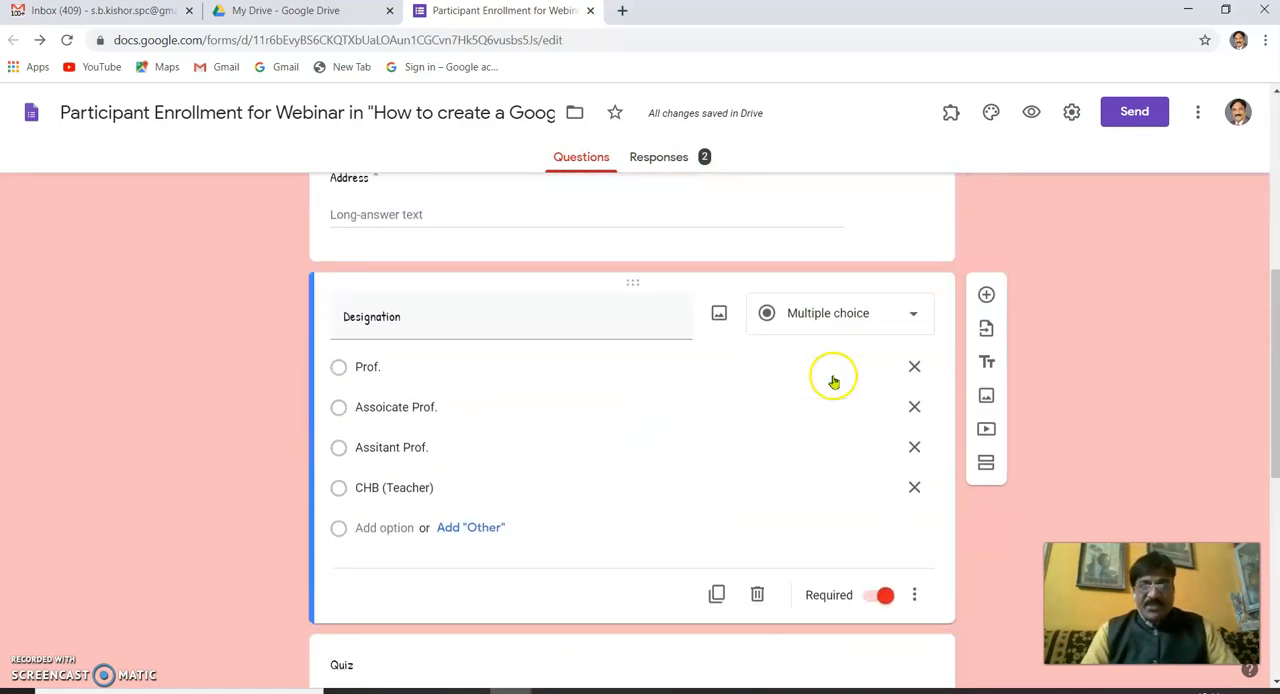
{"action": "left_click", "coordinate": [915, 318]}
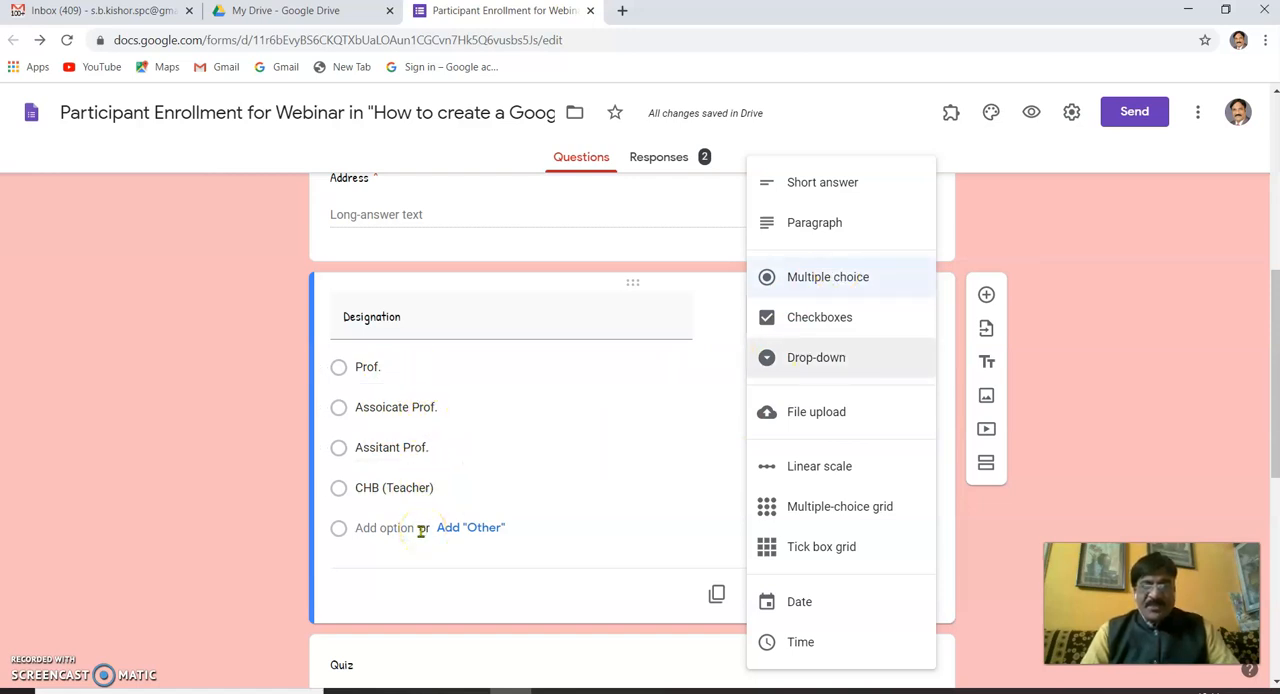
{"action": "left_click", "coordinate": [806, 360]}
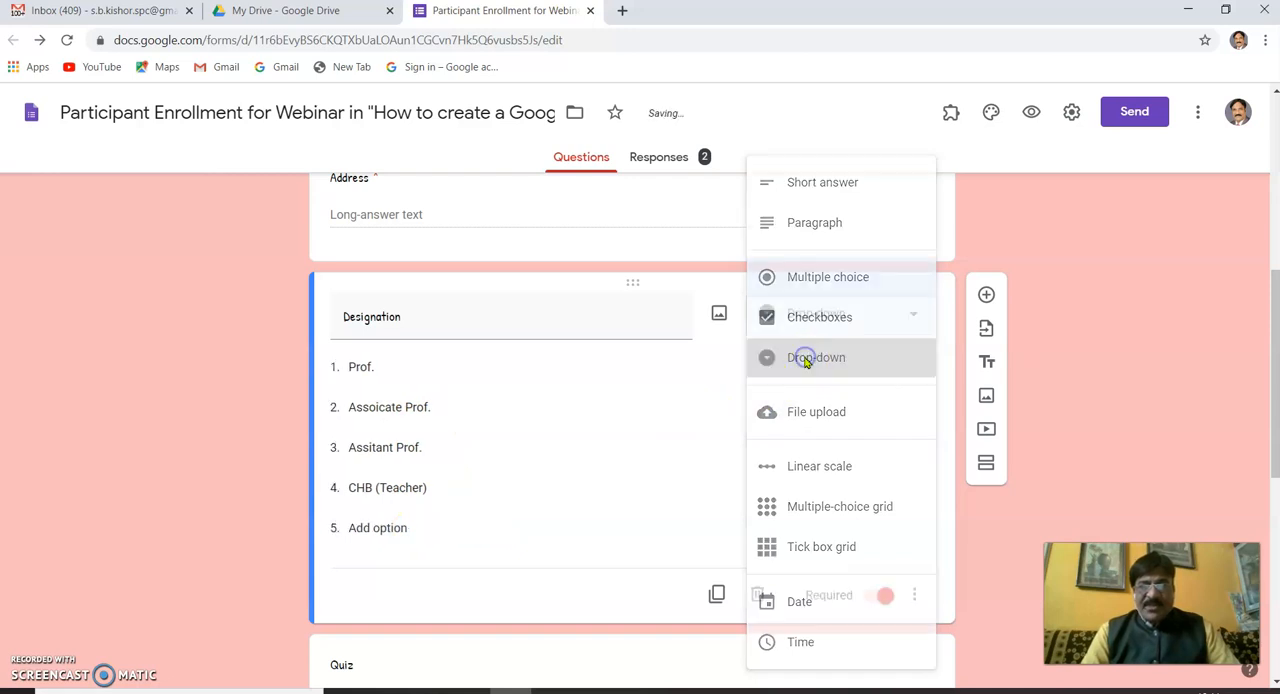
- Preview the form, try the Designation list by choosing "Assitant Prof.", and leave the preview without submitting
{"action": "left_click", "coordinate": [1030, 112]}
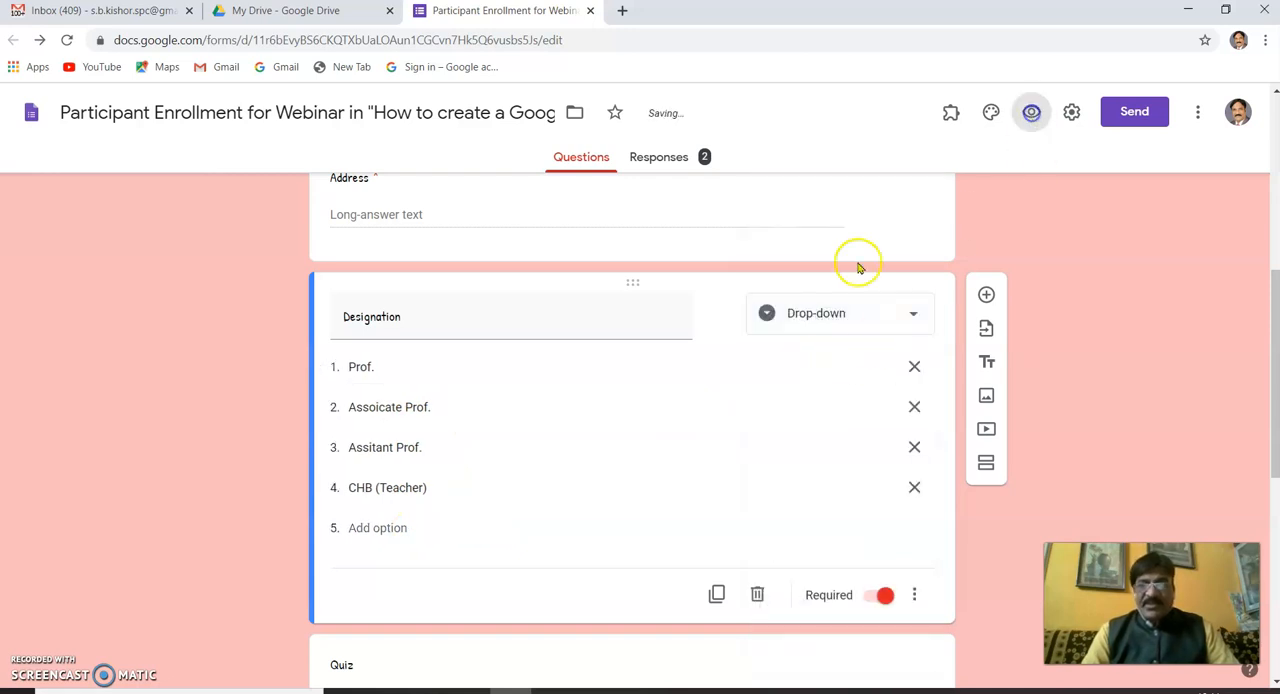
{"action": "scroll", "coordinate": [597, 355], "scroll_direction": "down", "scroll_amount": 5}
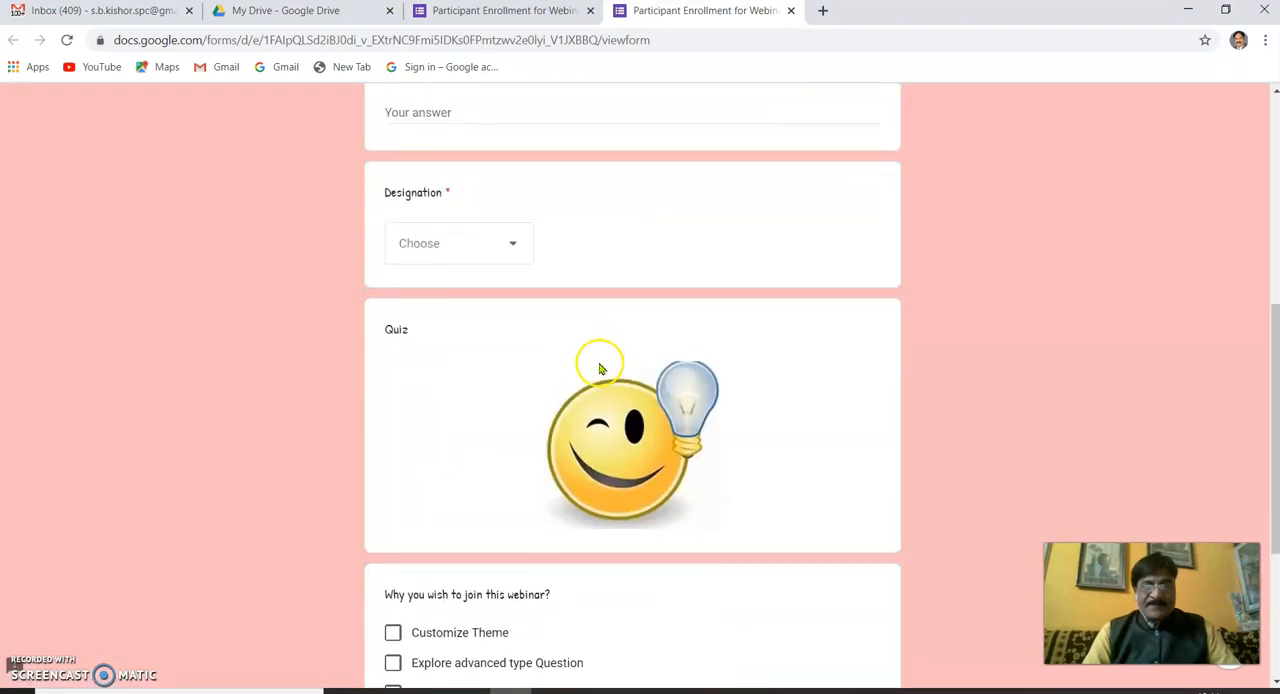
{"action": "left_click", "coordinate": [515, 246]}
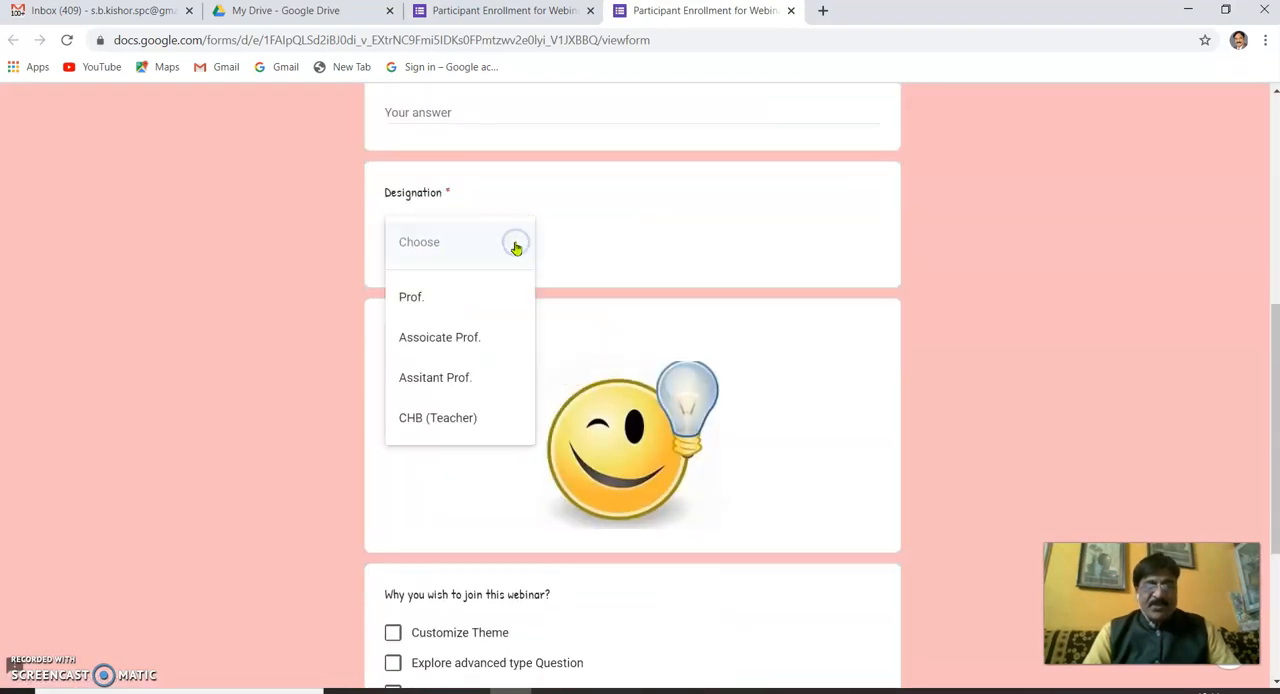
{"action": "left_click", "coordinate": [445, 380]}
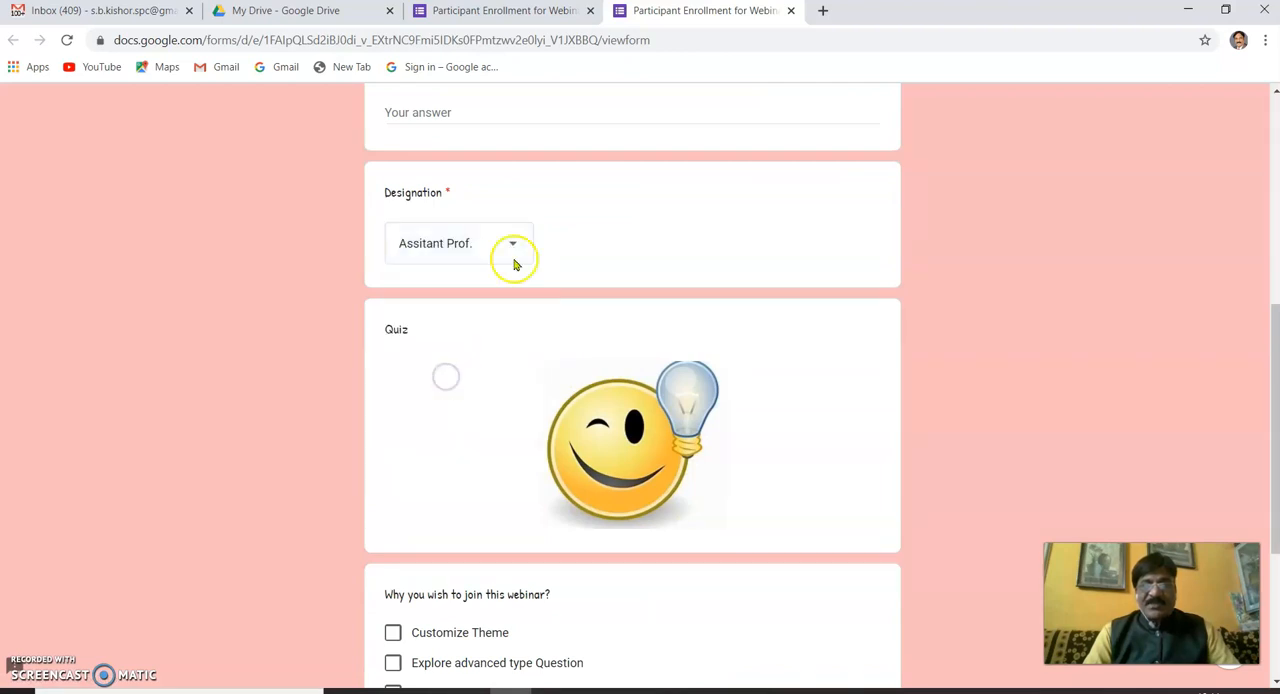
{"action": "left_click", "coordinate": [792, 12]}
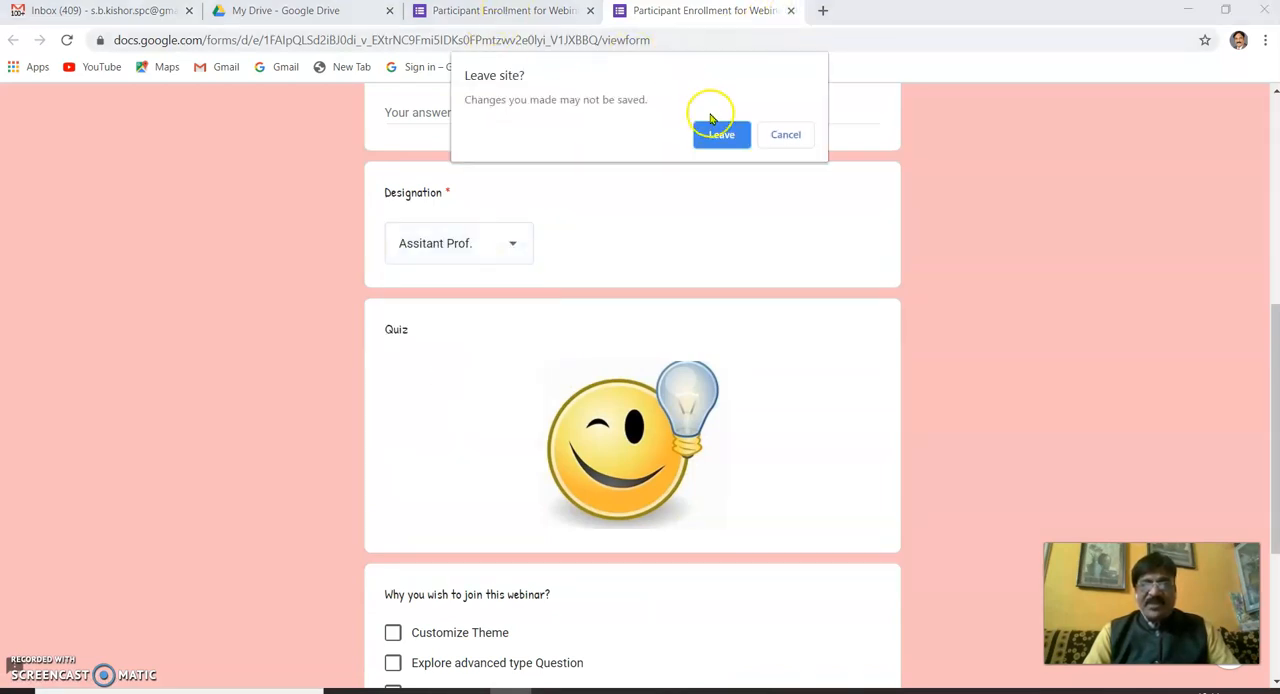
{"action": "left_click", "coordinate": [722, 134]}
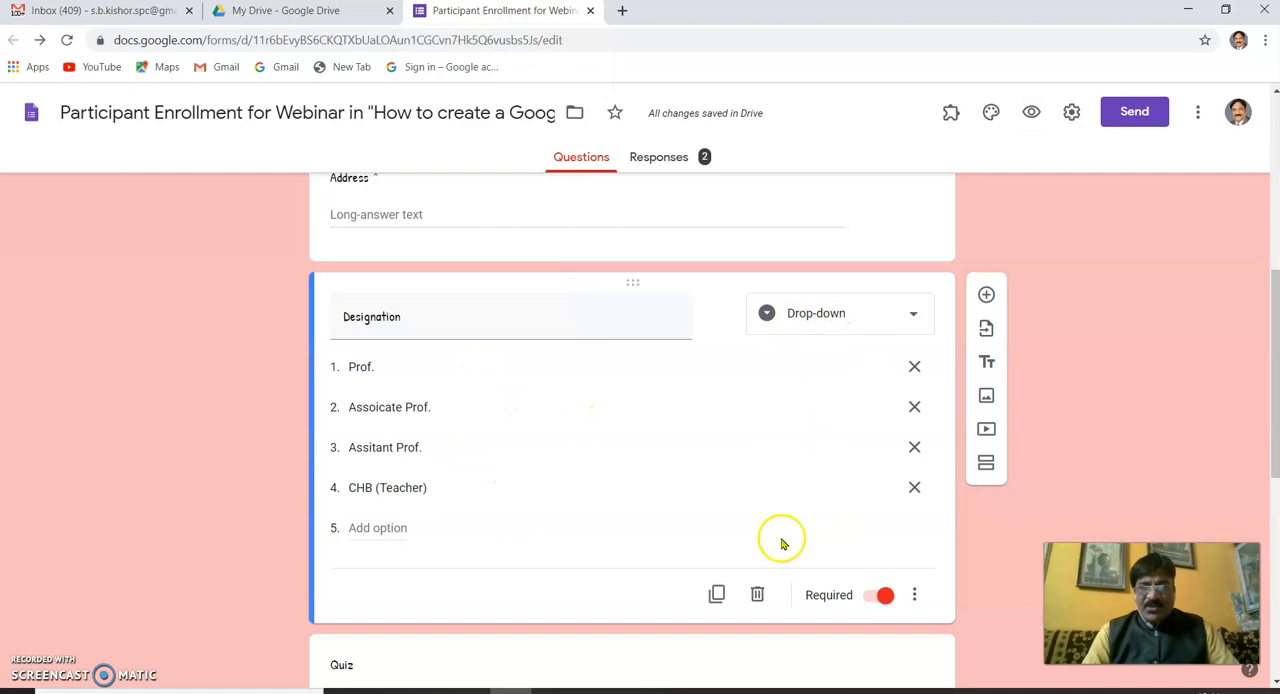
- Turn on shuffled option order for the Designation question and check its list in the form preview
{"action": "left_click", "coordinate": [915, 597]}
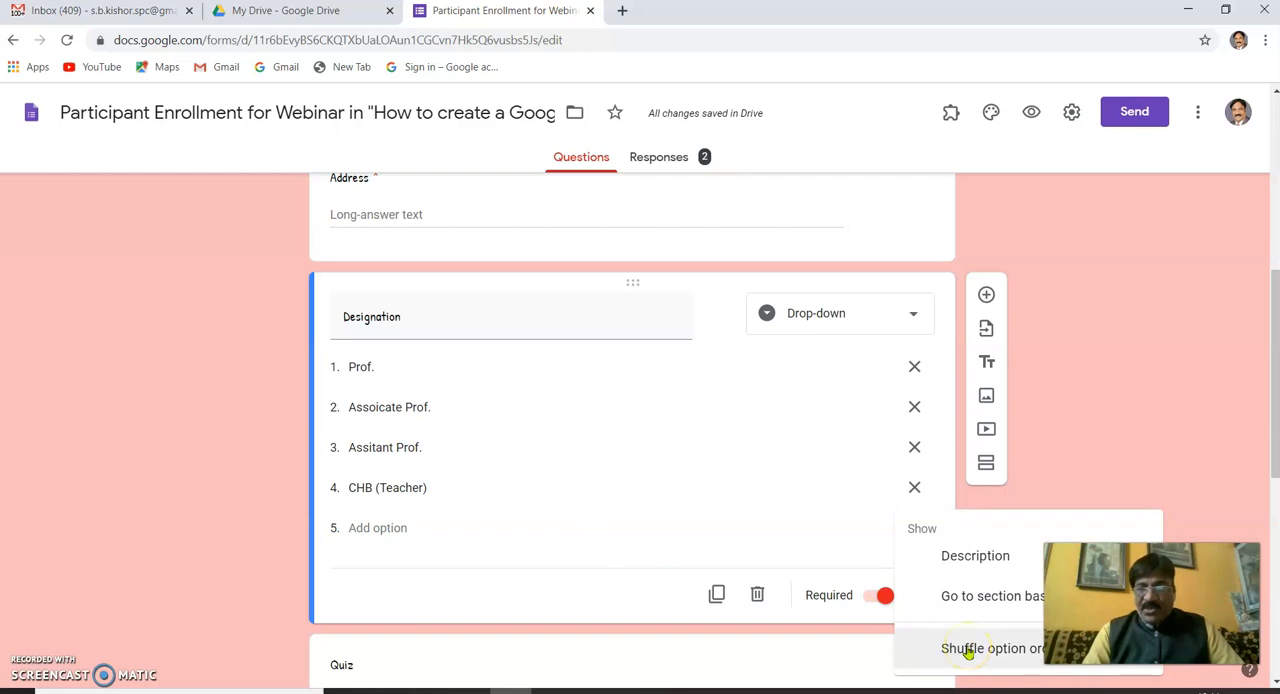
{"action": "left_click", "coordinate": [968, 650]}
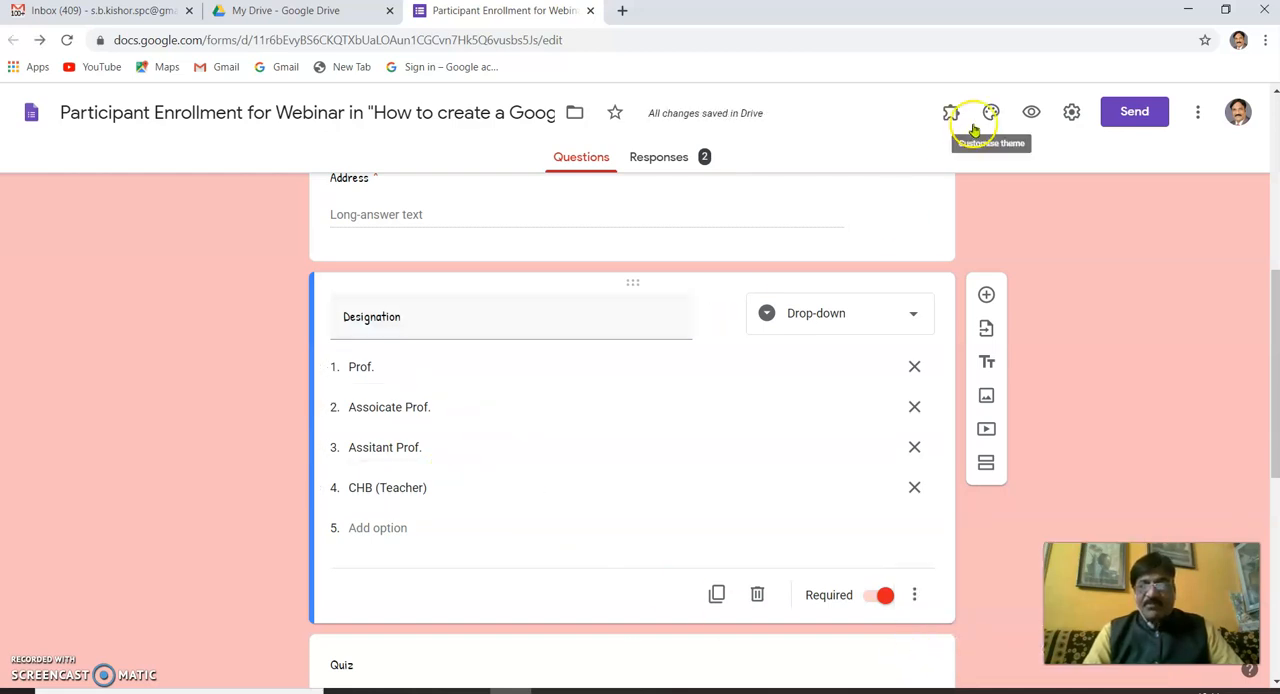
{"action": "left_click", "coordinate": [1032, 113]}
{"action": "scroll", "coordinate": [660, 300], "scroll_direction": "down", "scroll_amount": 3}
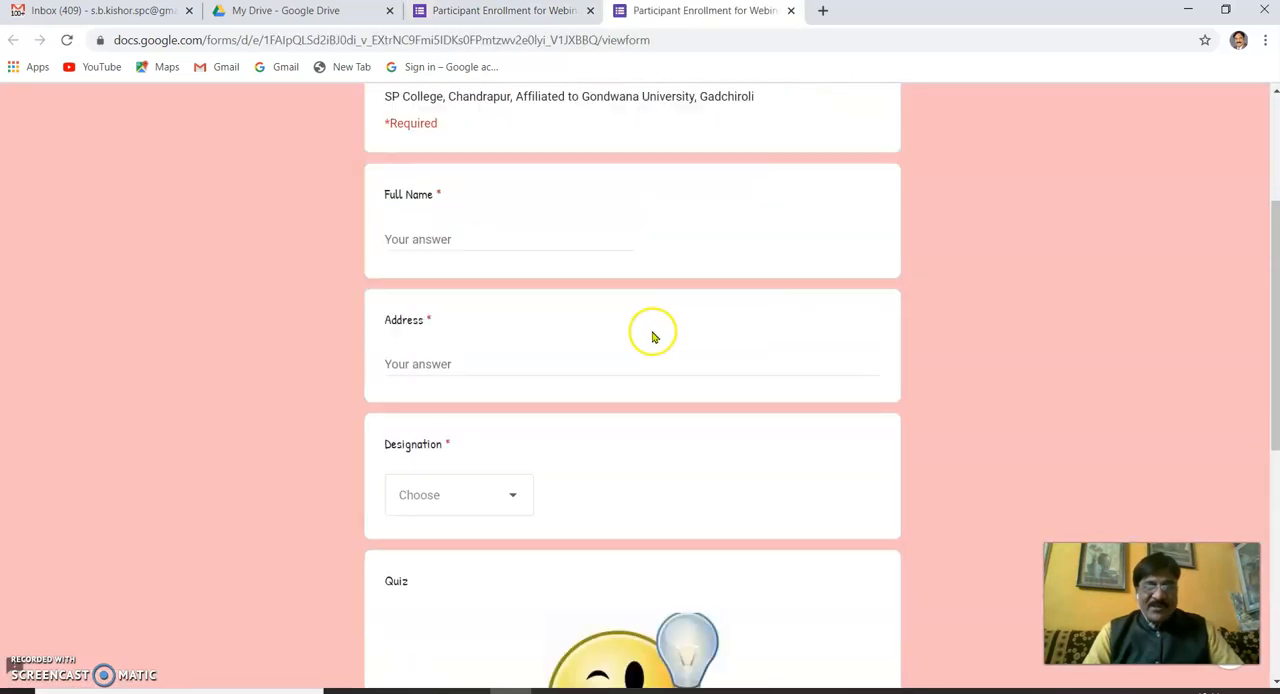
{"action": "scroll", "coordinate": [600, 350], "scroll_direction": "down", "scroll_amount": 2}
{"action": "left_click", "coordinate": [512, 331]}
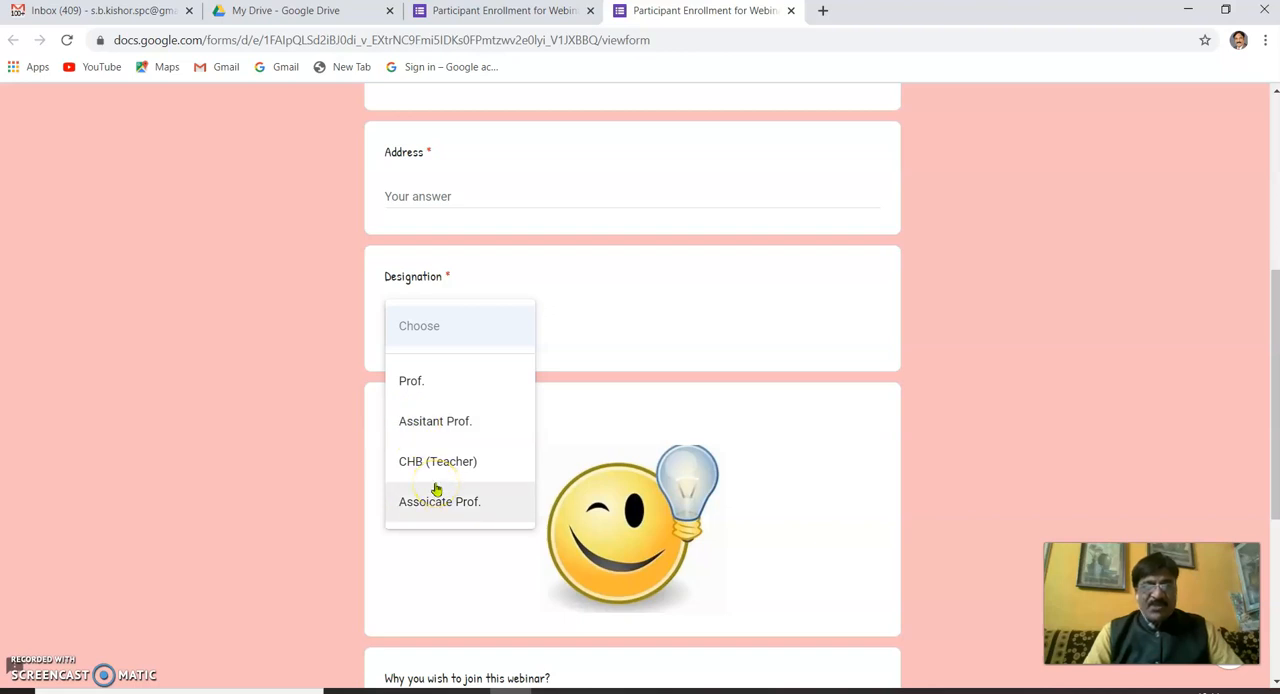
{"action": "left_click", "coordinate": [790, 11]}
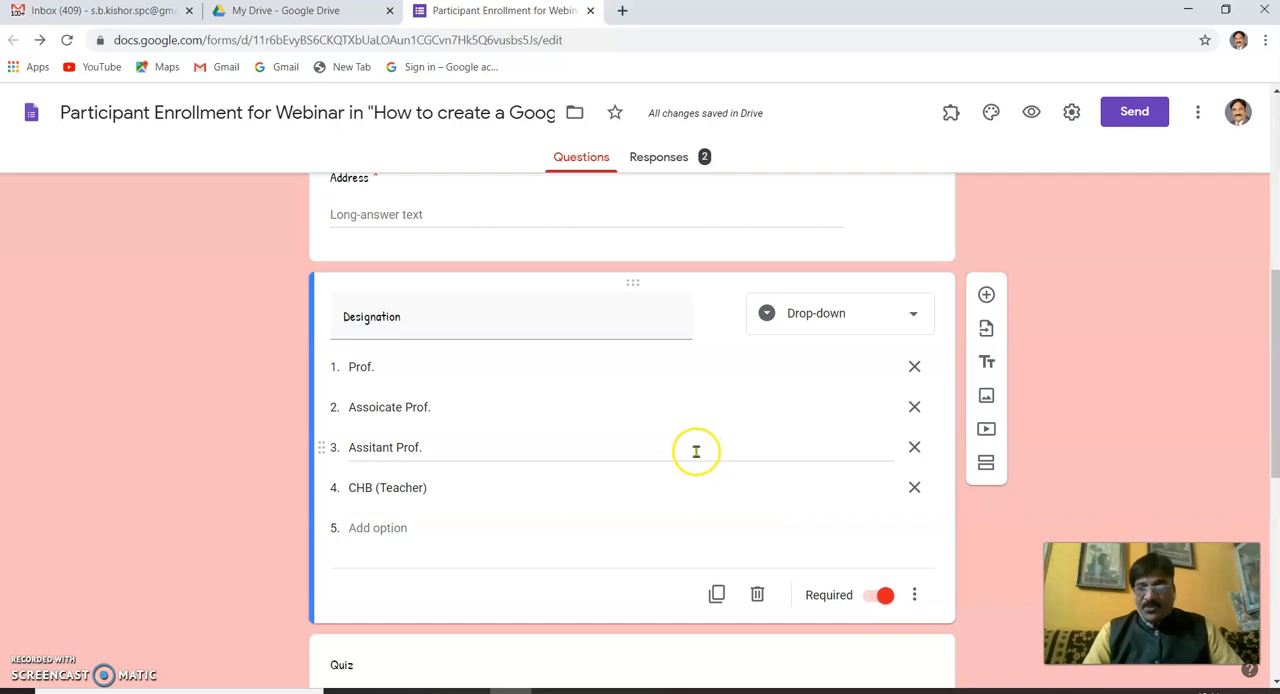
- Switch to the PowerPoint slide show, review the webinar's Contents slide, end the show and return to the form in Chrome
{"action": "left_click", "coordinate": [594, 691]}
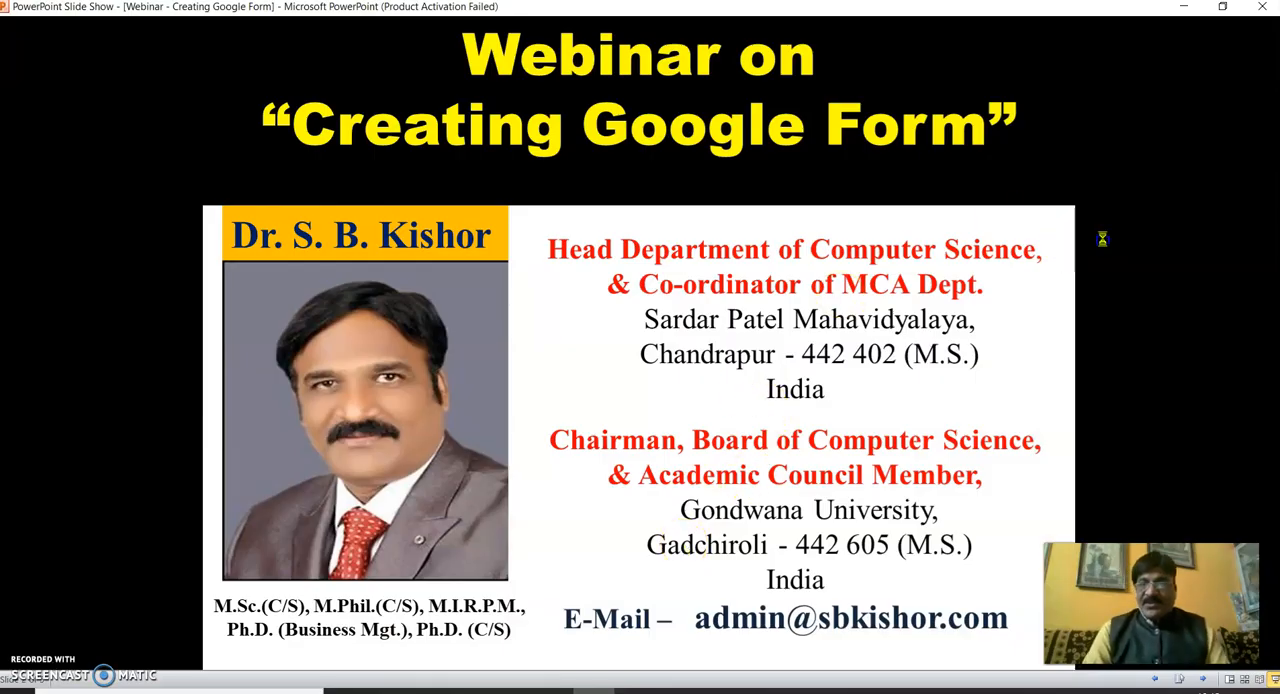
{"action": "left_click", "coordinate": [1104, 243]}
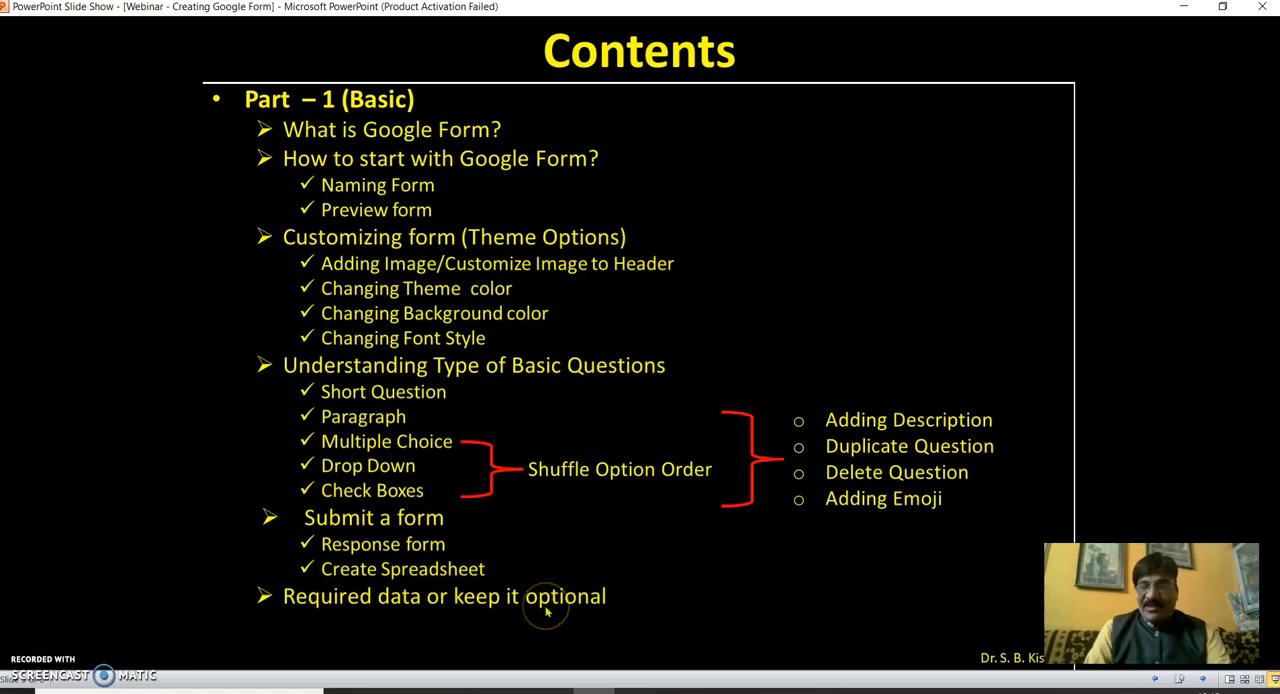
{"action": "key", "text": "Escape"}
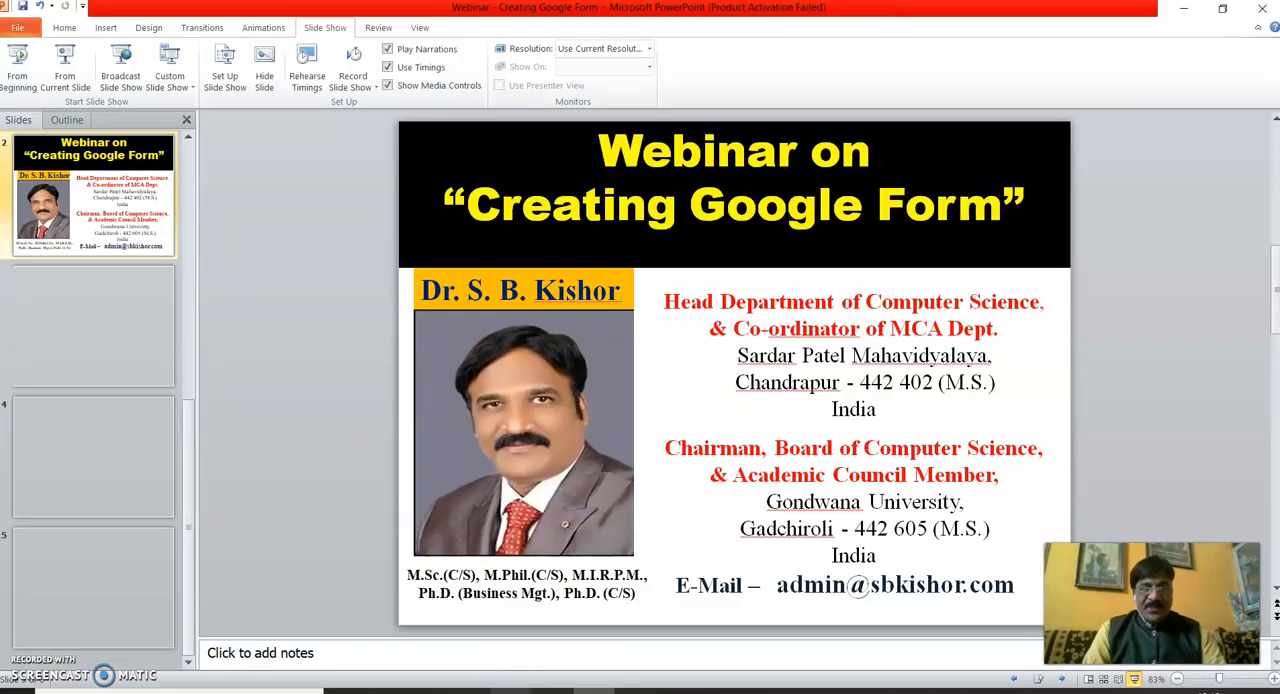
{"action": "left_click", "coordinate": [510, 691]}
- Insert a writing-hand emoji after the word "Designation" in the question title
{"action": "scroll", "coordinate": [523, 380], "scroll_direction": "up", "scroll_amount": 3}
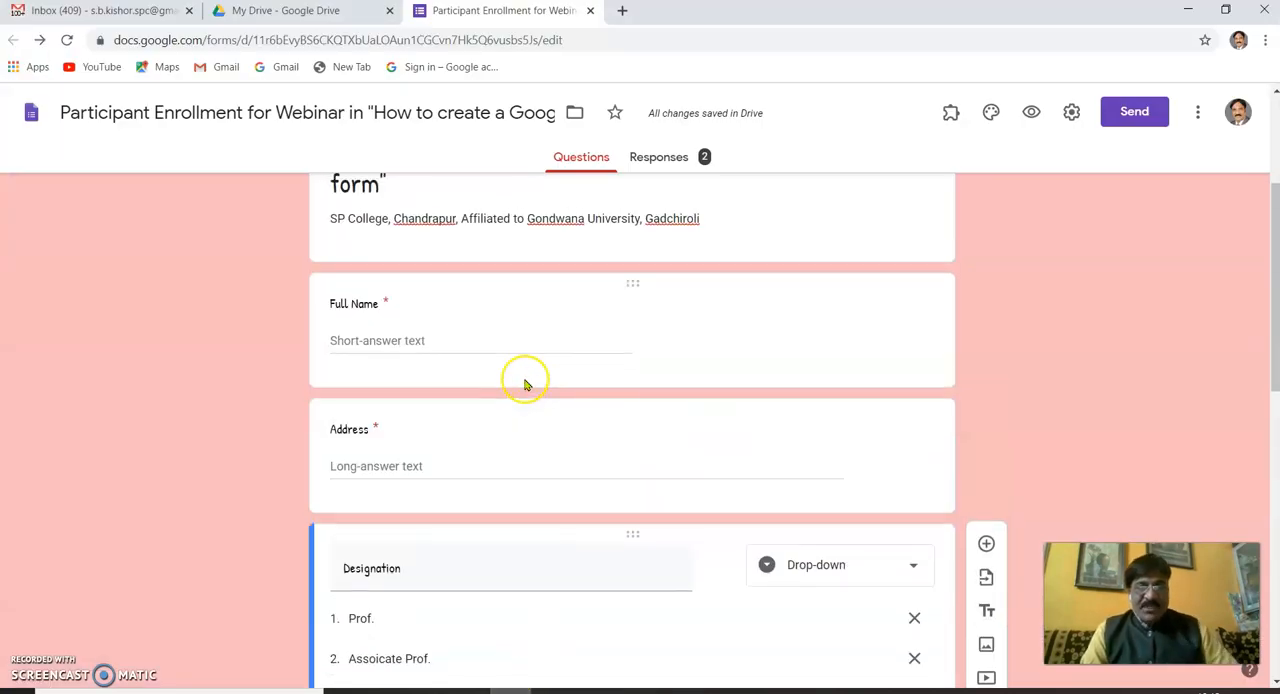
{"action": "scroll", "coordinate": [480, 471], "scroll_direction": "down", "scroll_amount": 2}
{"action": "double_click", "coordinate": [420, 404]}
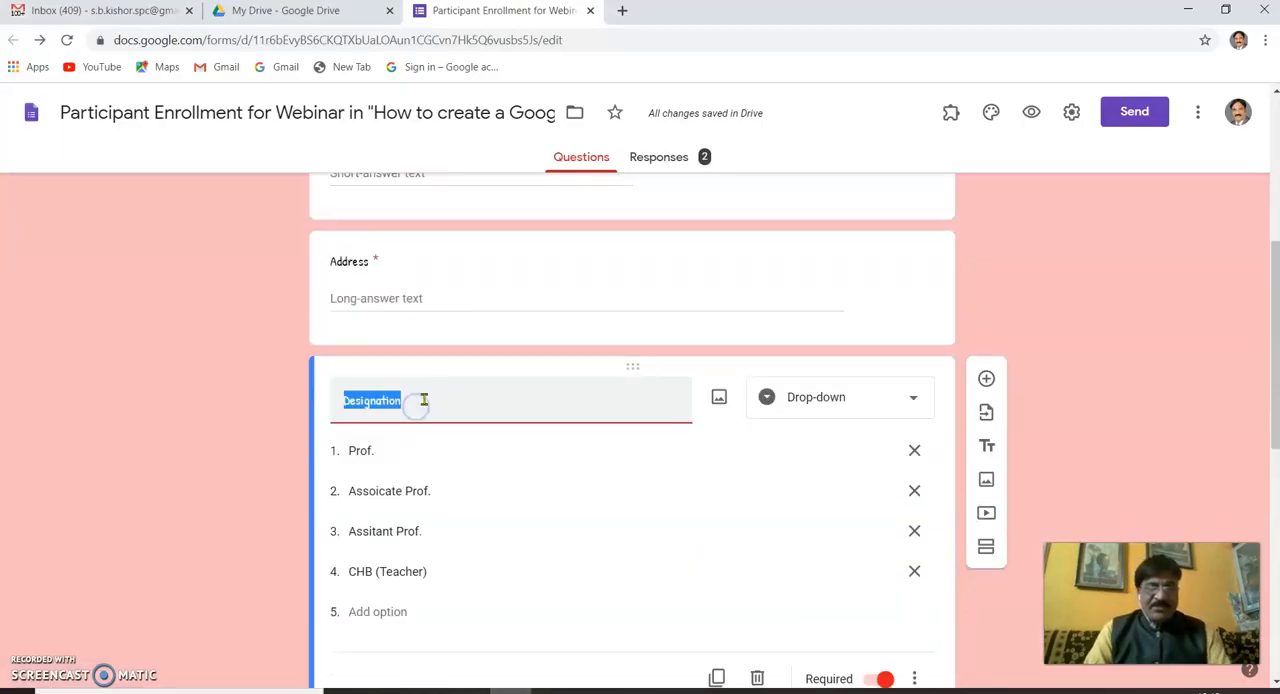
{"action": "left_click", "coordinate": [416, 400]}
{"action": "right_click", "coordinate": [416, 400]}
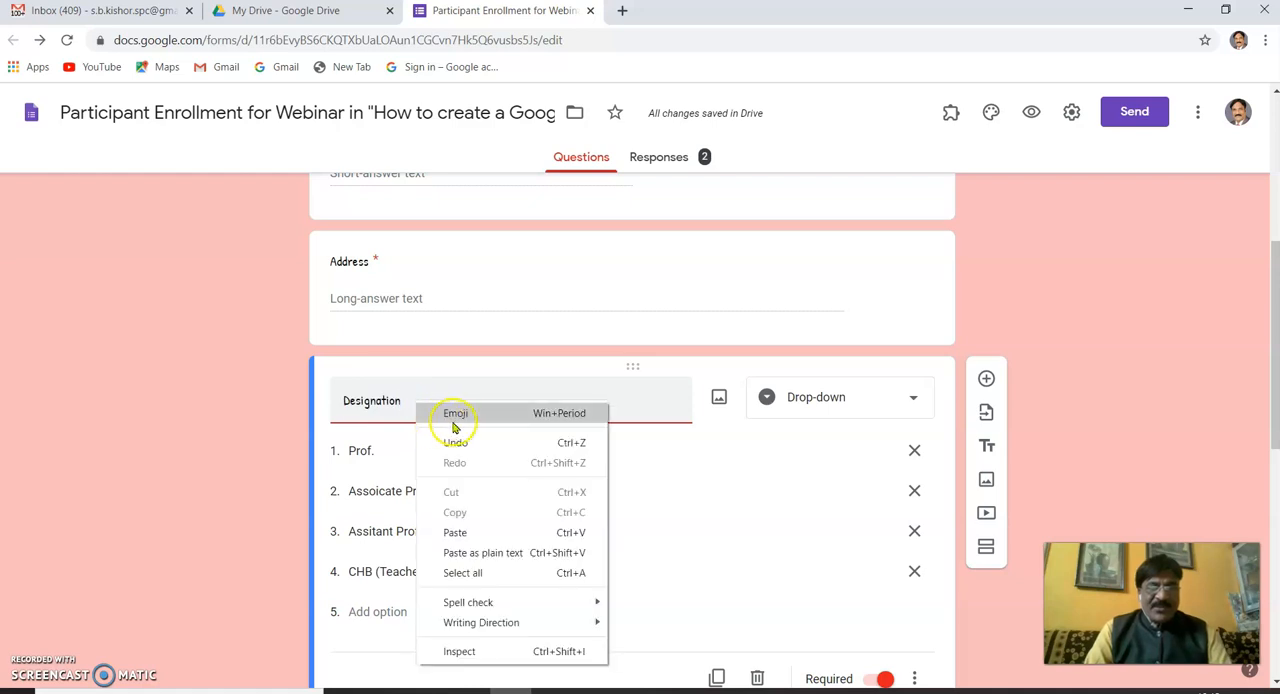
{"action": "left_click", "coordinate": [463, 416]}
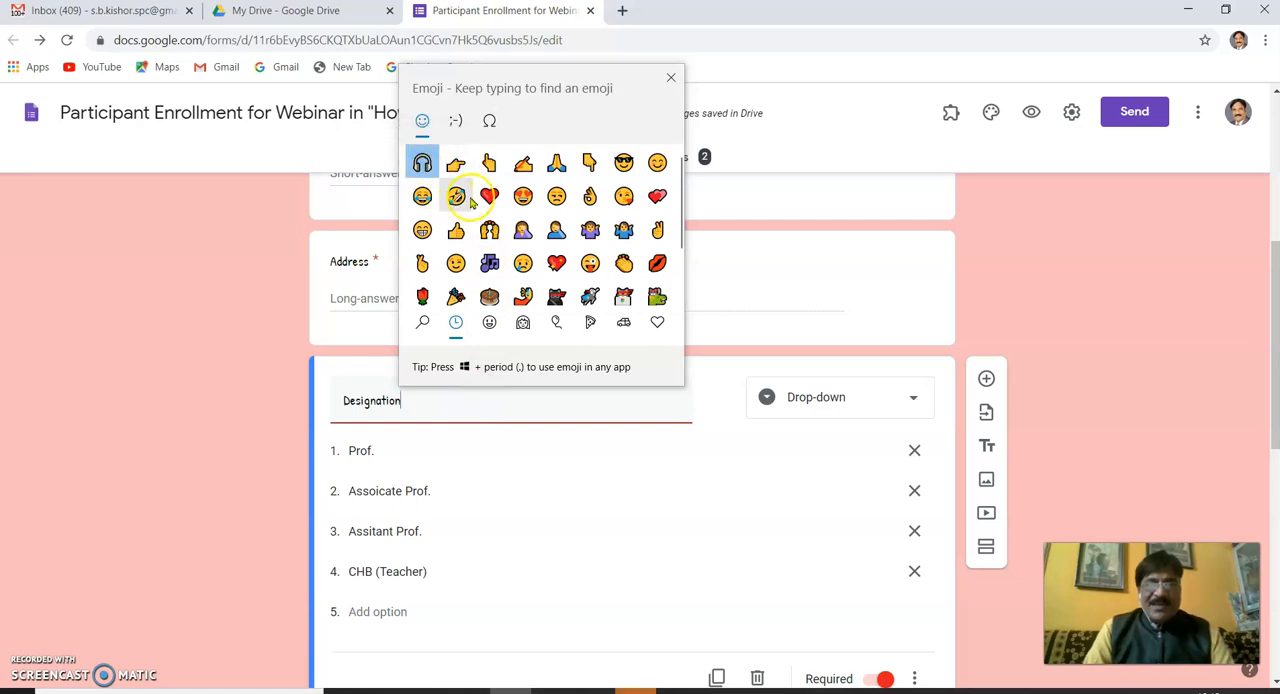
{"action": "left_click", "coordinate": [523, 164]}
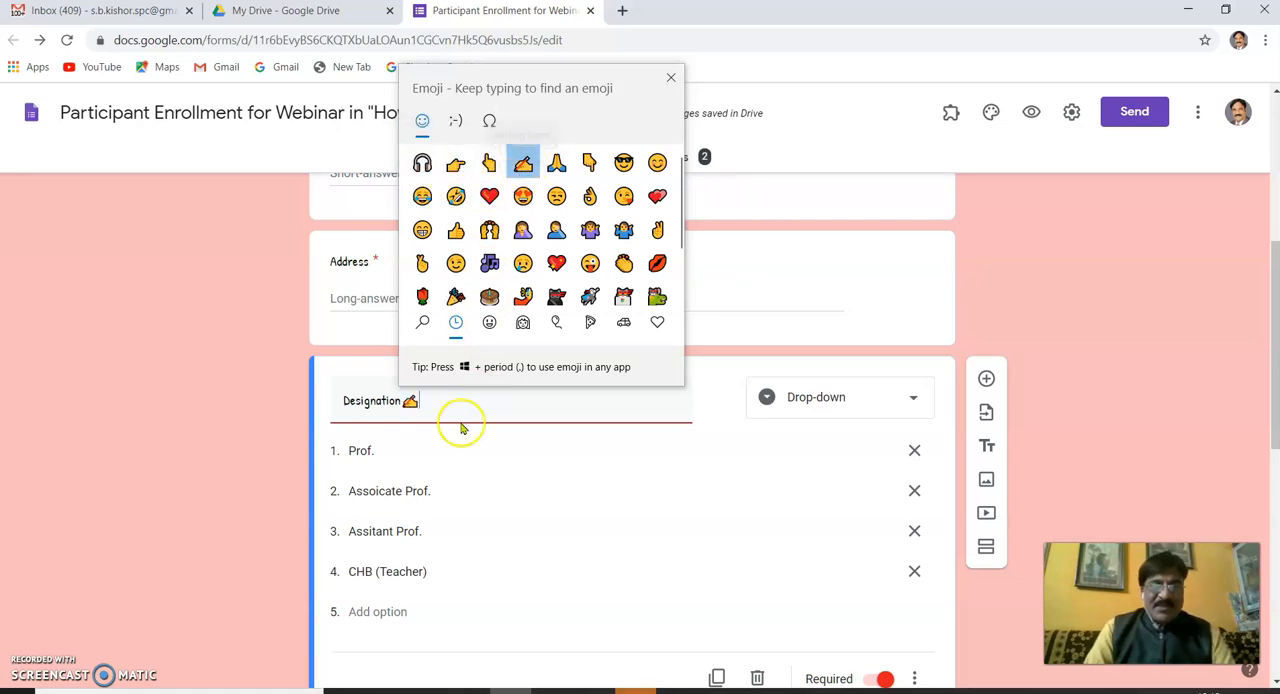
{"action": "left_click", "coordinate": [475, 401]}
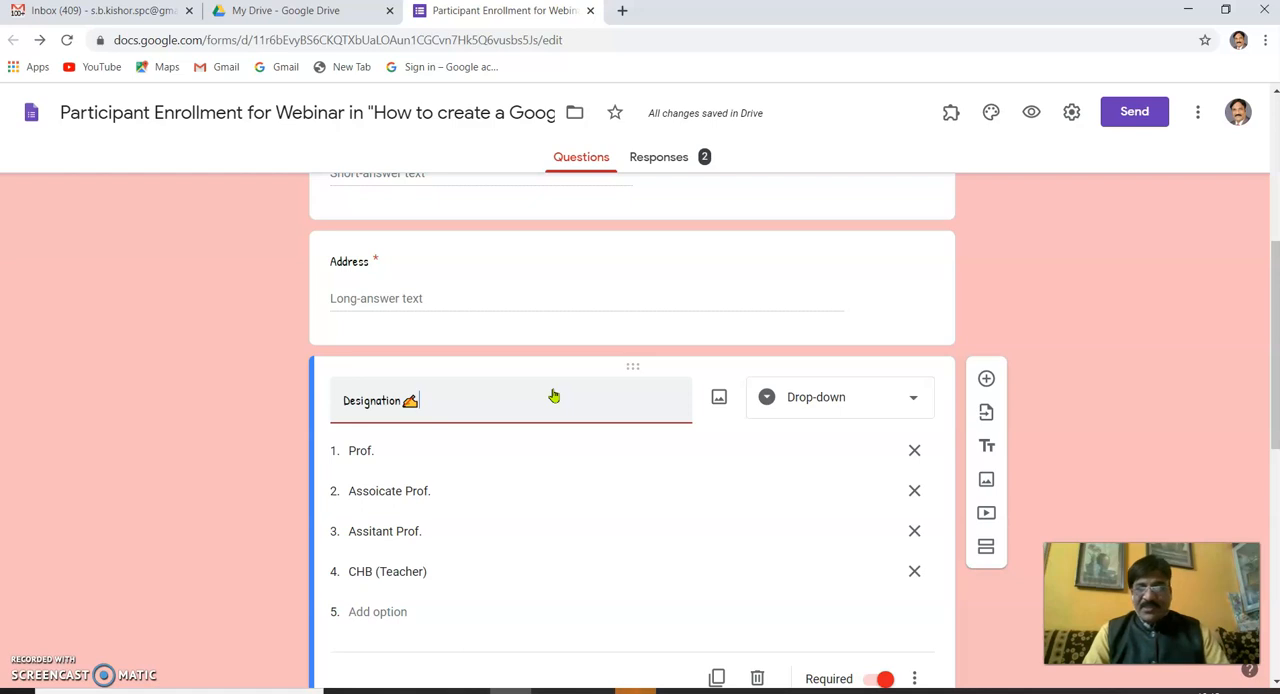
{"action": "scroll", "coordinate": [553, 396], "scroll_direction": "up", "scroll_amount": 4}
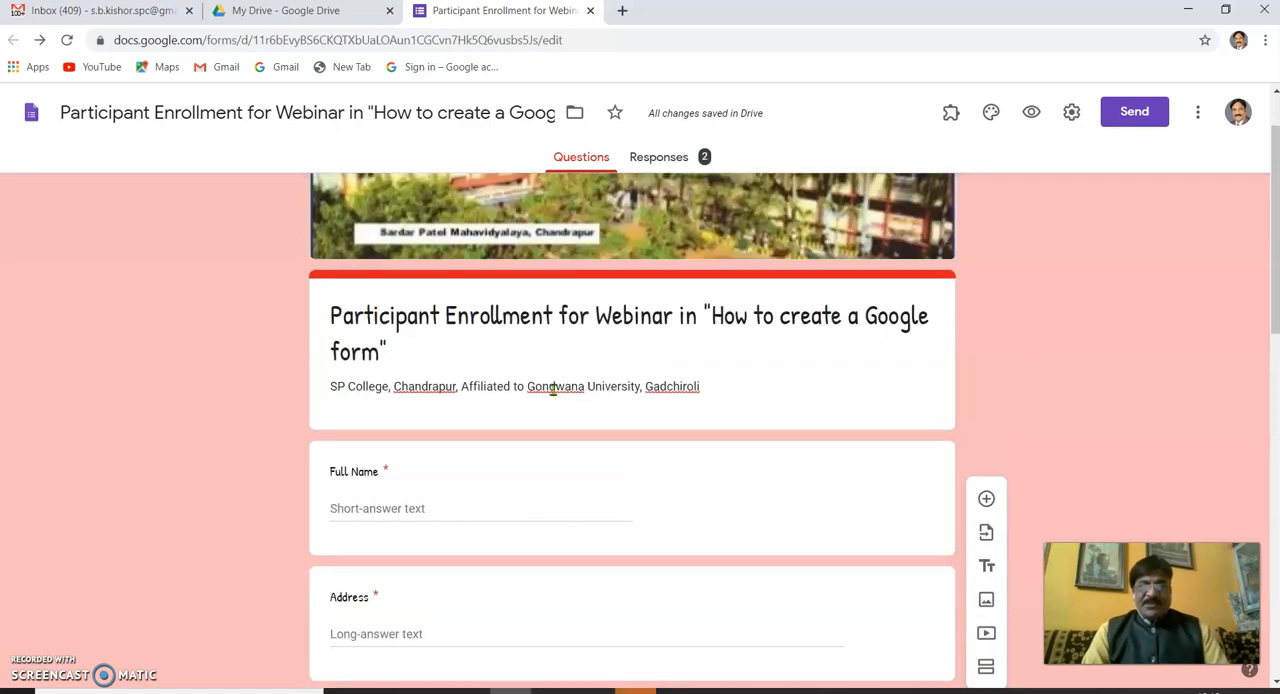
{"action": "scroll", "coordinate": [553, 394], "scroll_direction": "down", "scroll_amount": 4}
{"action": "scroll", "coordinate": [553, 391], "scroll_direction": "down", "scroll_amount": 3}
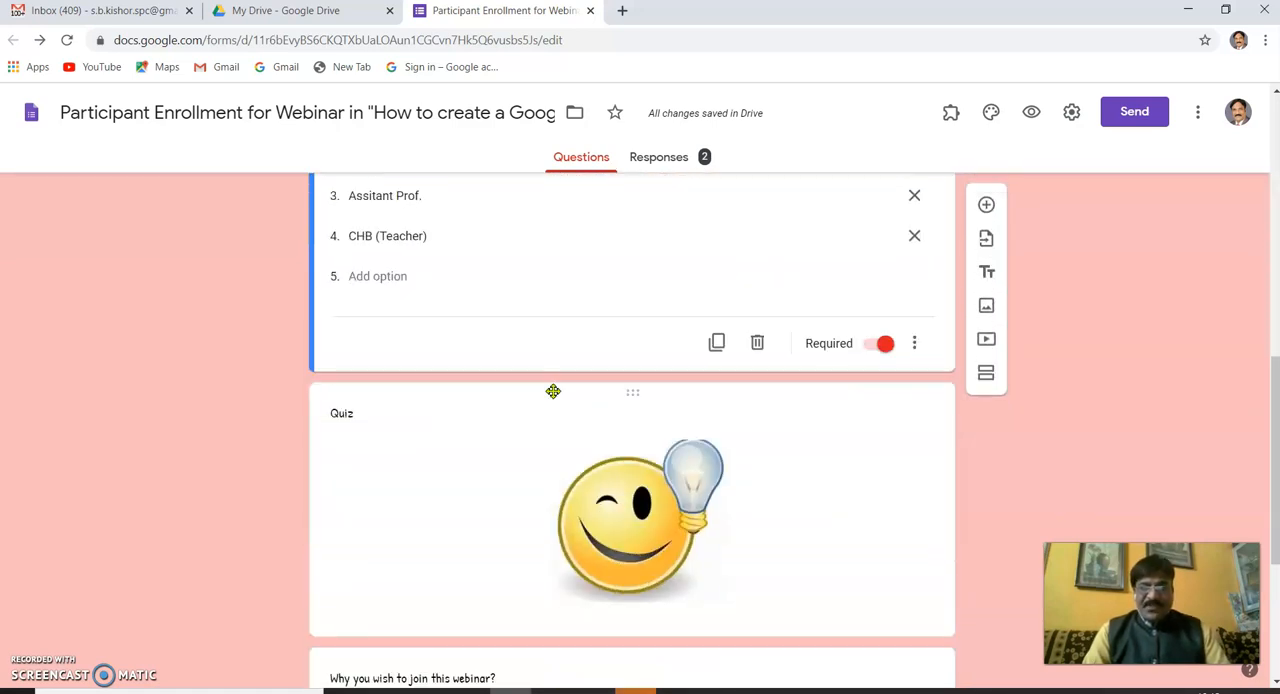